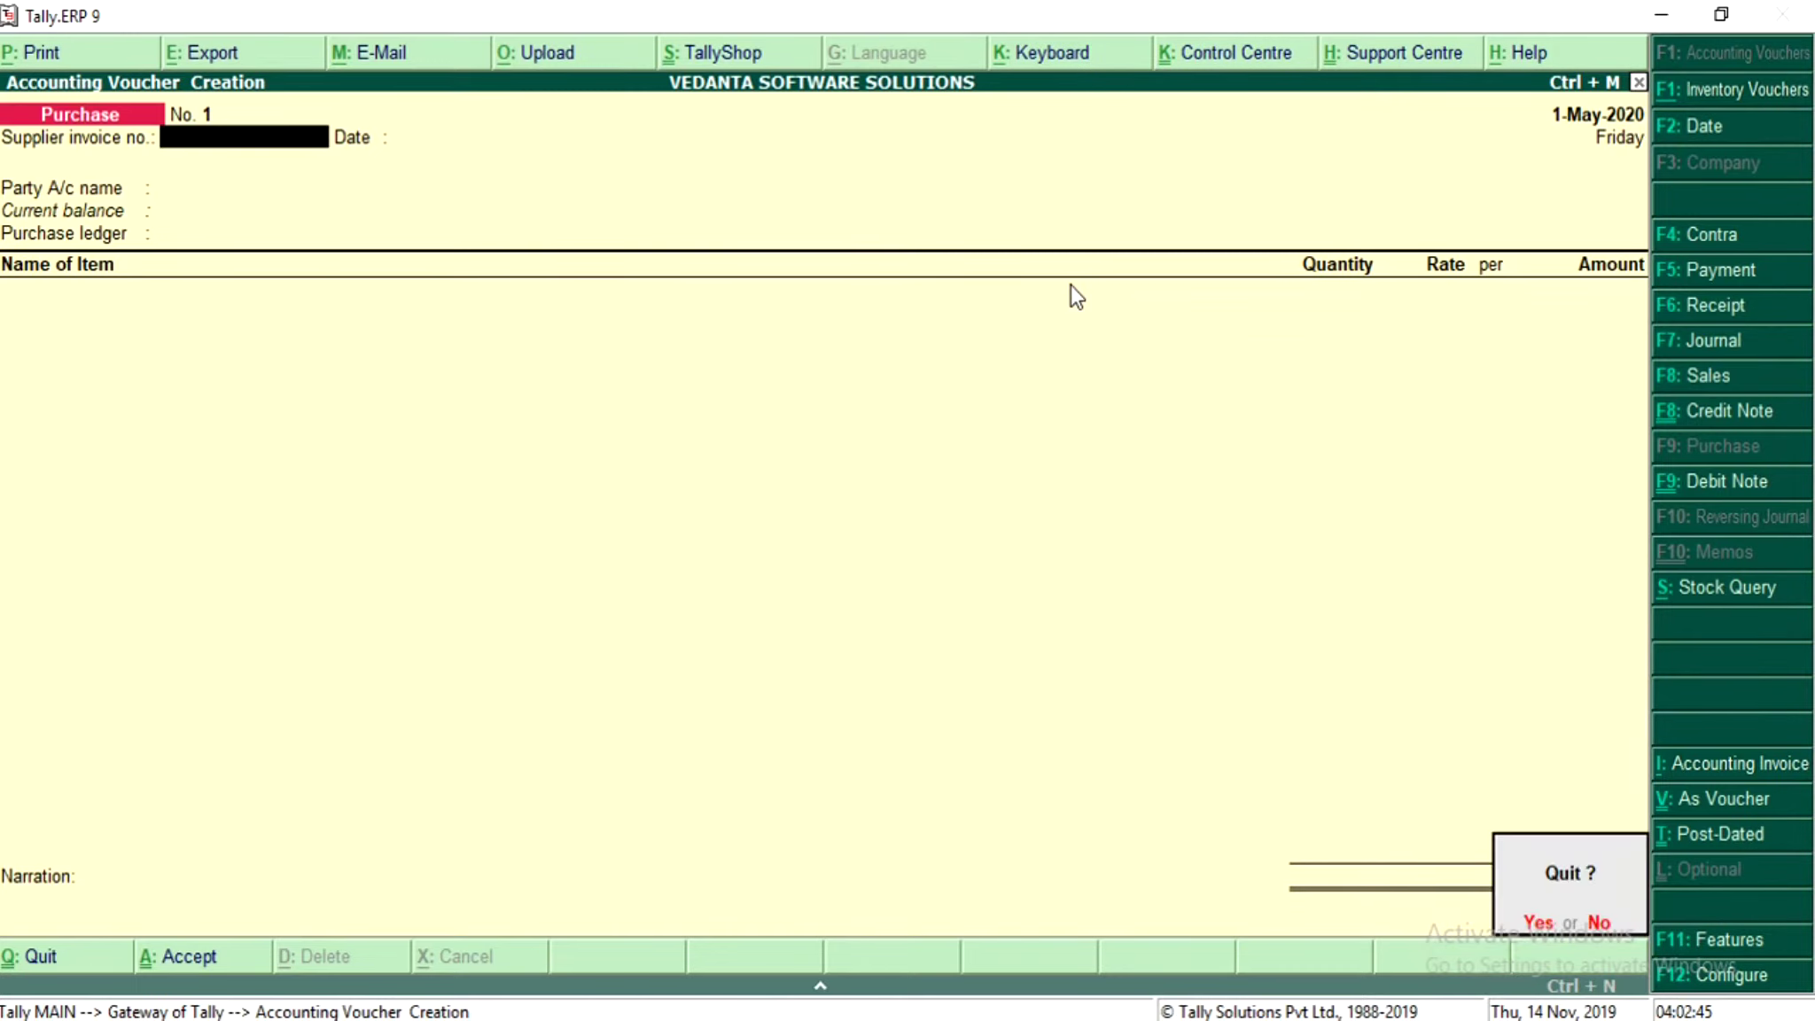
Step: Discard the empty Purchase voucher without saving and choose Stock Summary from the Gateway of Tally
key(Down)
key(Down)
key(Down)
key(Down)
key(Down)
key(Down)
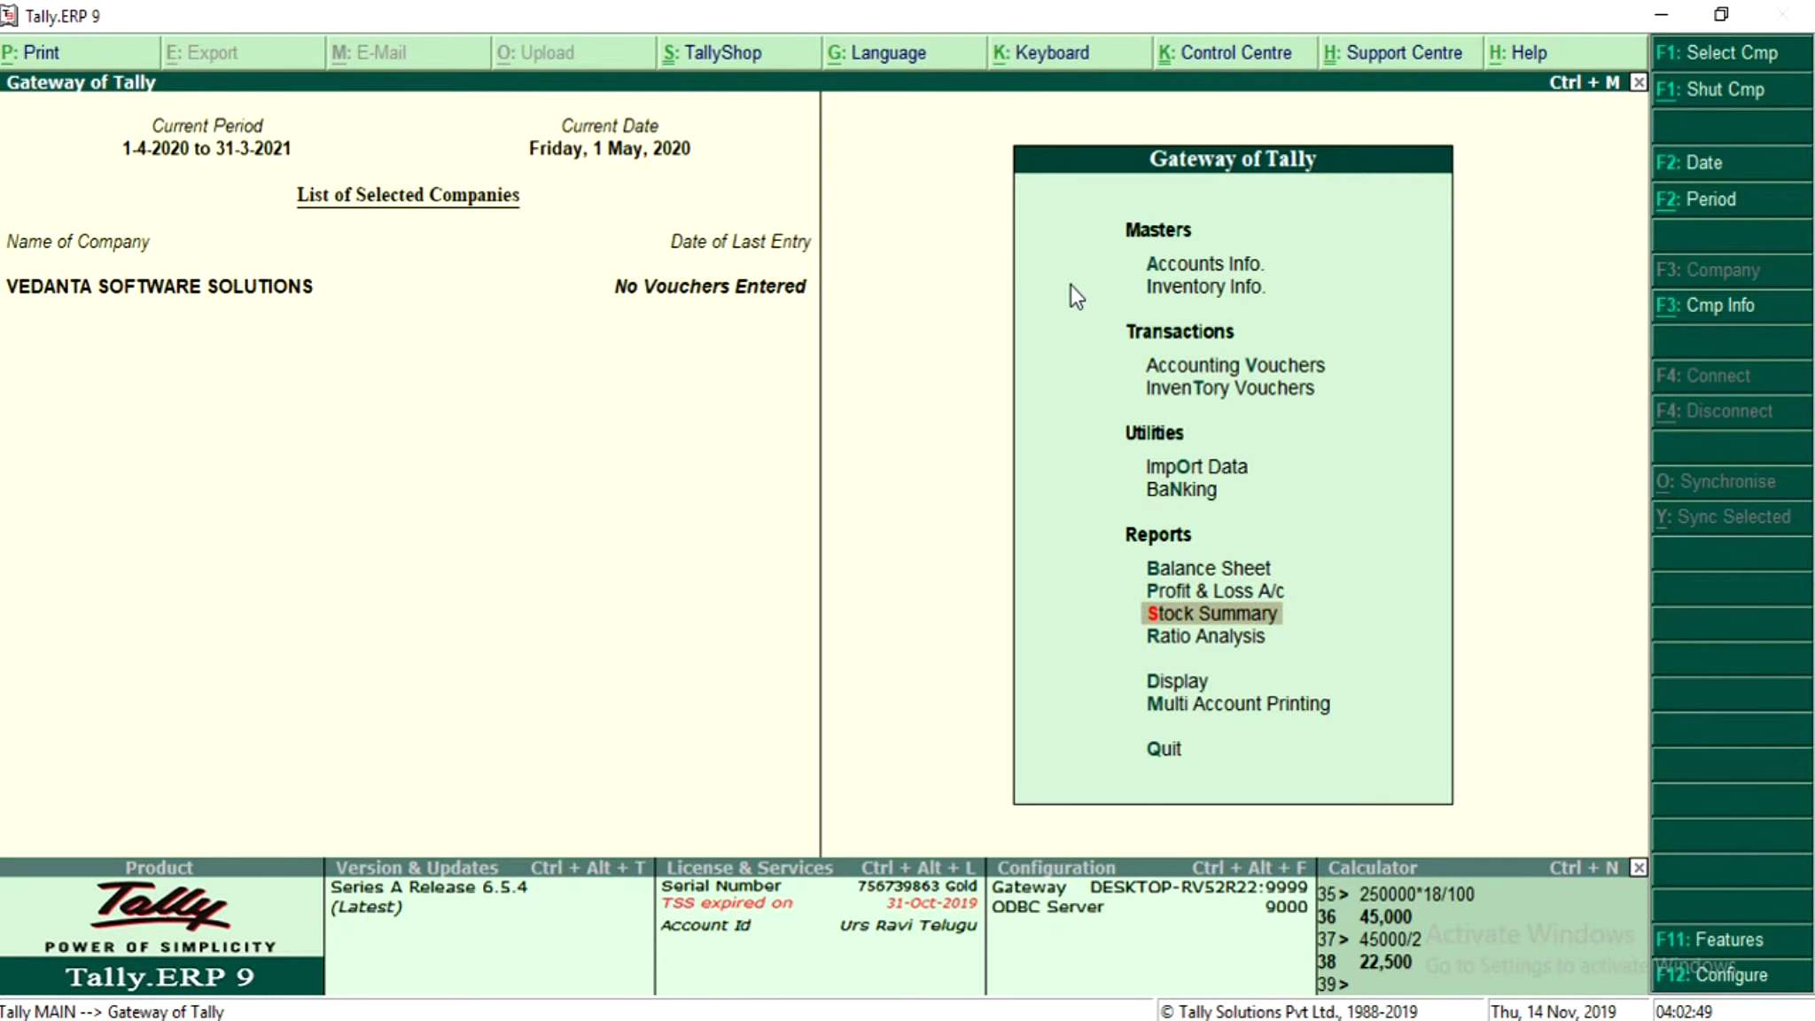
key(Return)
key(Return)
Step: Drill into Watch to see Dell Lattitude at 100 Nos, 24,000.00, then back out to the Gateway
key(Return)
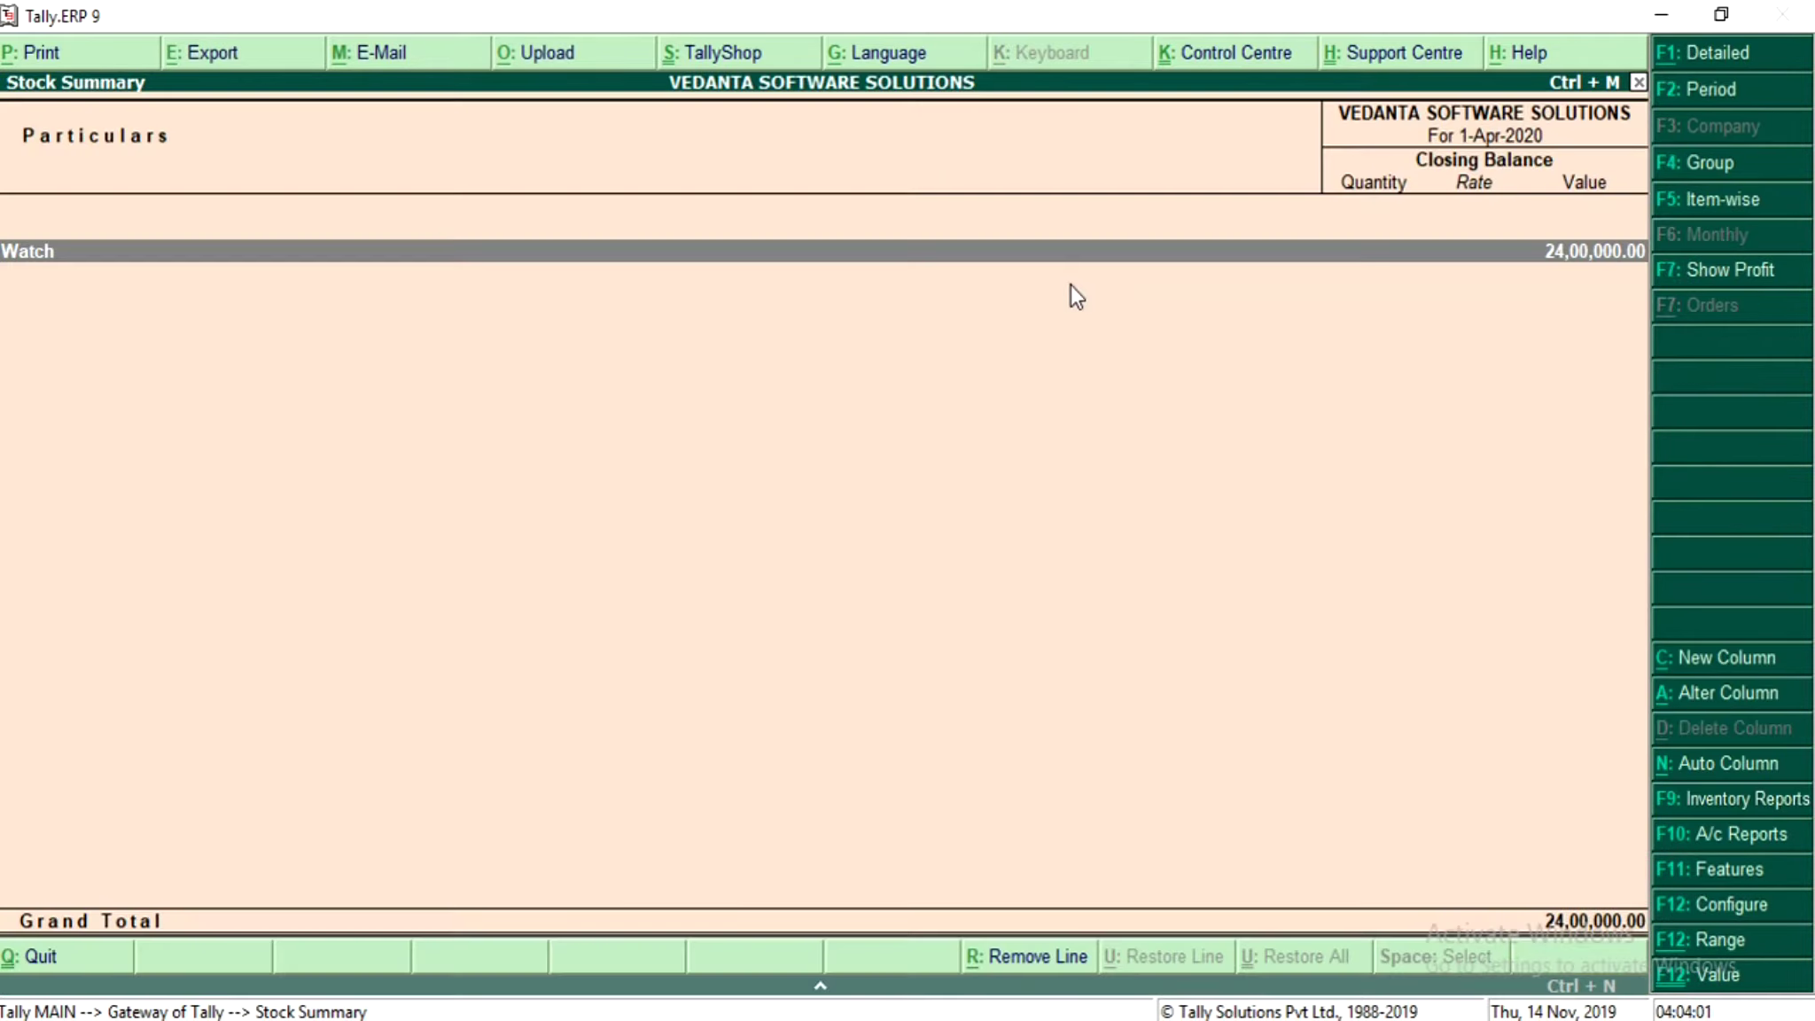
key(Return)
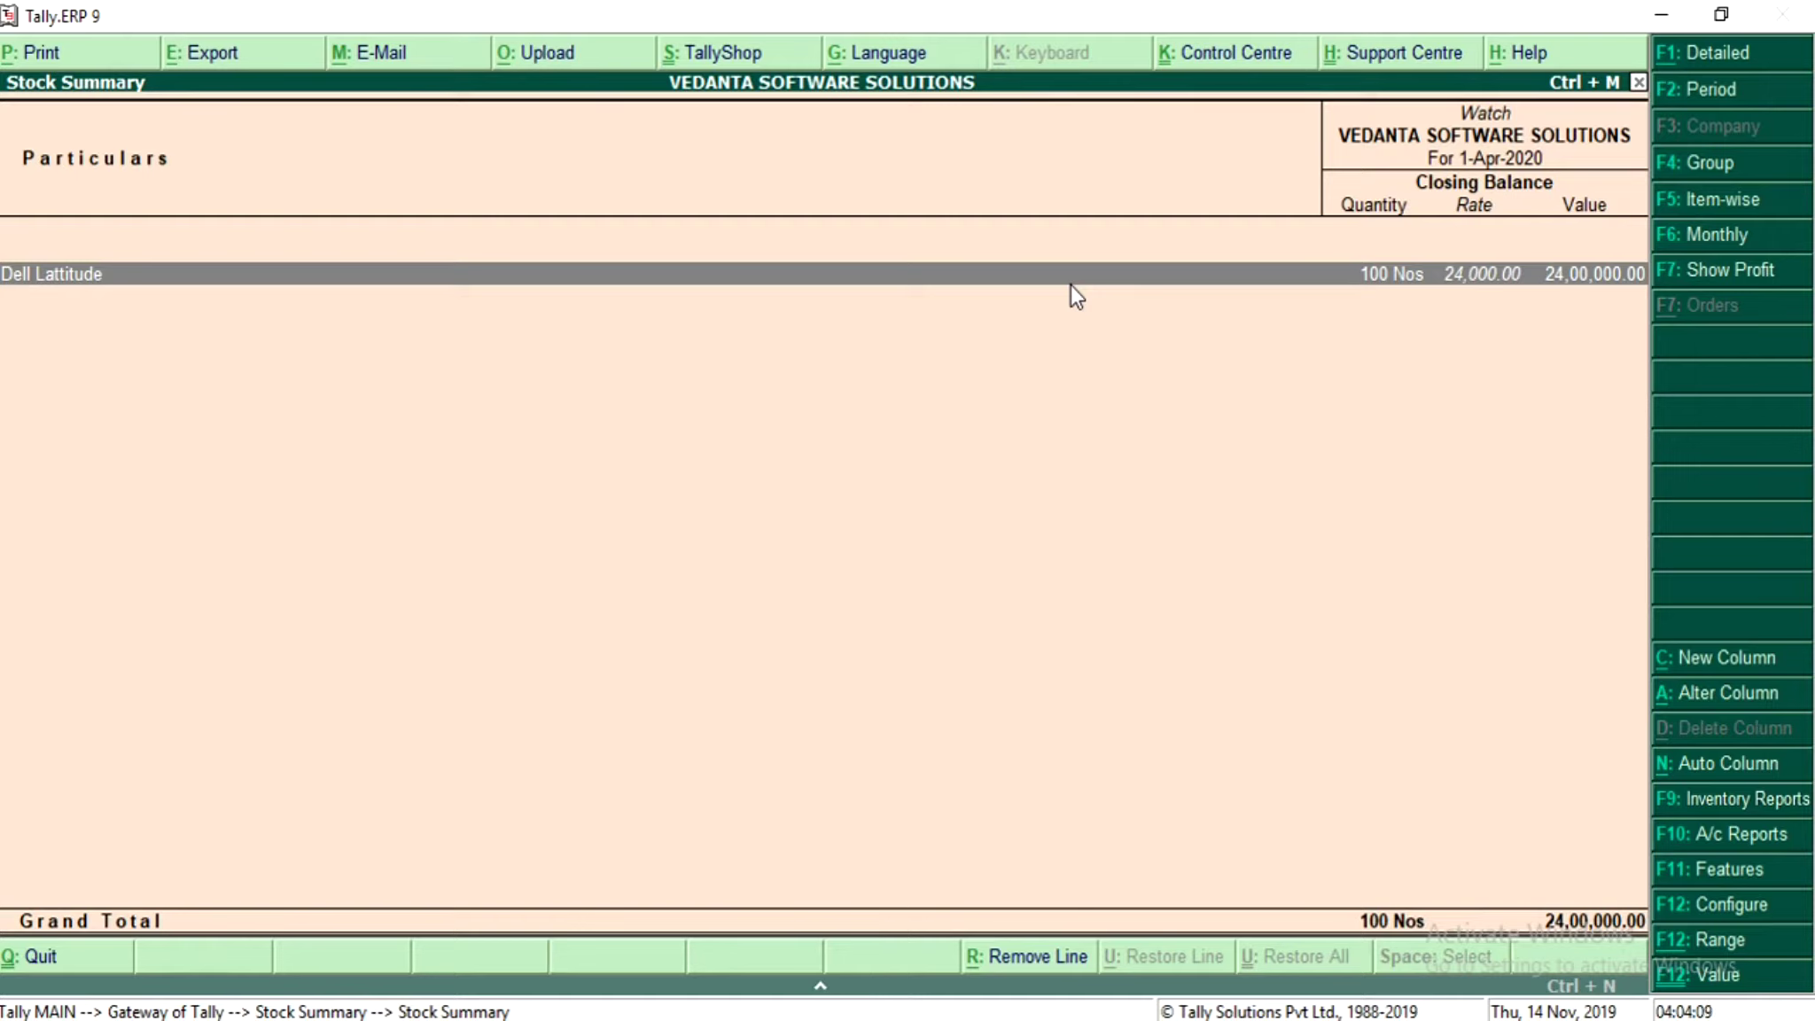
key(Escape)
key(Escape)
key(Escape)
key(Escape)
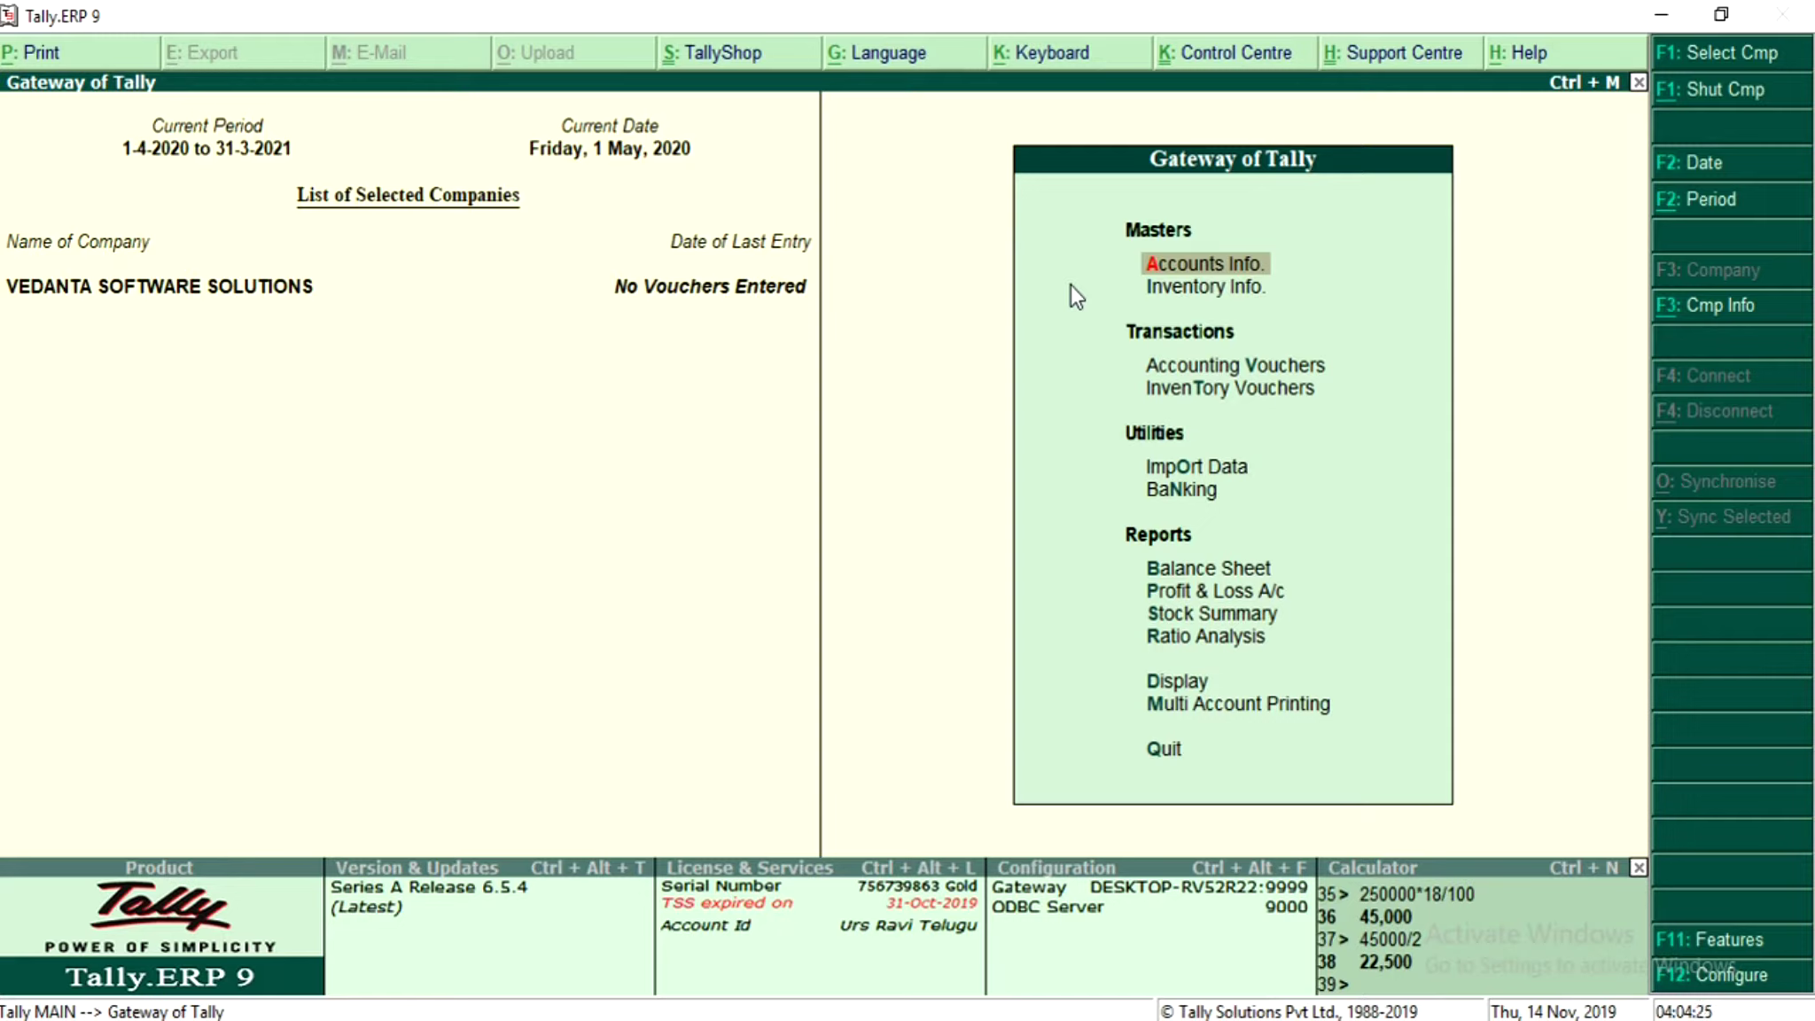
Step: Set purchase order and sales order processing to Yes in the F11 Inventory Features
key(F11)
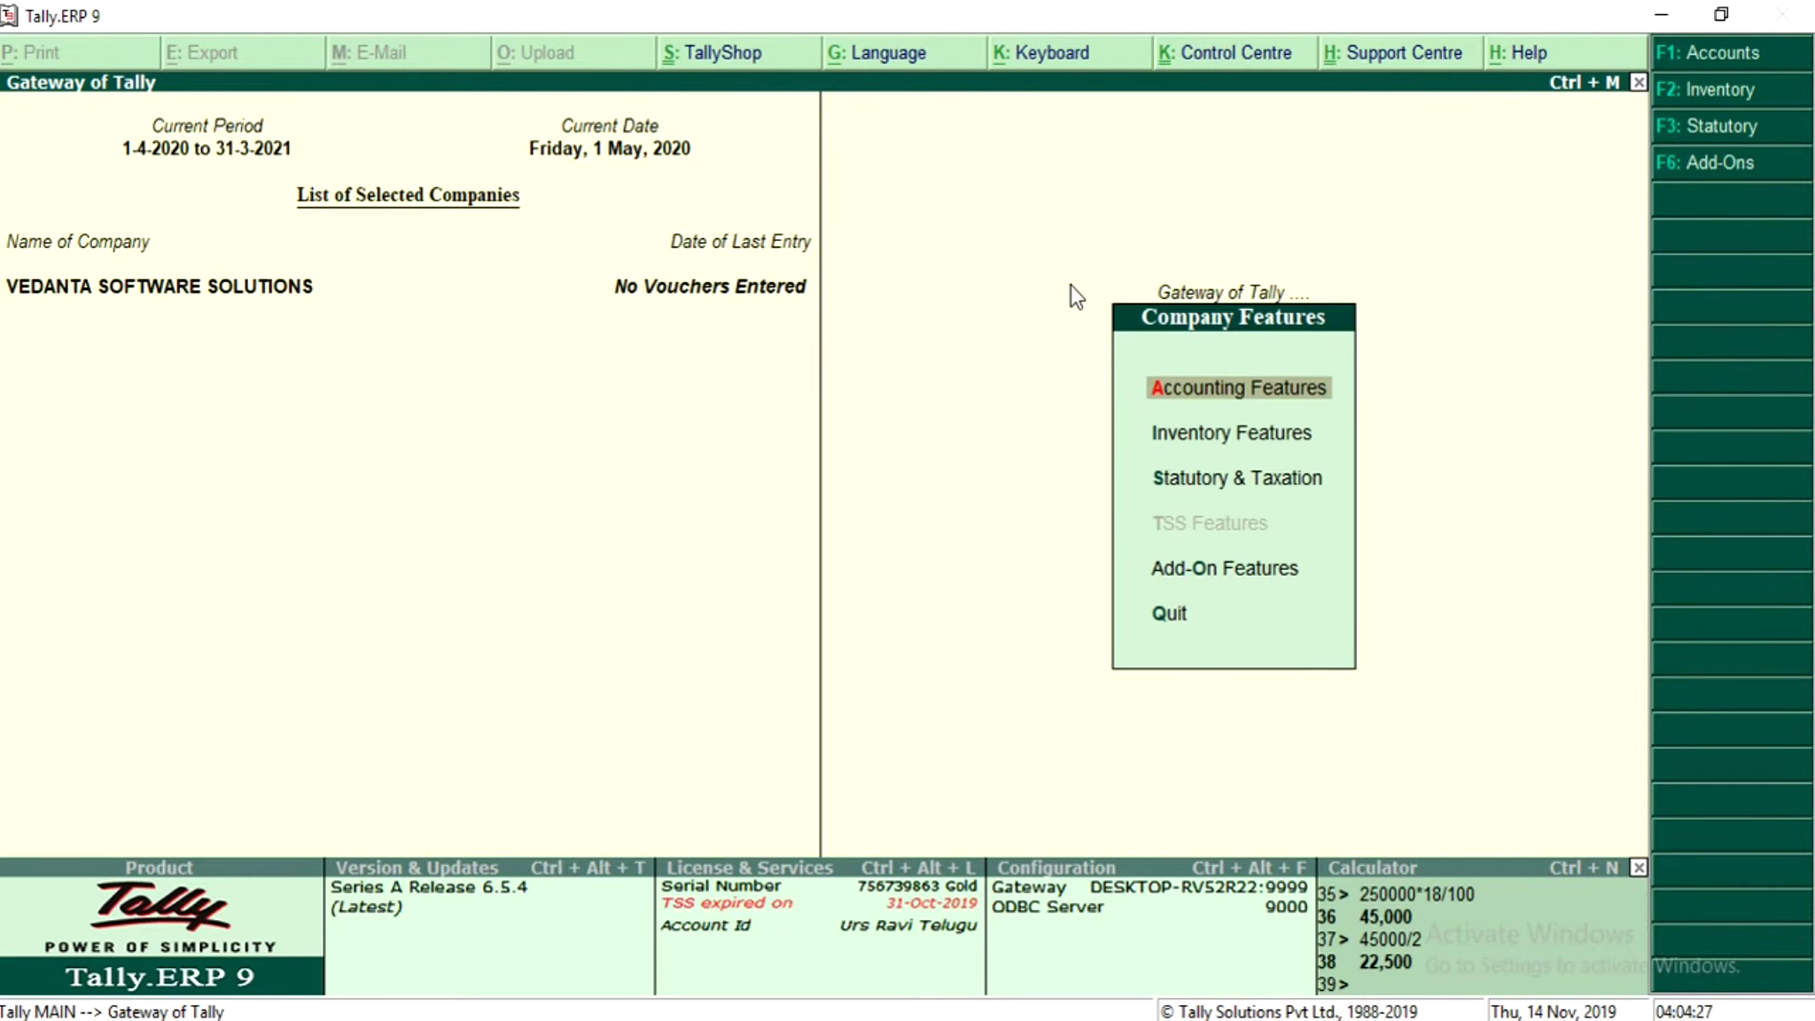
key(Down)
key(Return)
key(Return)
key(Return)
key(Return)
key(Return)
key(Return)
key(Return)
text(Yes)
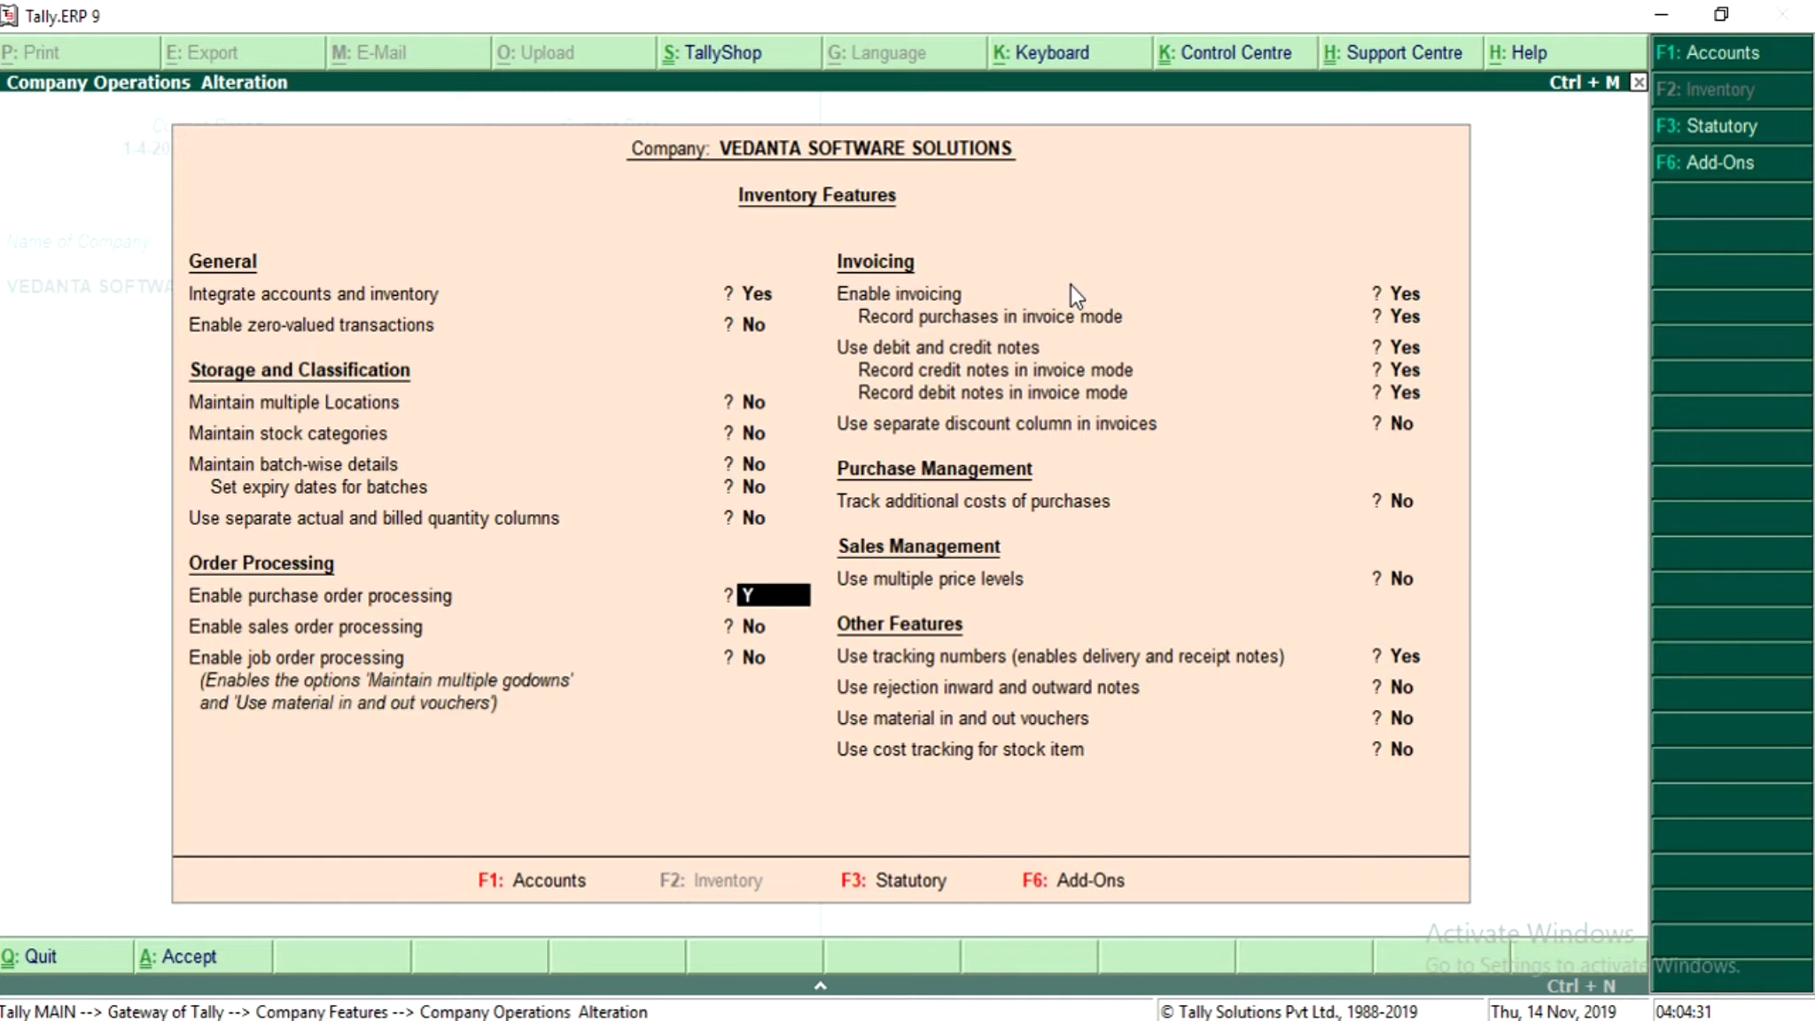
key(Return)
text(Y)
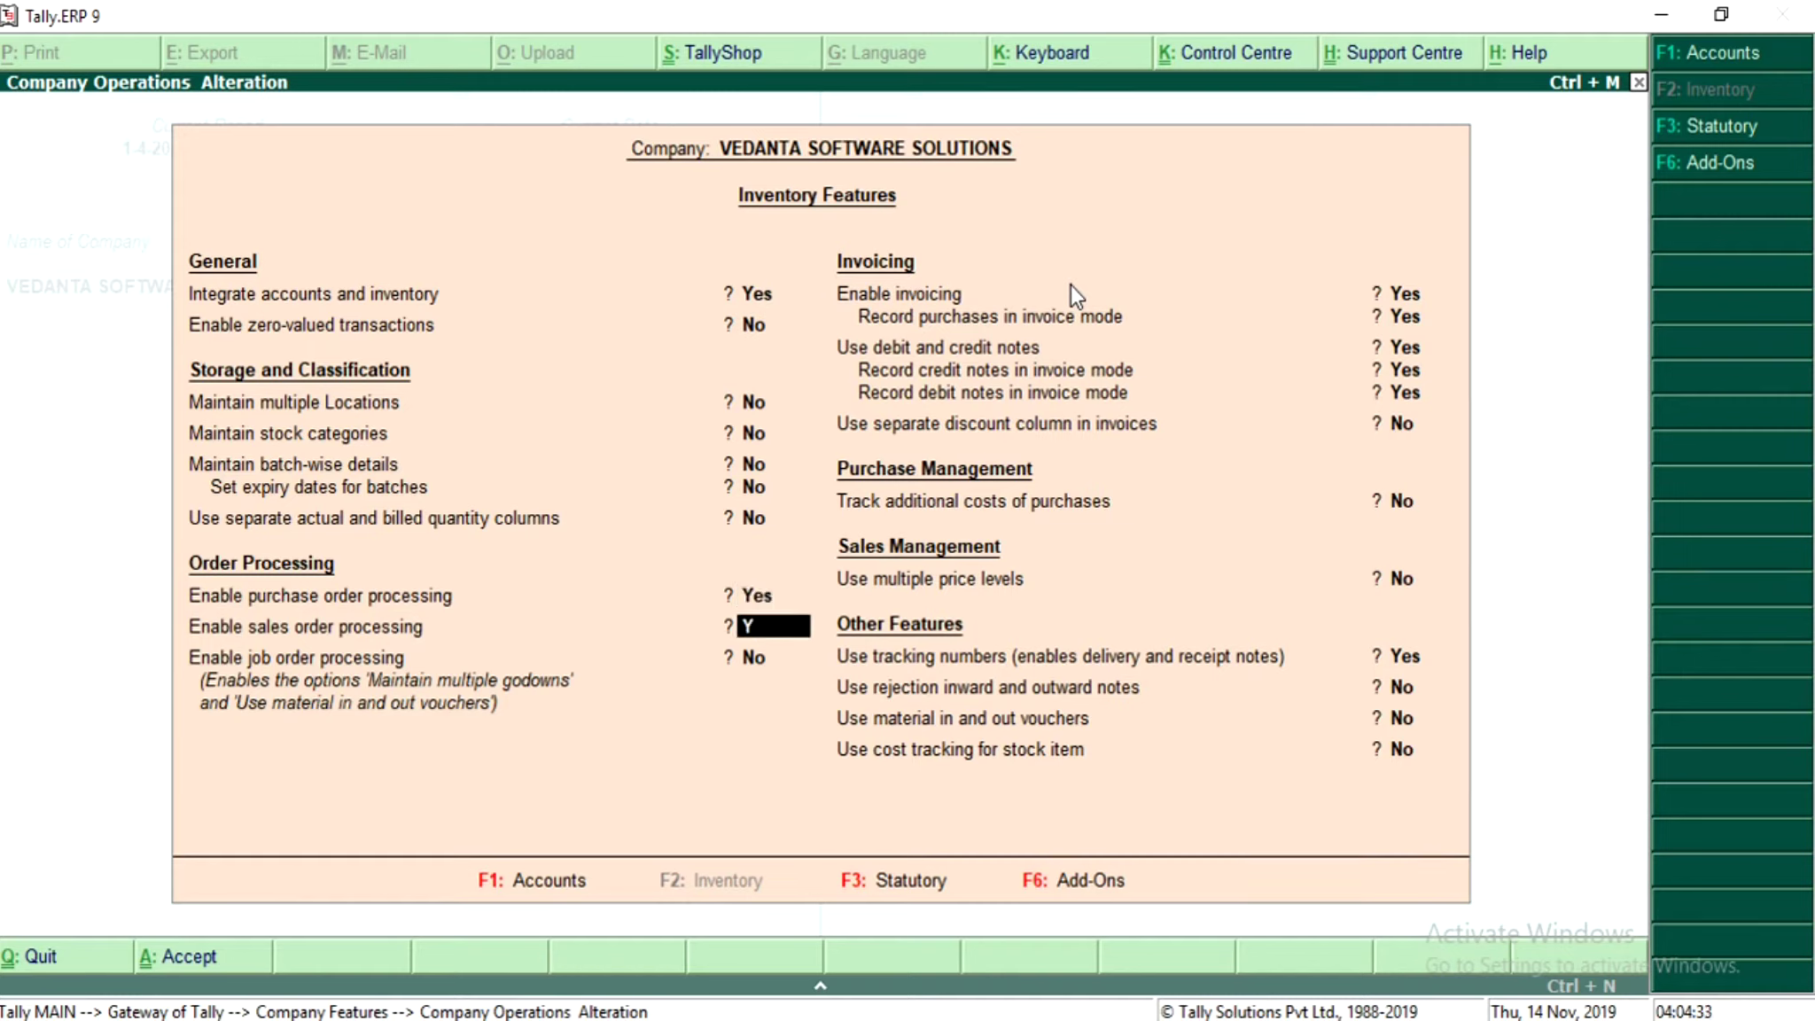
text(ES)
key(Return)
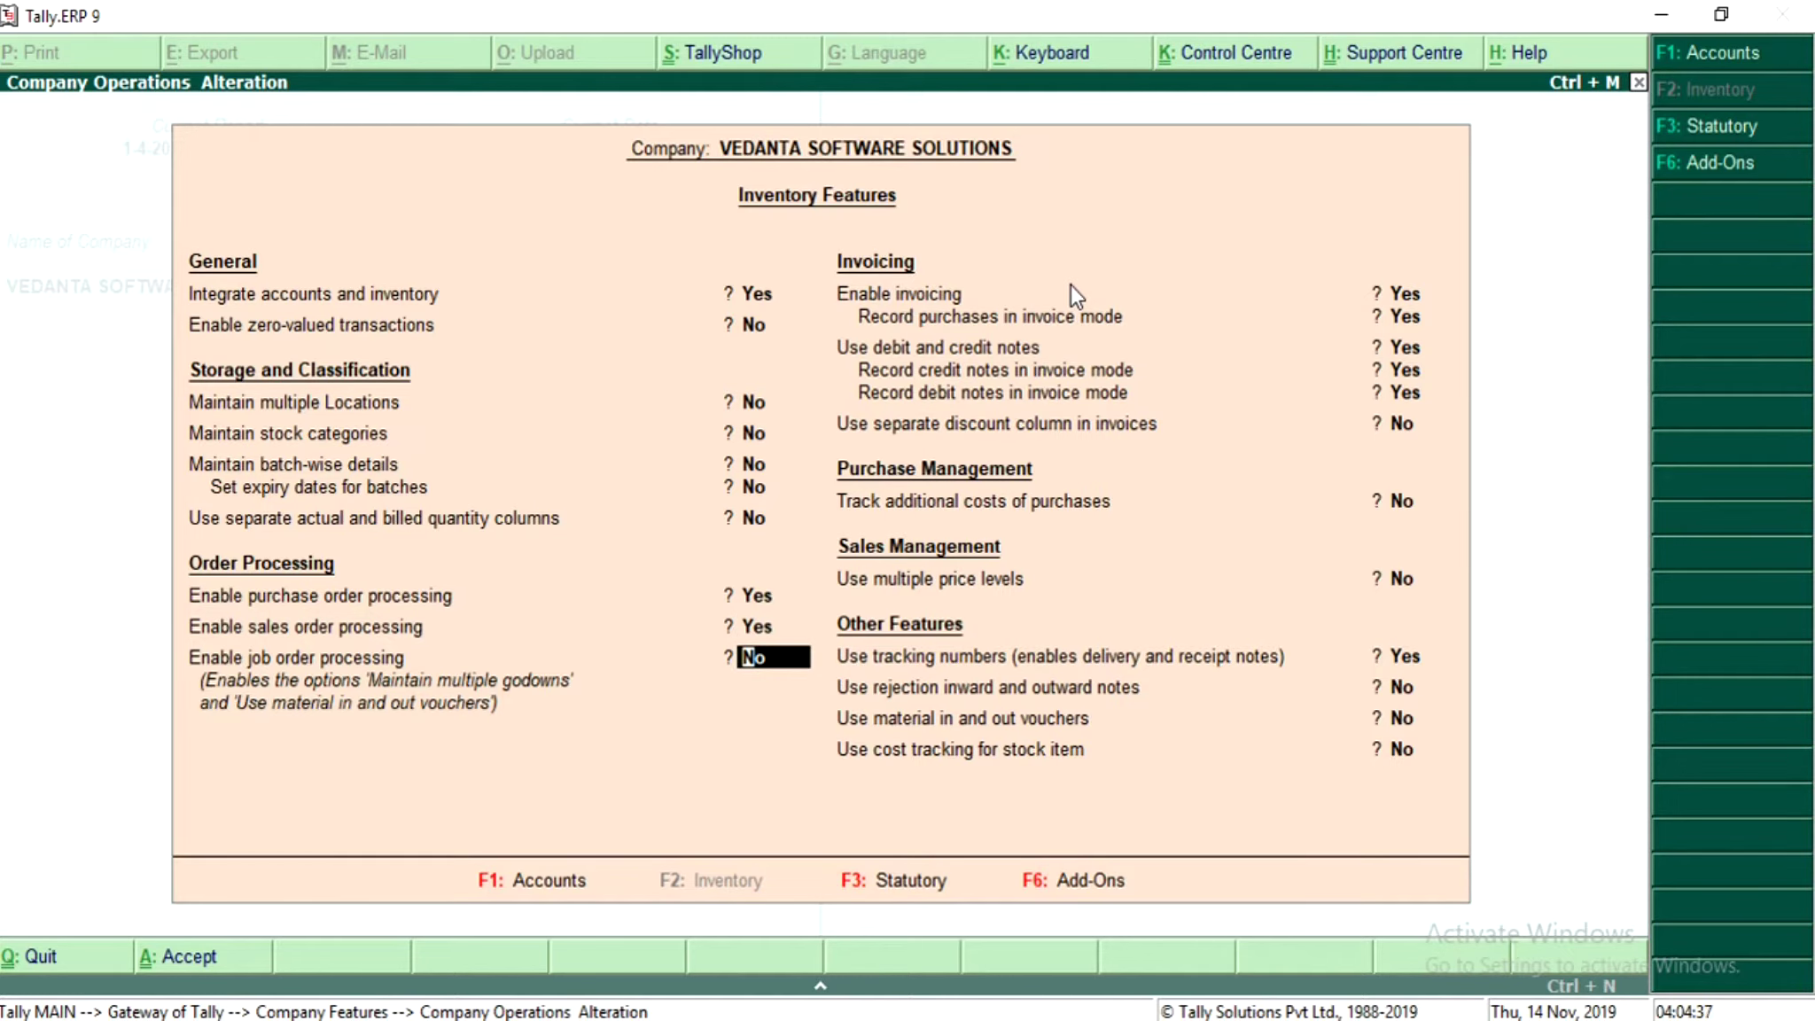
key(ctrl+a)
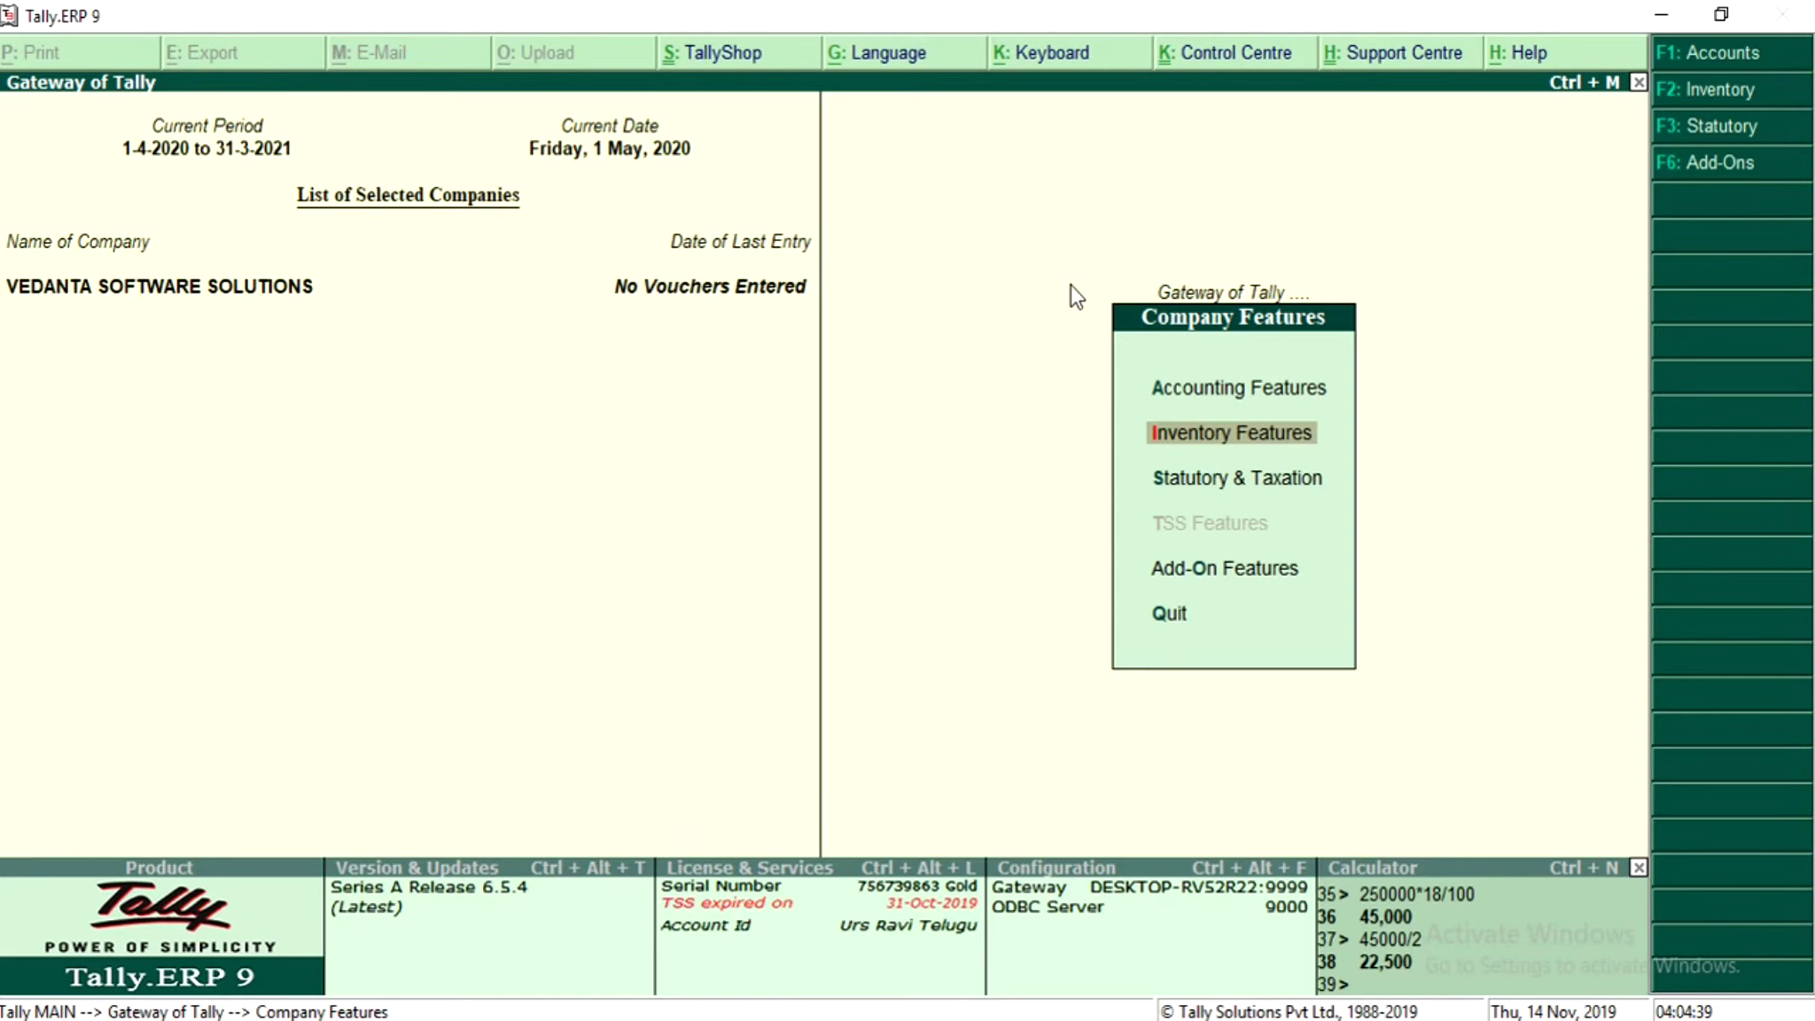
Step: Return to the Gateway and start a new Purchase voucher dated 1-May-2020
key(Escape)
key(Down)
key(Down)
key(Return)
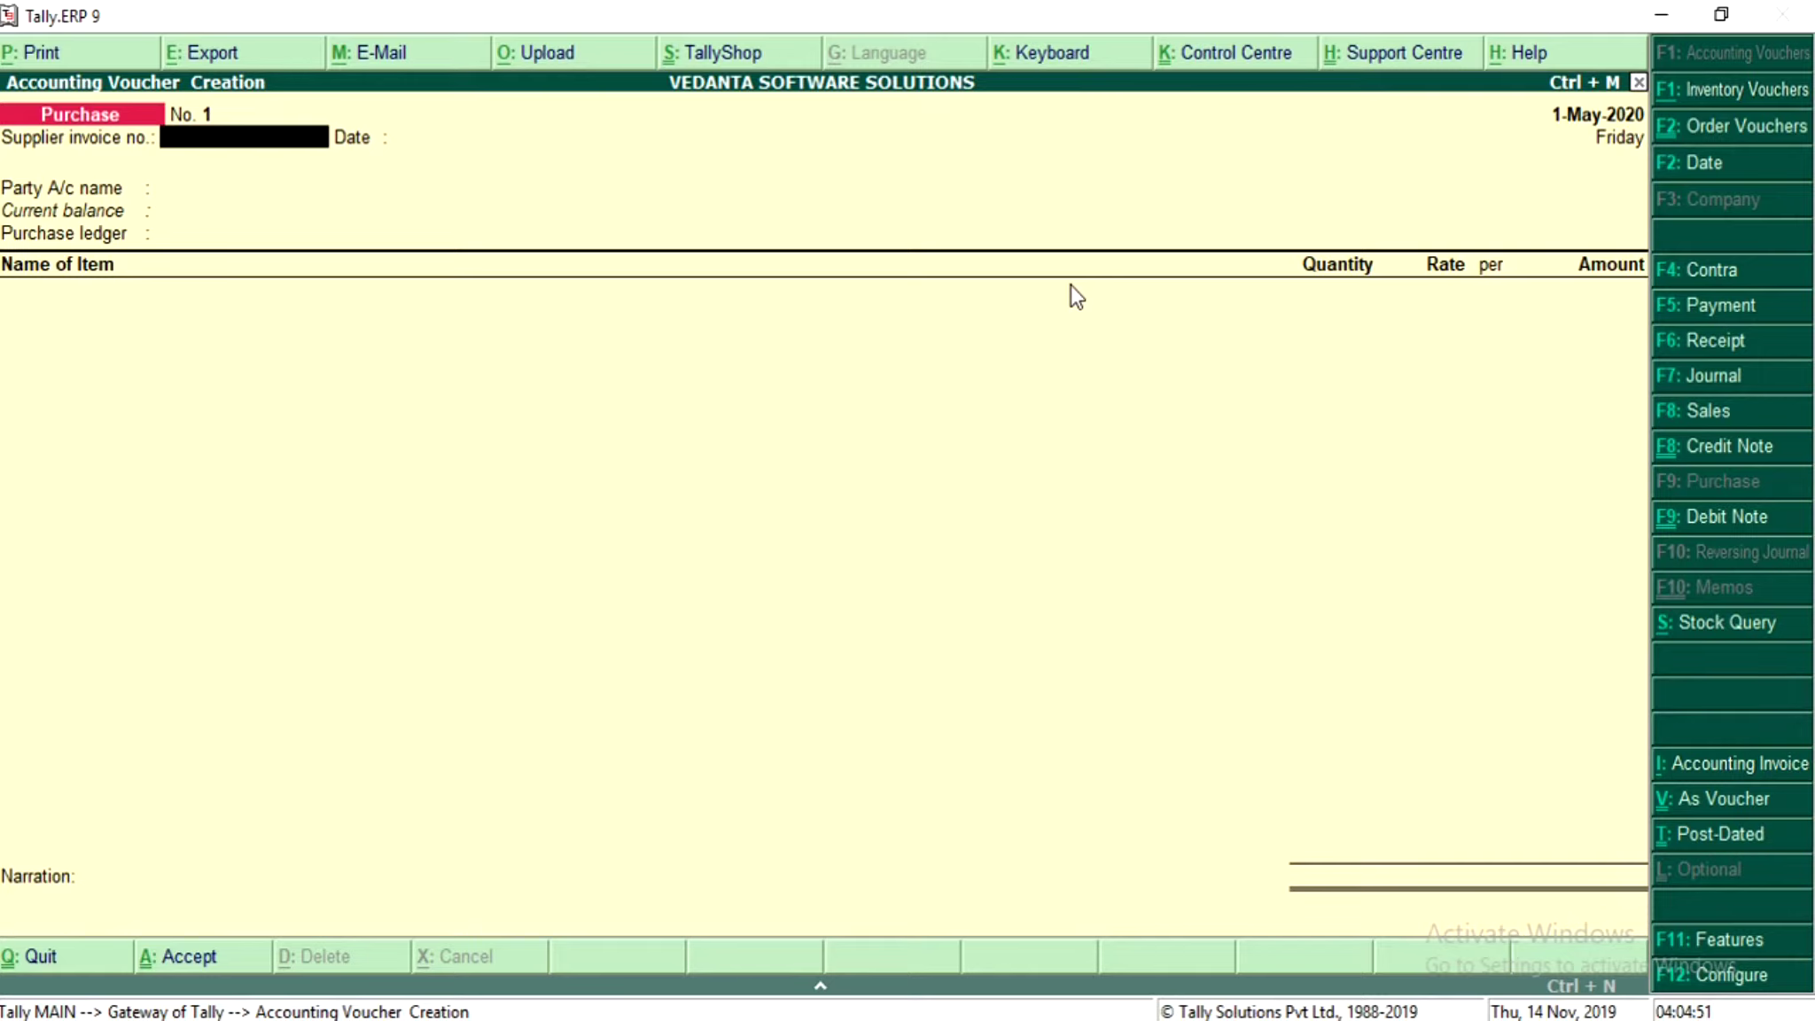
Step: Switch to order vouchers and bring up a blank Sales Order No. 1 dated 1-May-2020
key(ctrl+F2)
key(F4)
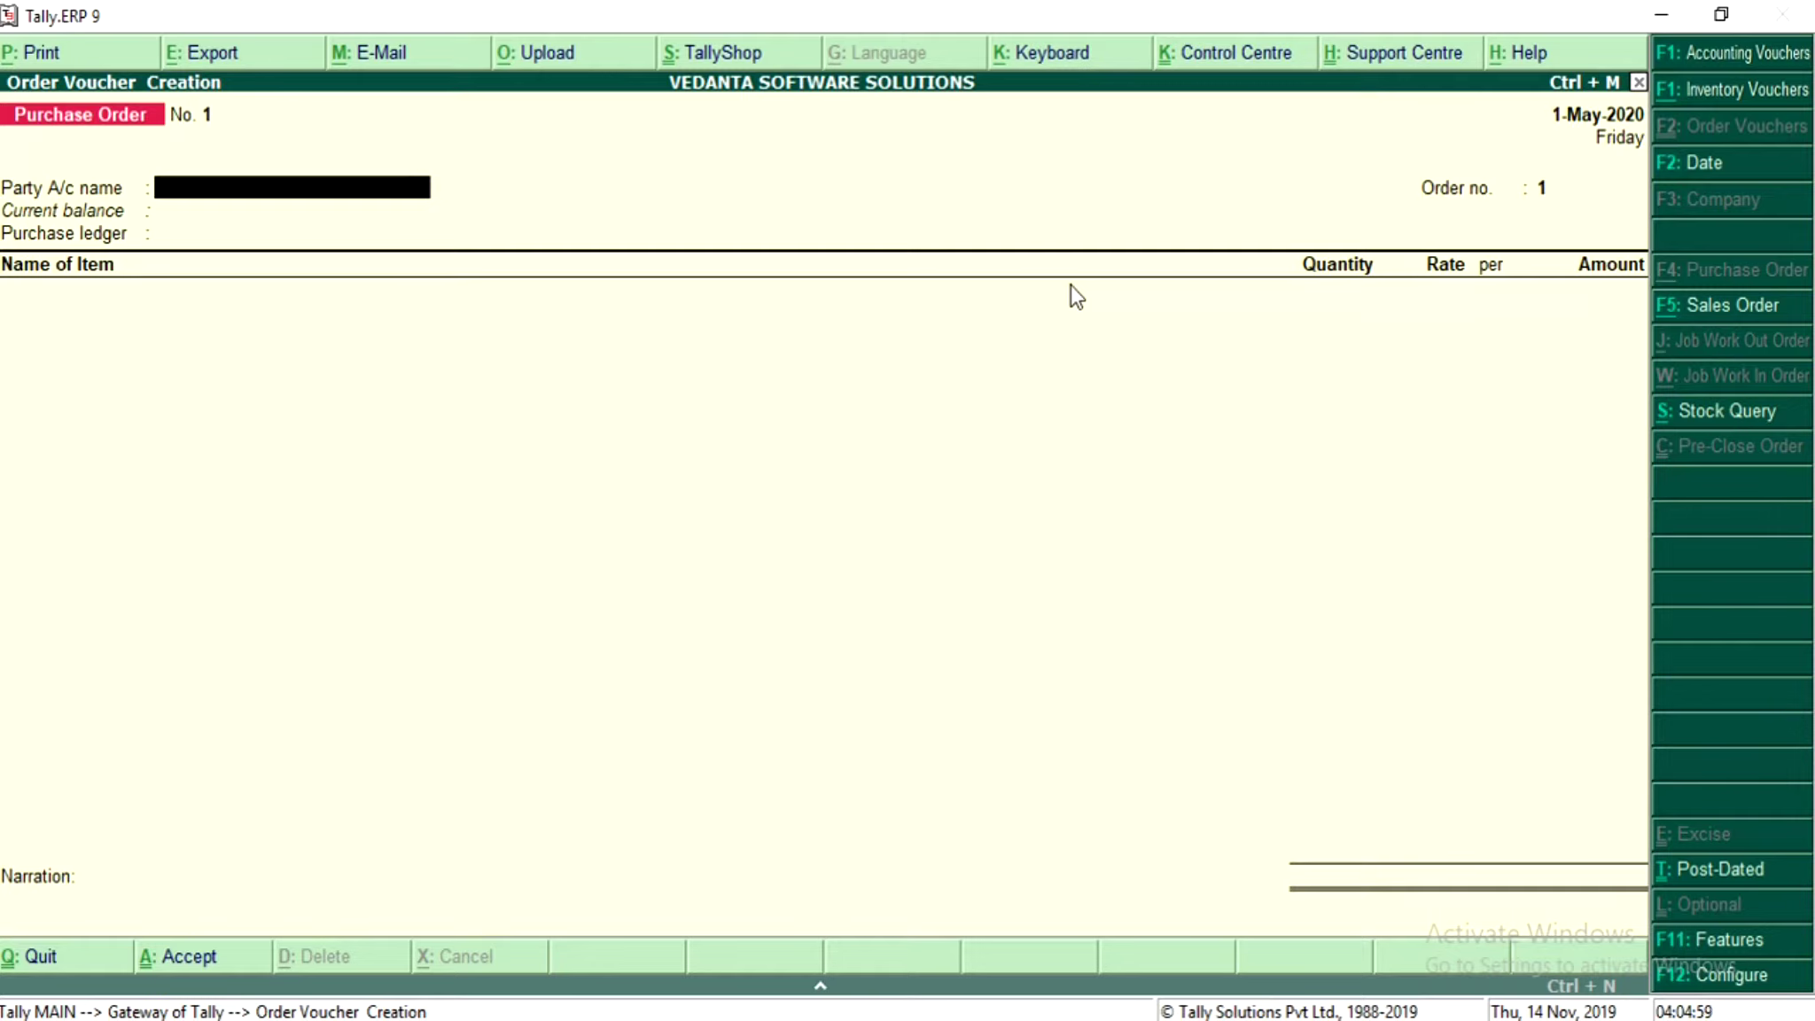
key(F8)
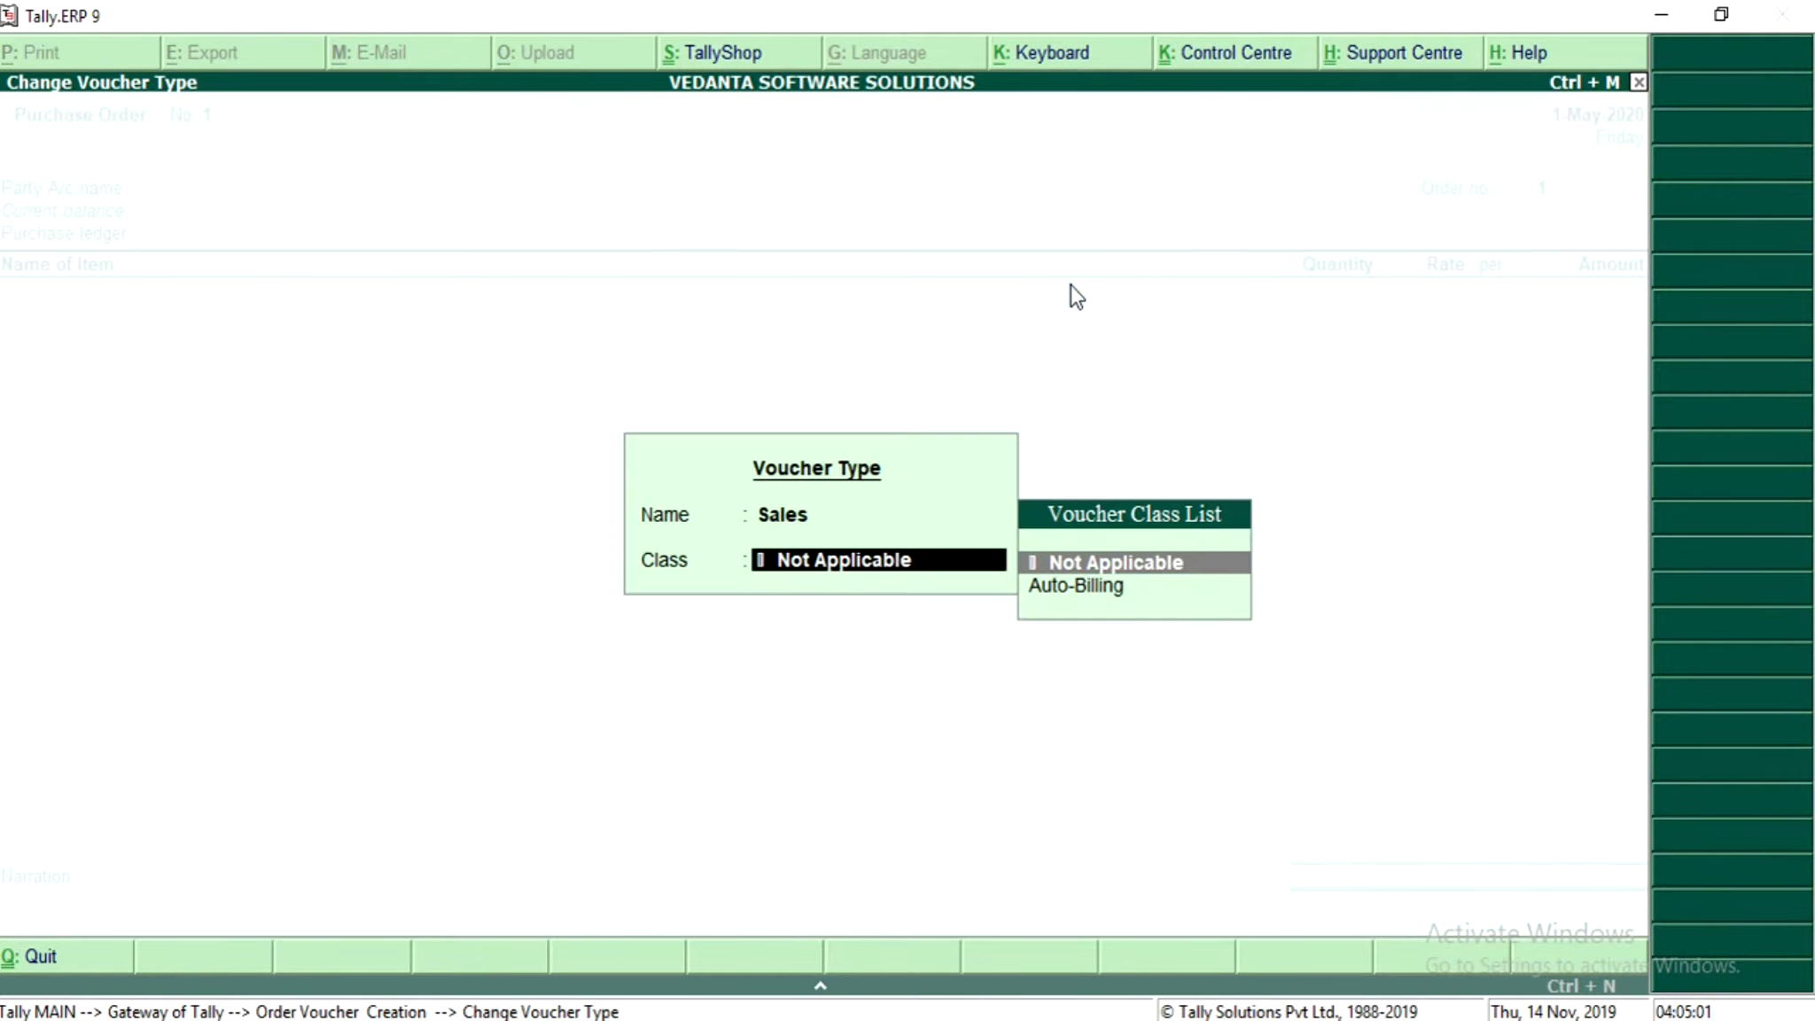
key(Return)
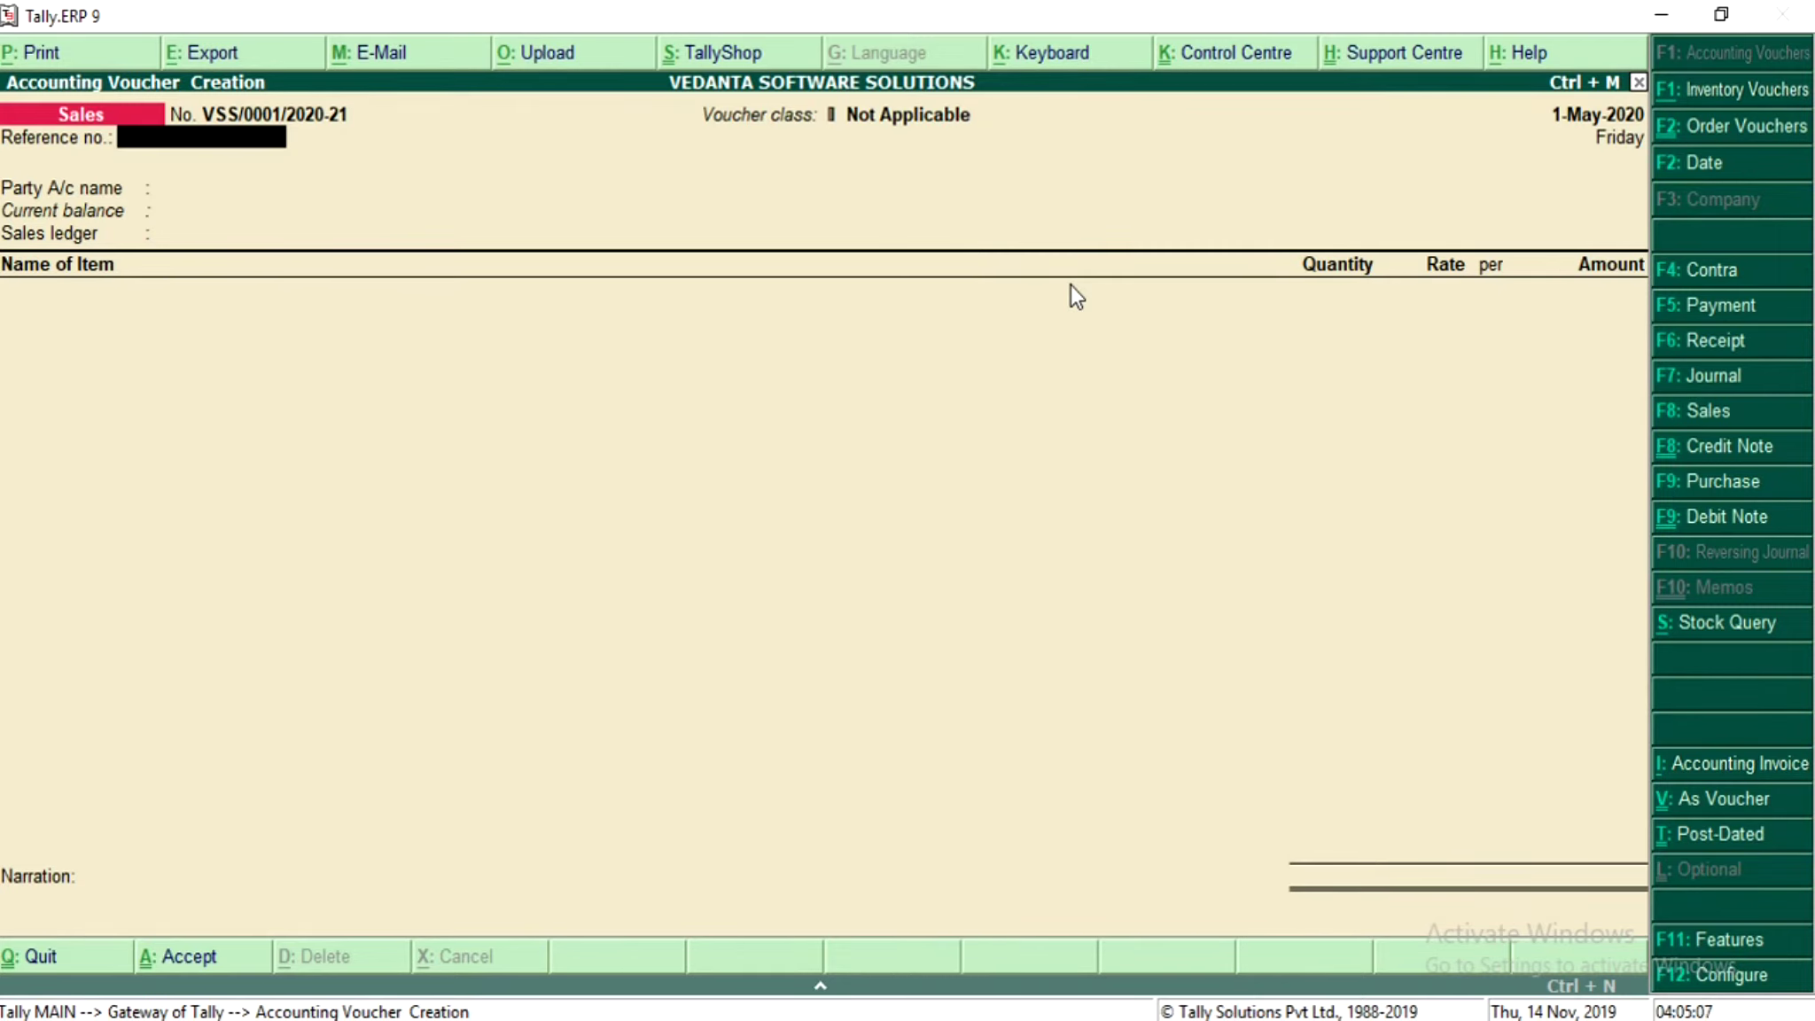
key(alt+F5)
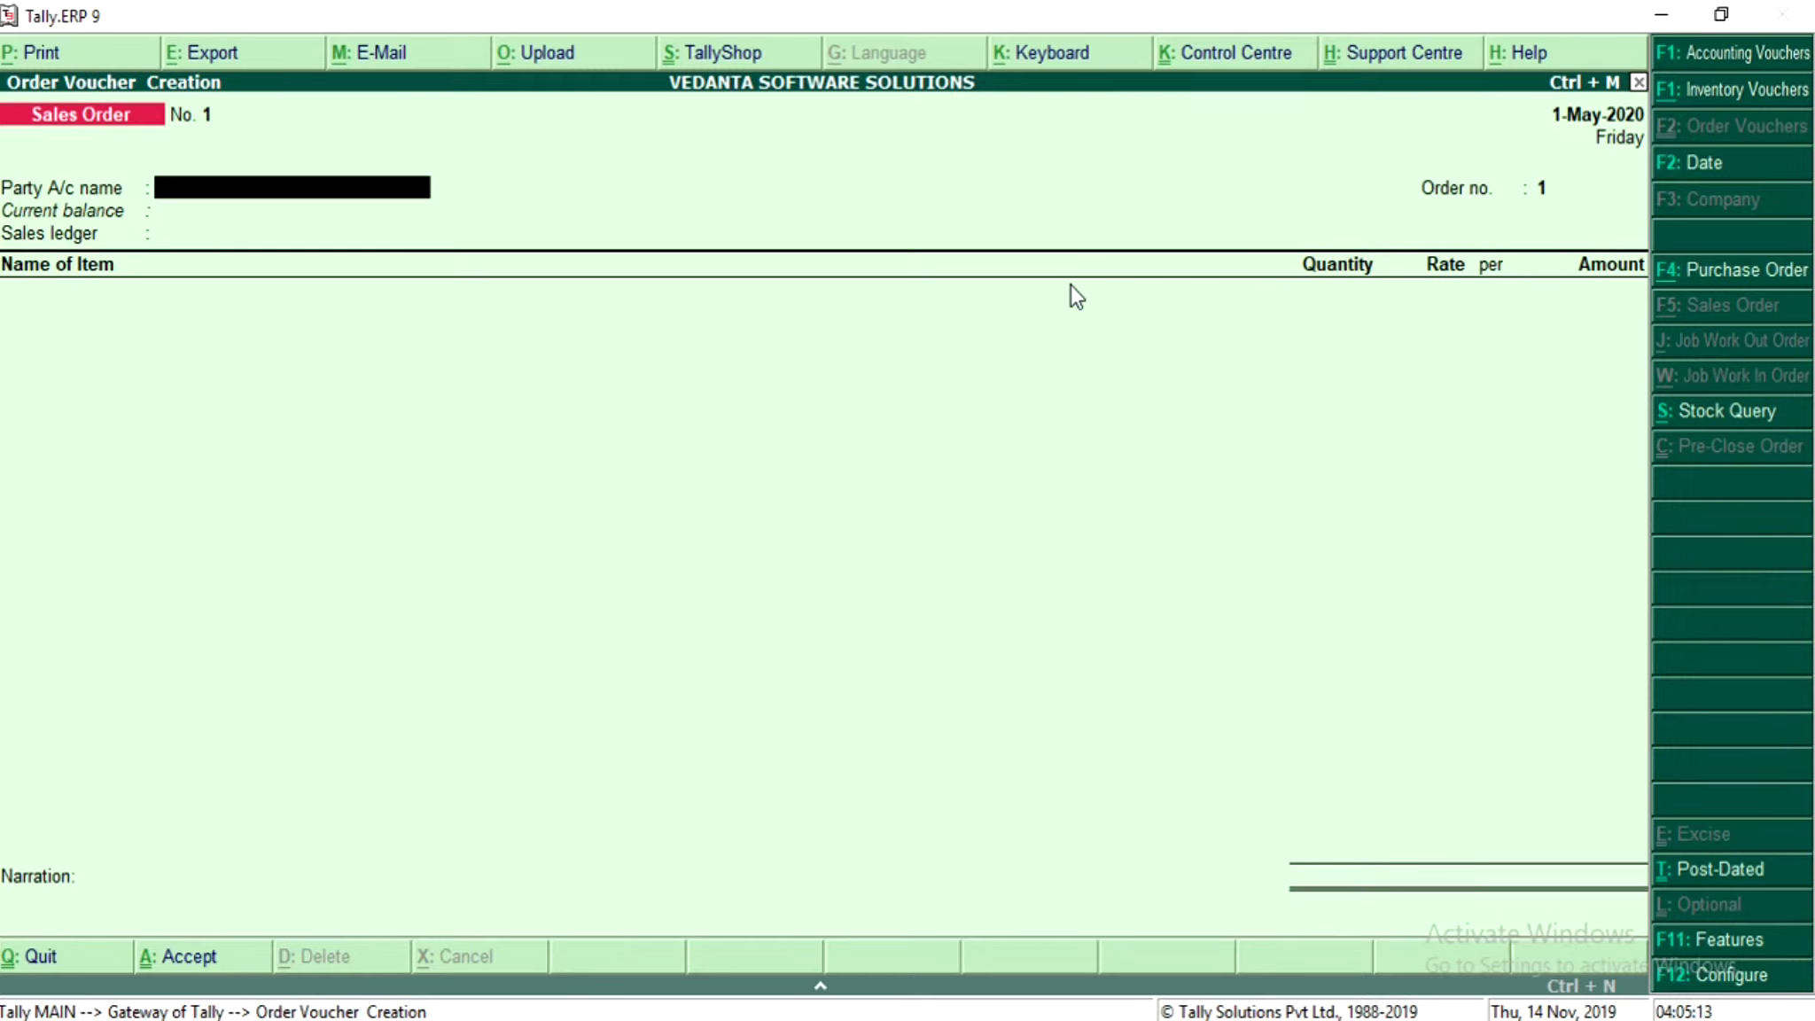
Step: Choose the customer as party, enter Order no. 123, and select the Sales ledger
key(Return)
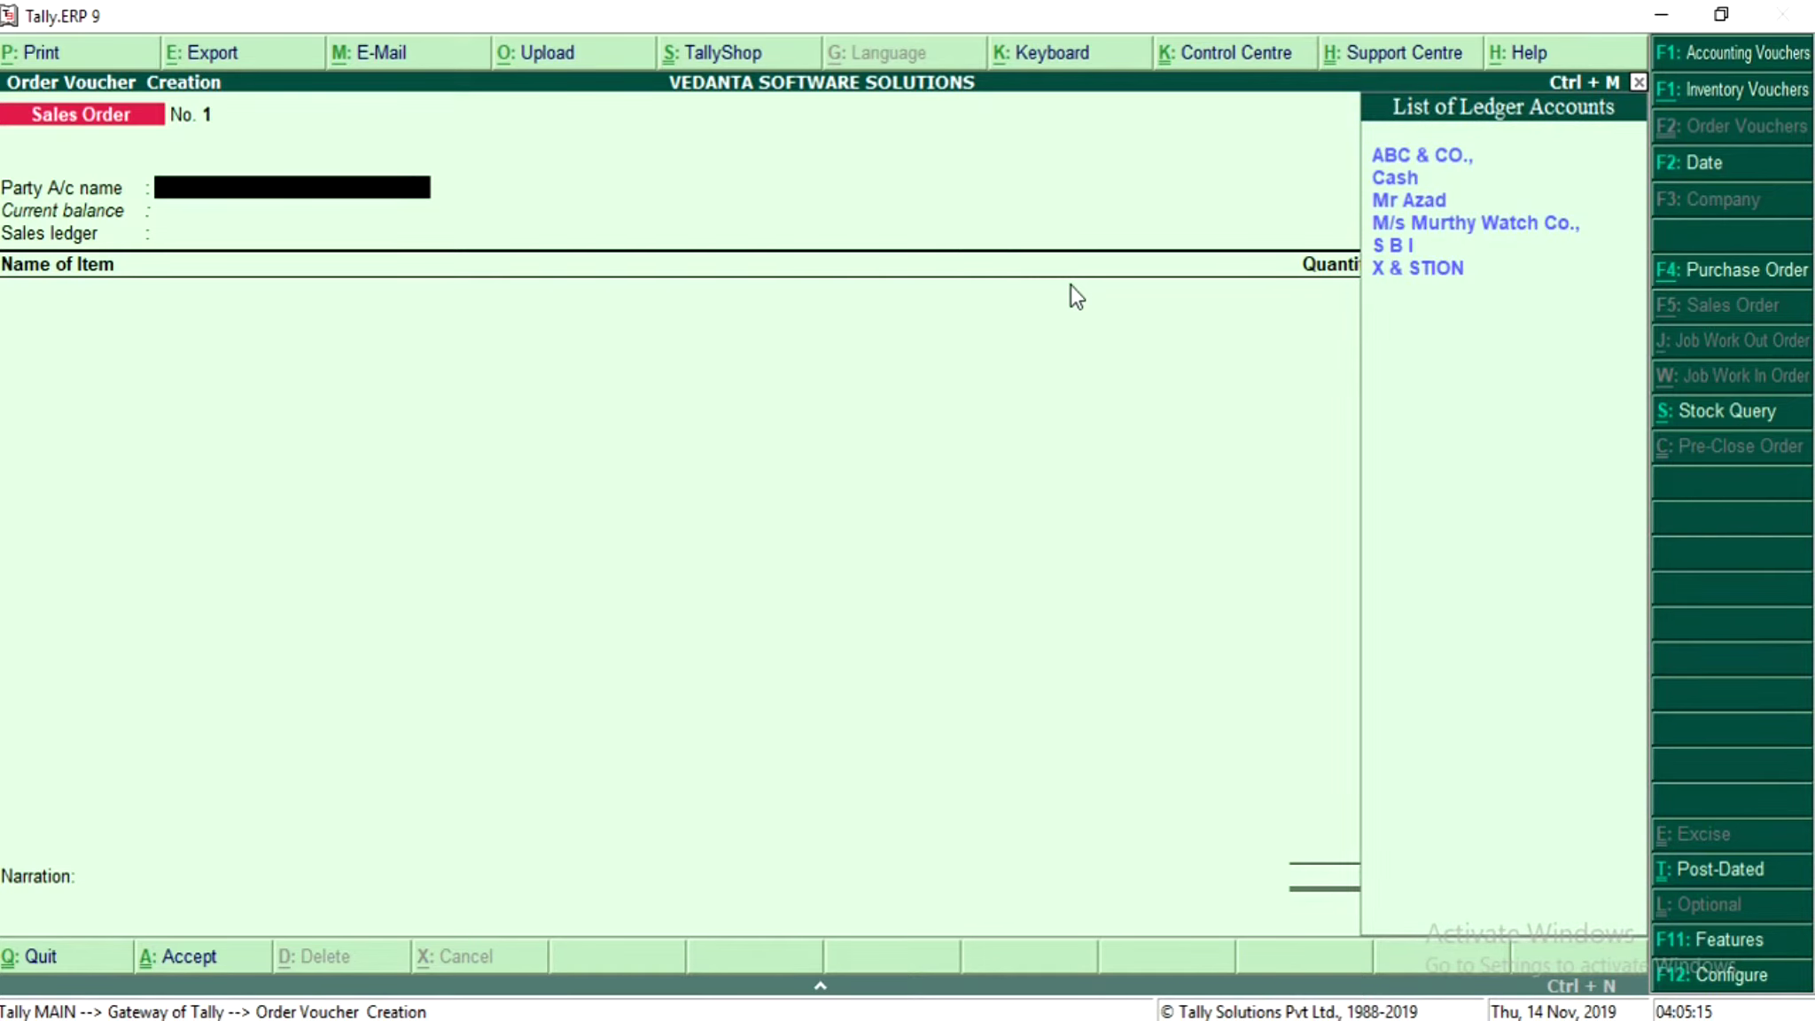
key(Down)
key(Down)
key(Down)
key(Return)
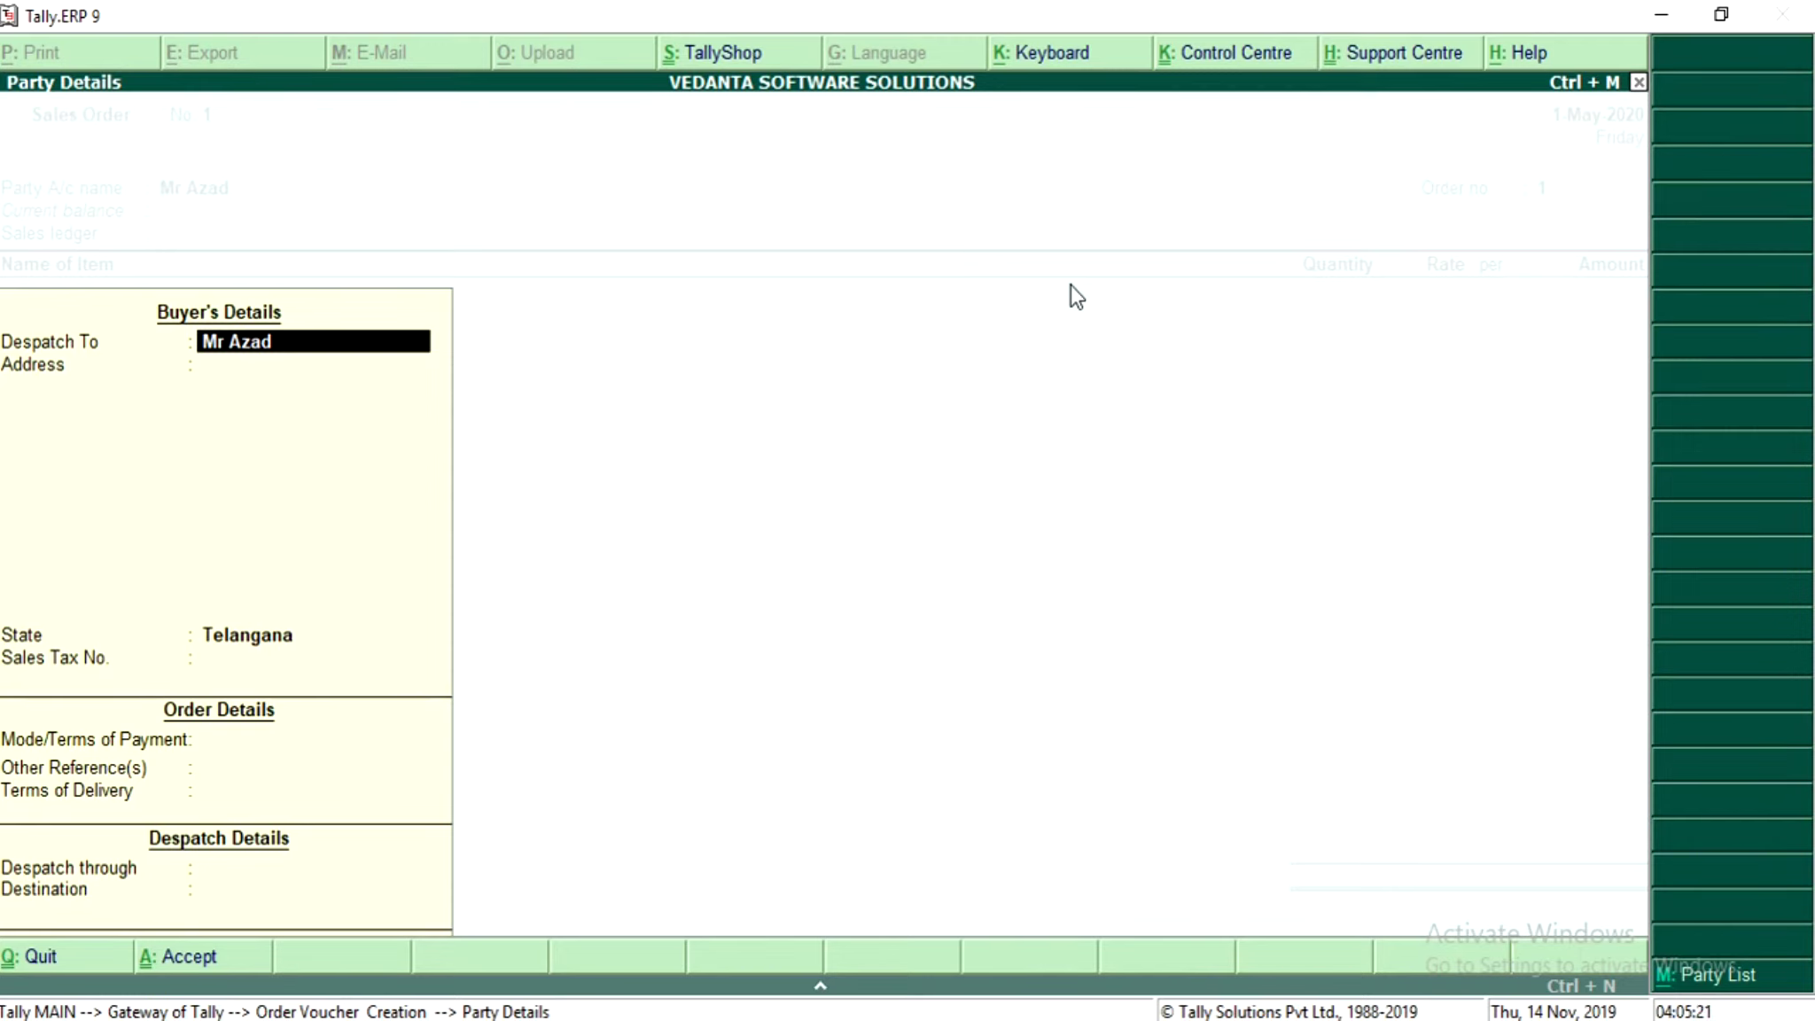
key(ctrl+a)
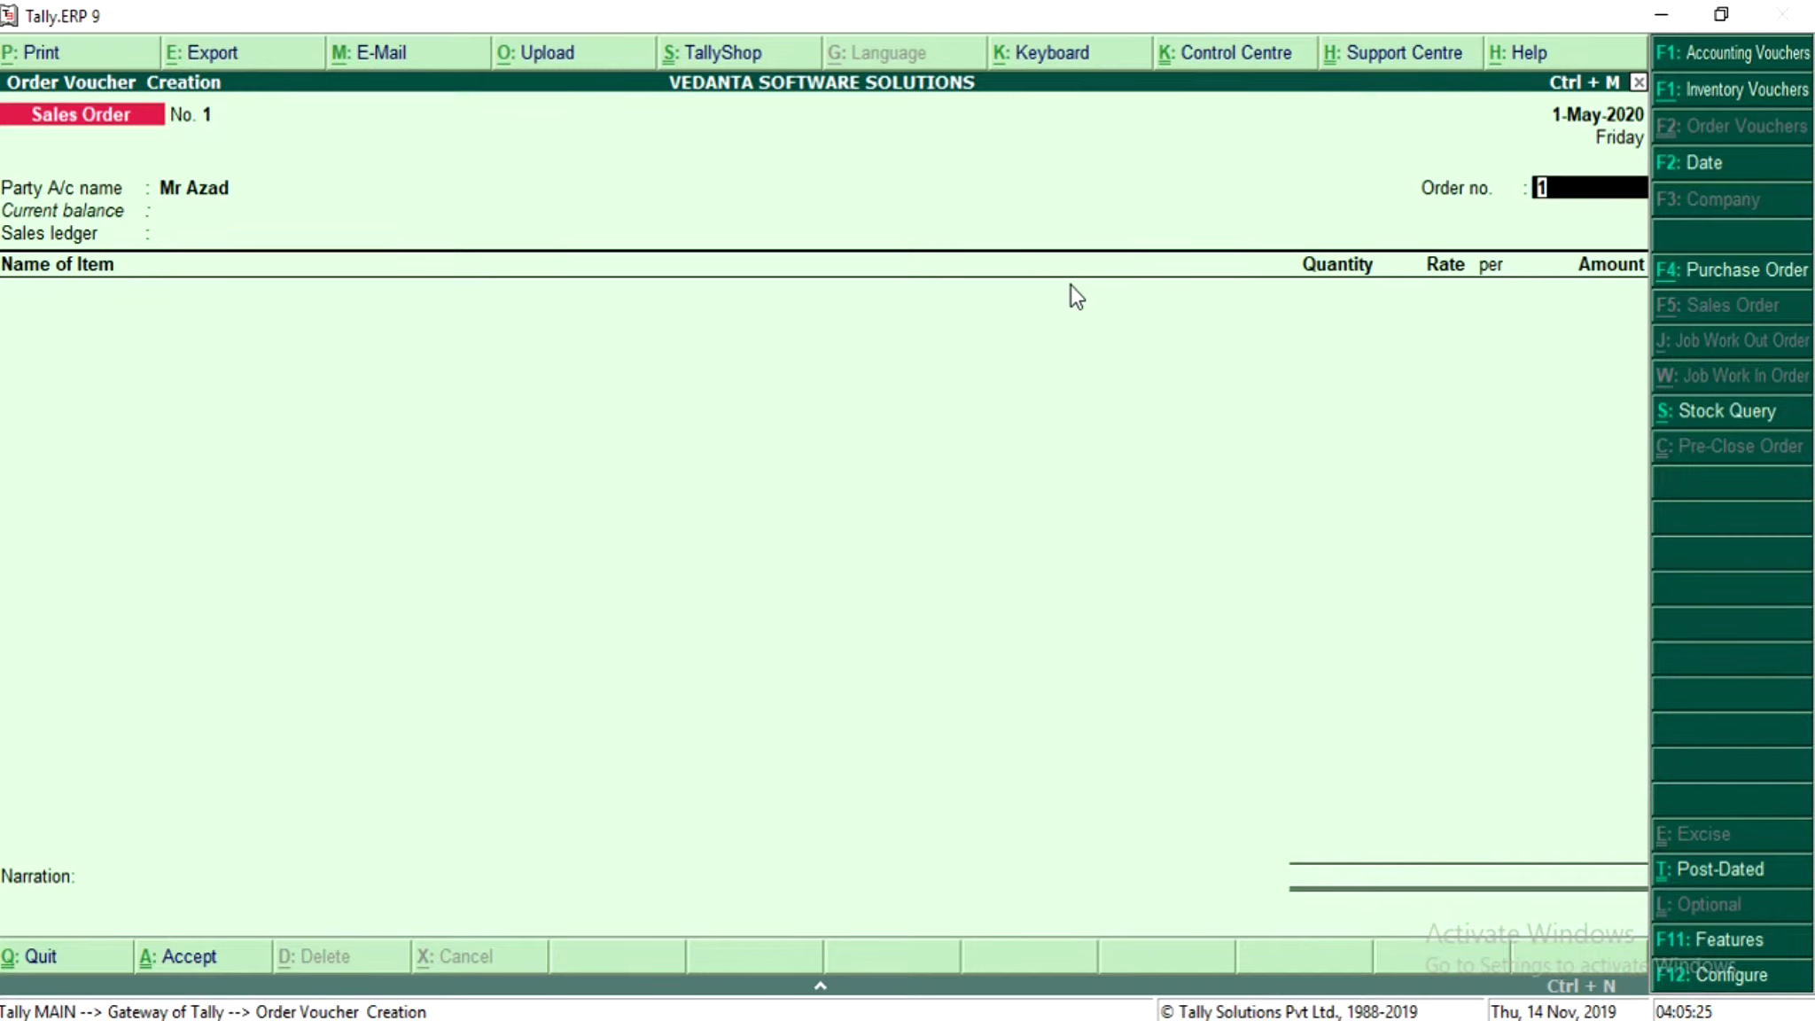
text(223)
key(BackSpace)
key(BackSpace)
text(3)
key(Return)
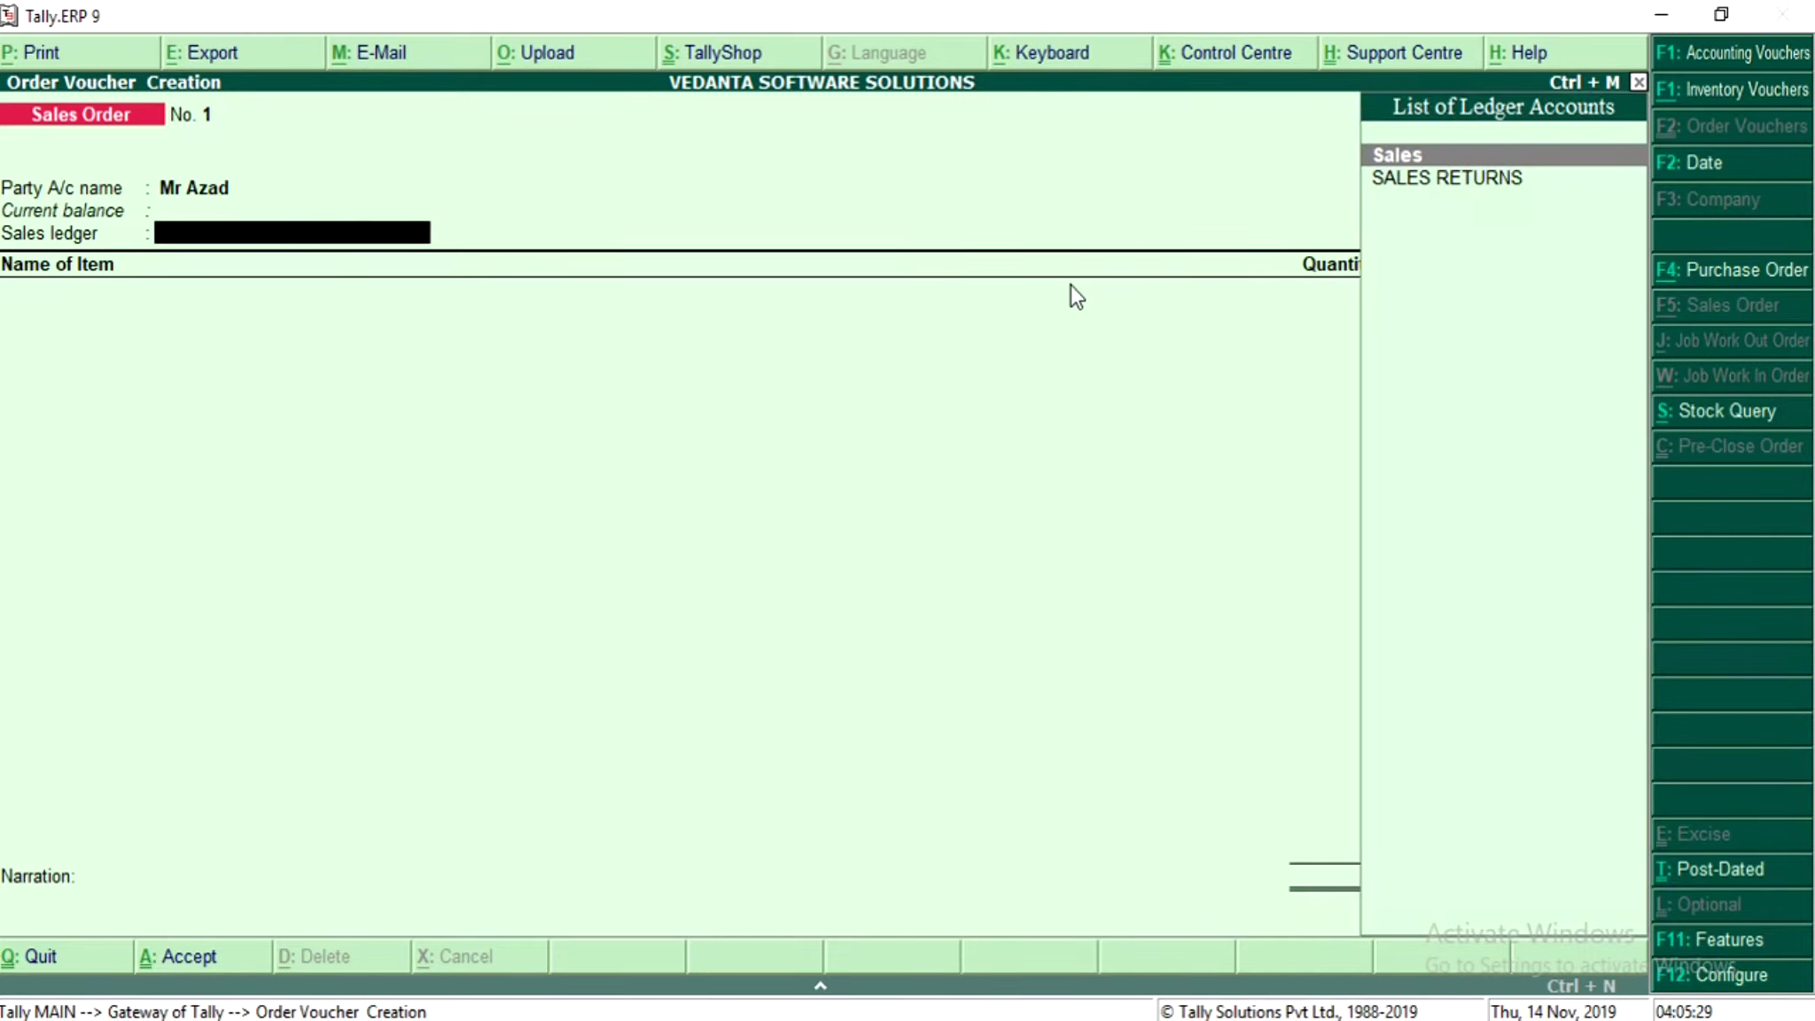
key(Return)
Step: Add Dell Lattitude, 10 Nos at 25,000.00, for a total of 2,50,000.00
key(Up)
key(Down)
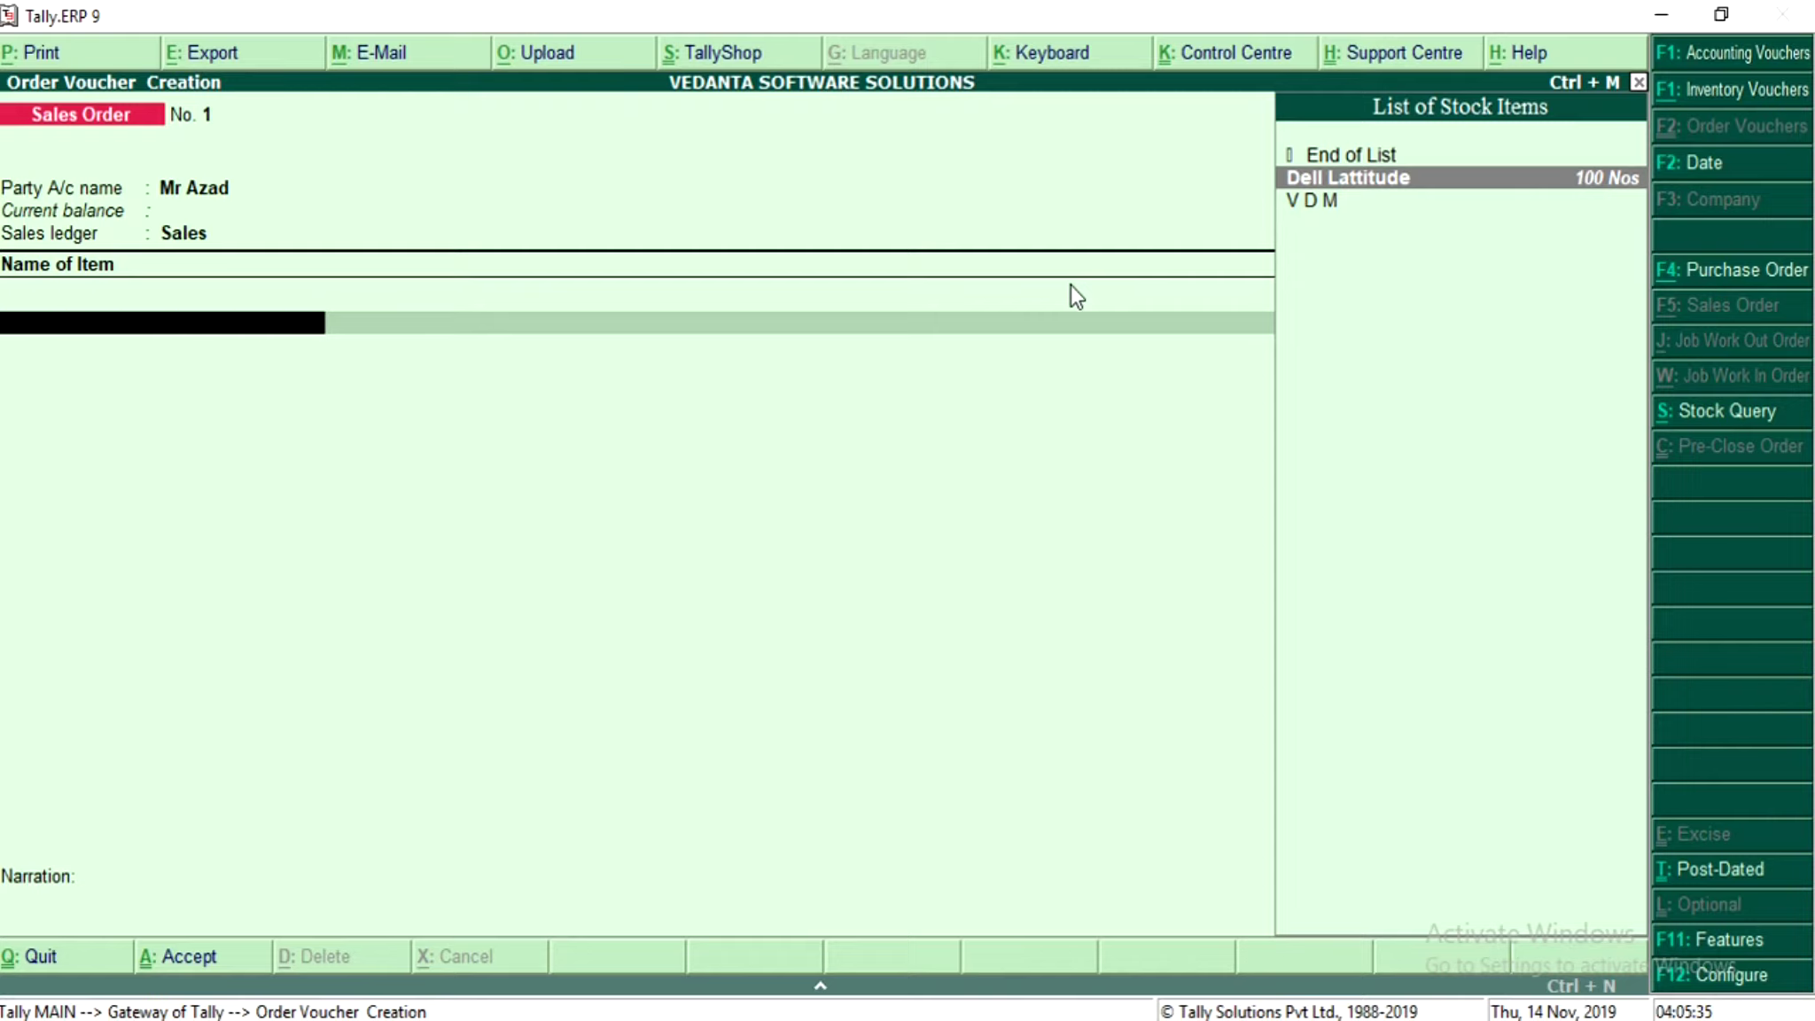
key(Return)
key(Return)
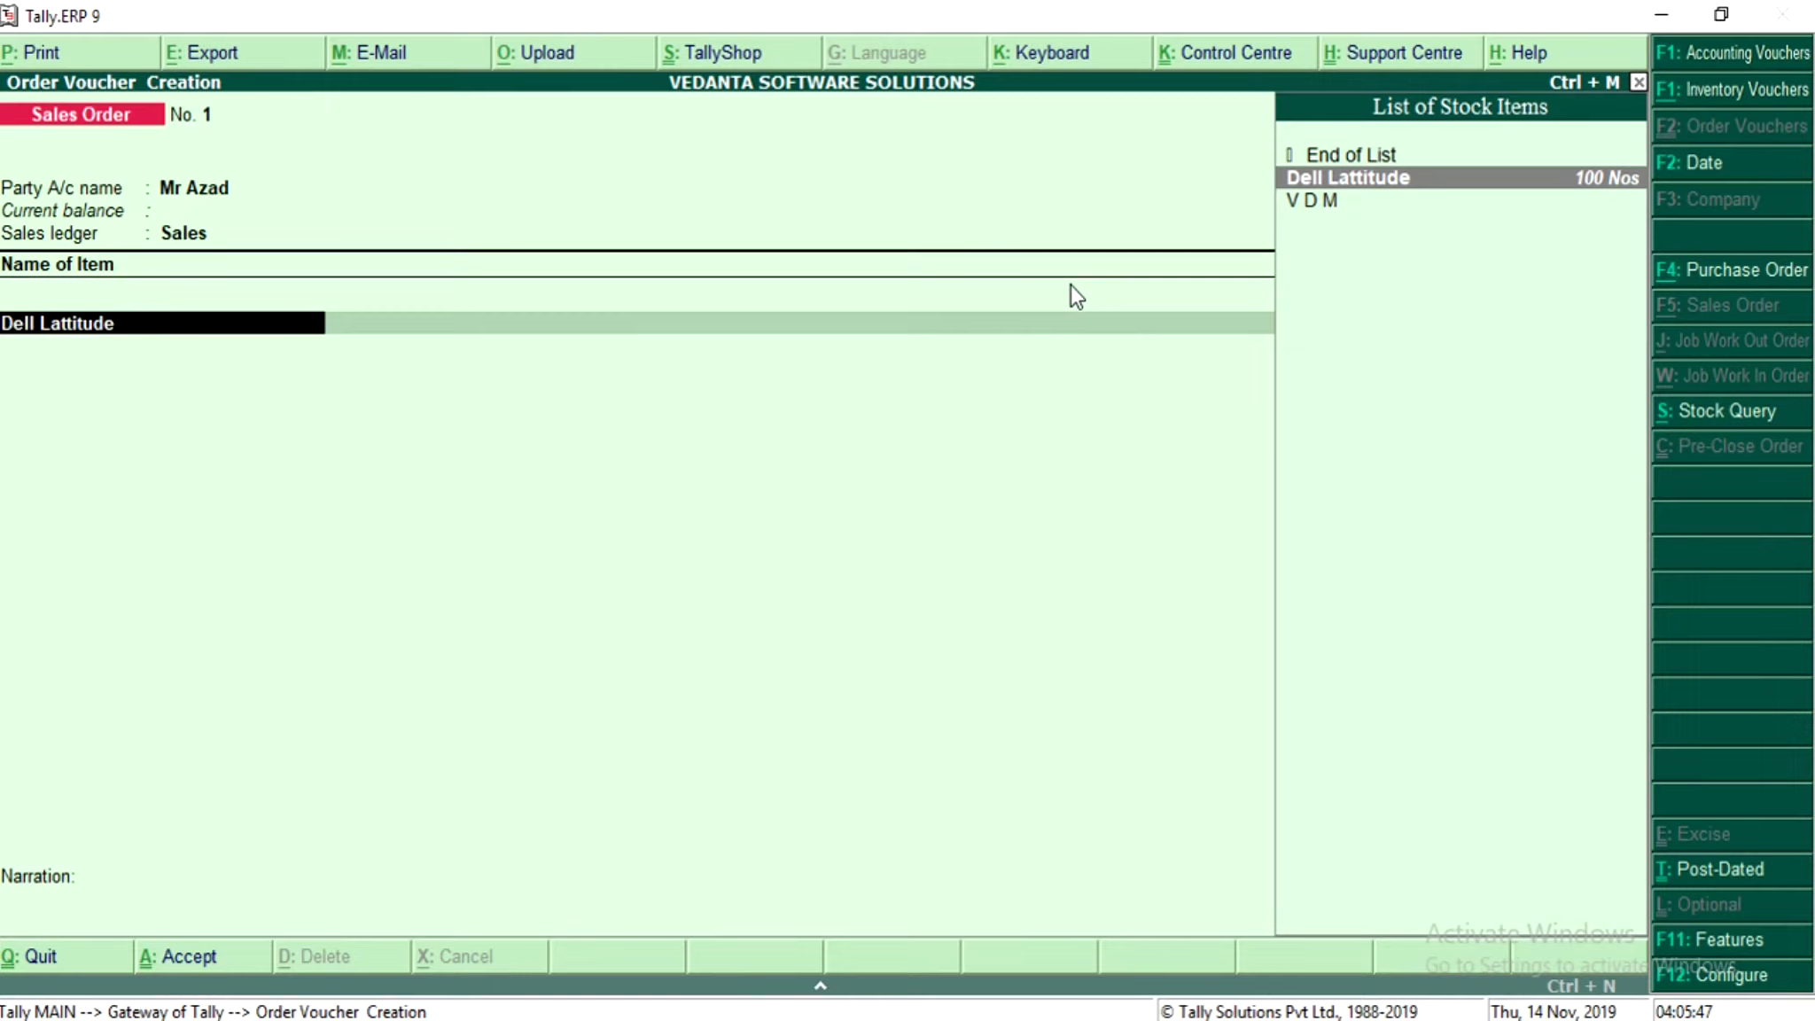
key(Return)
key(Return)
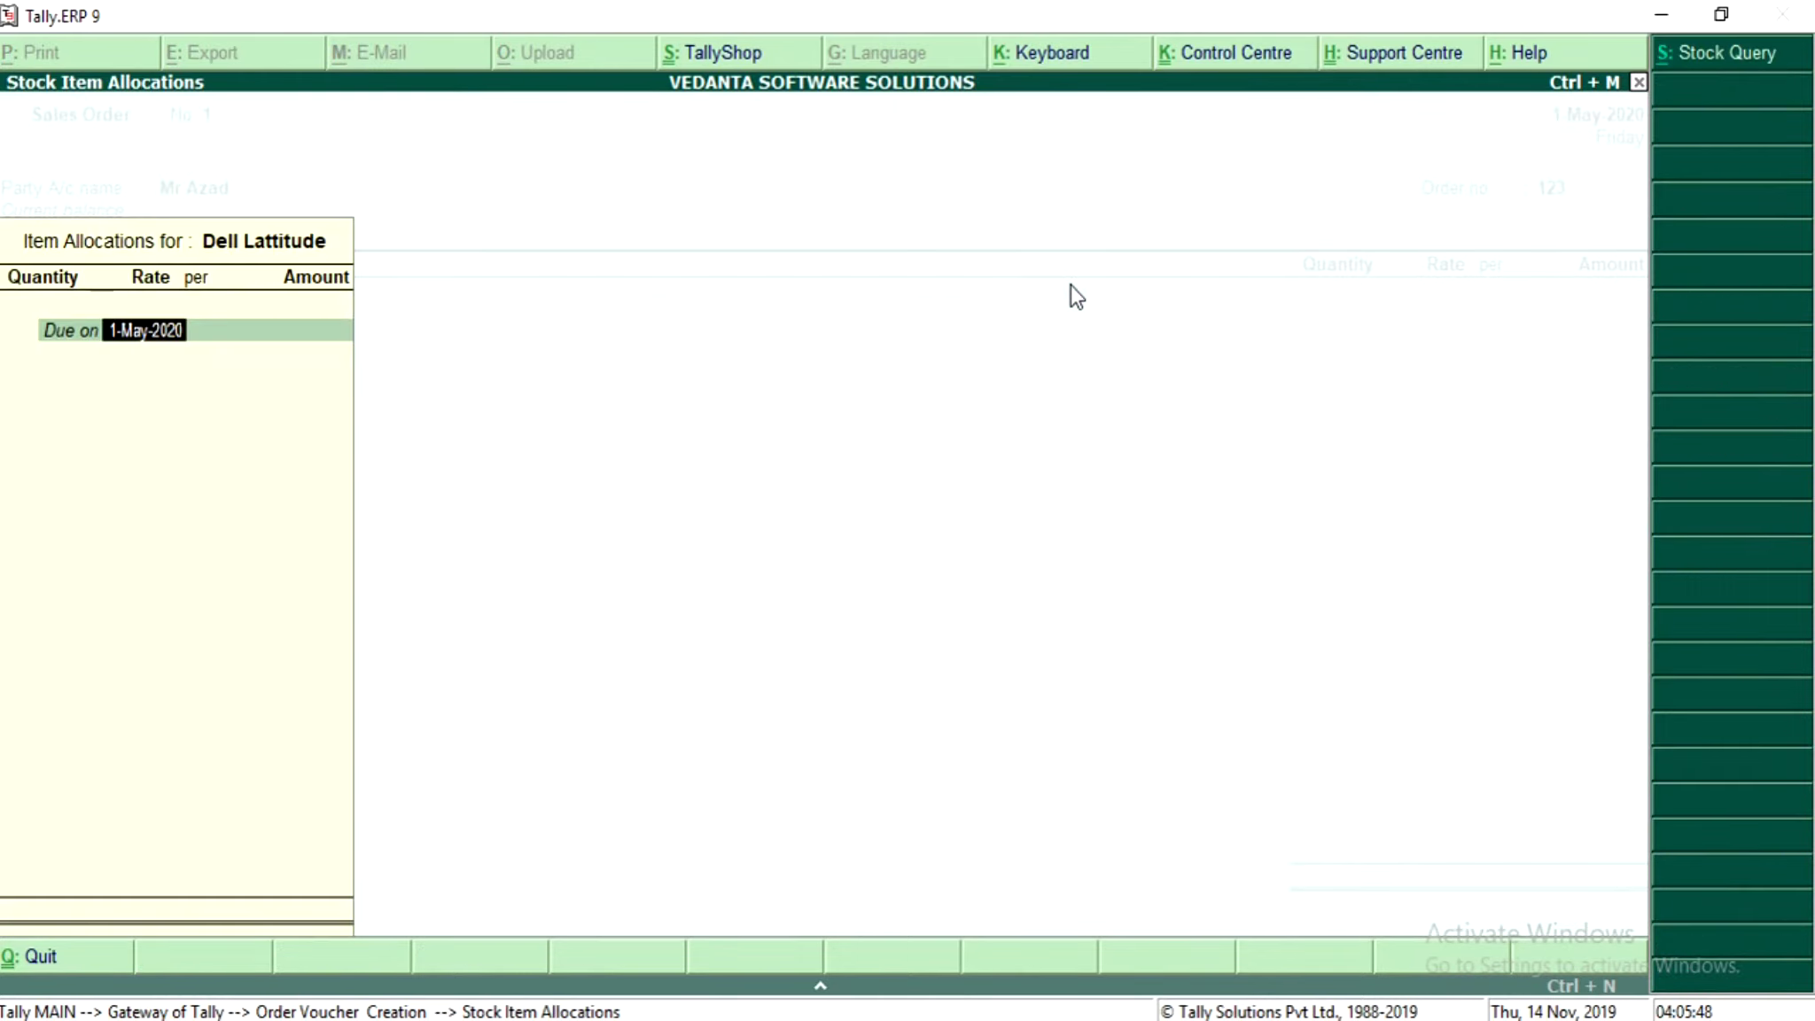
key(Return)
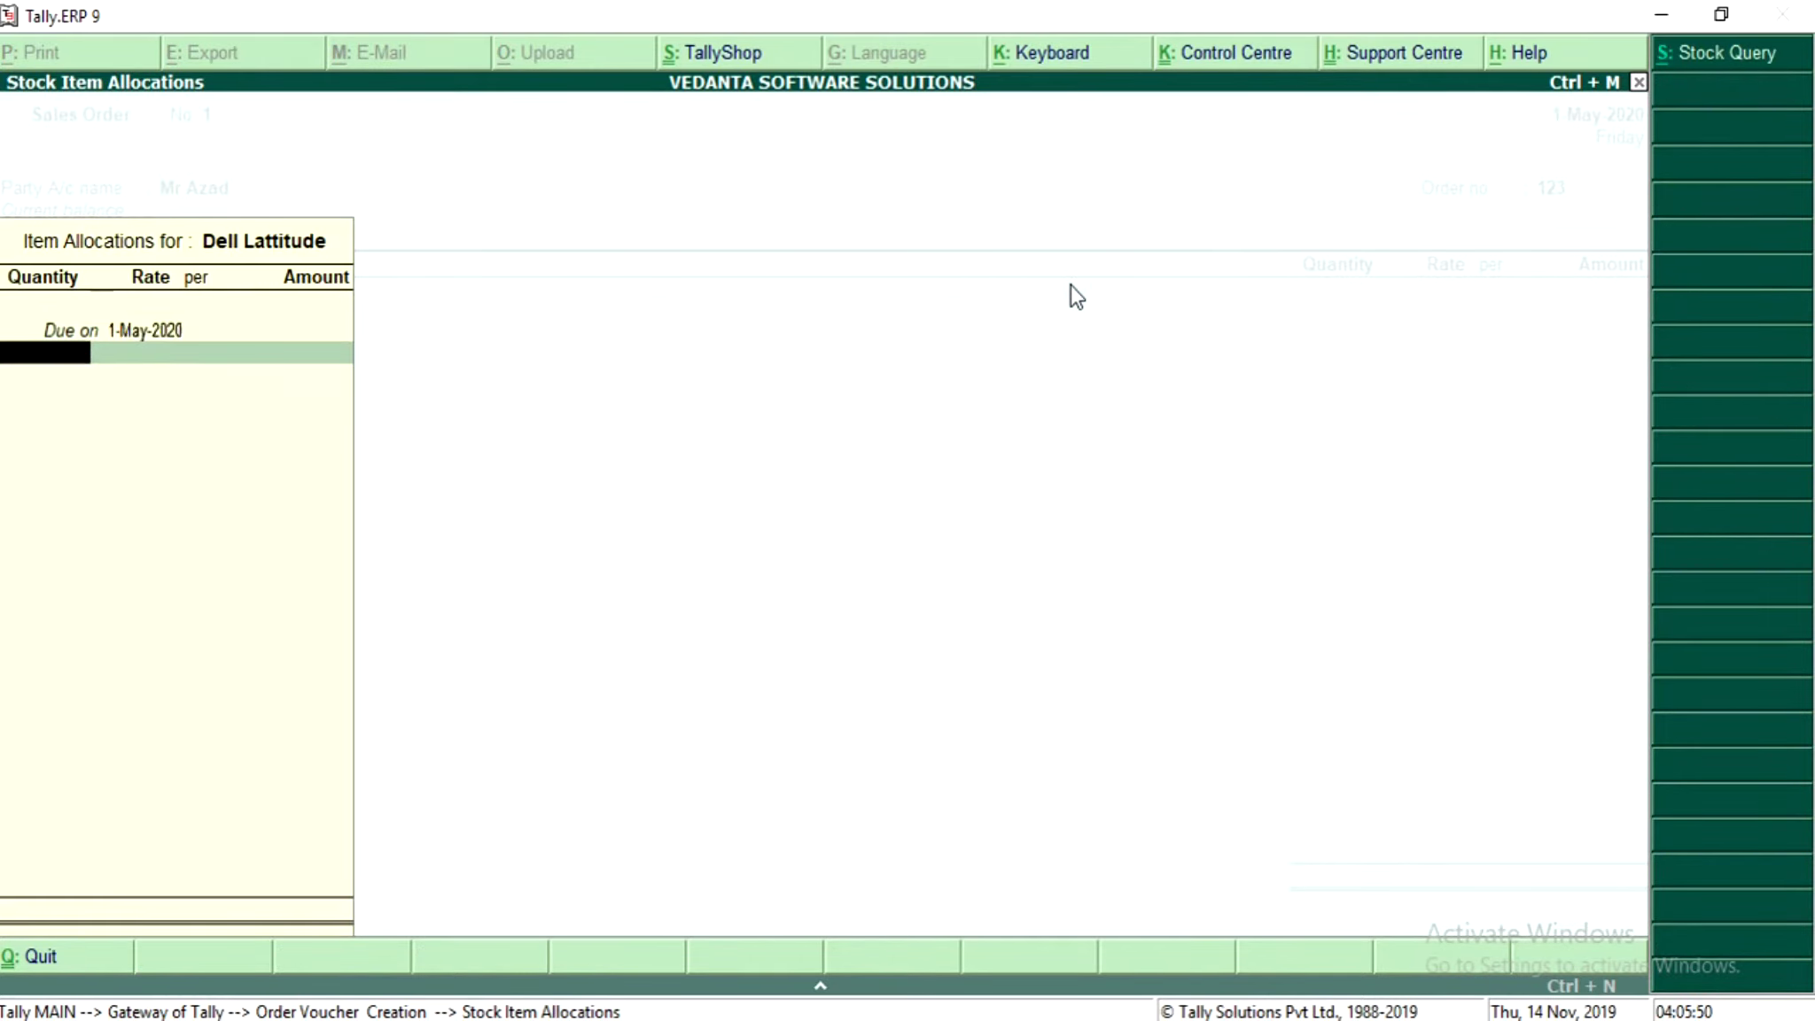
text(10)
key(Return)
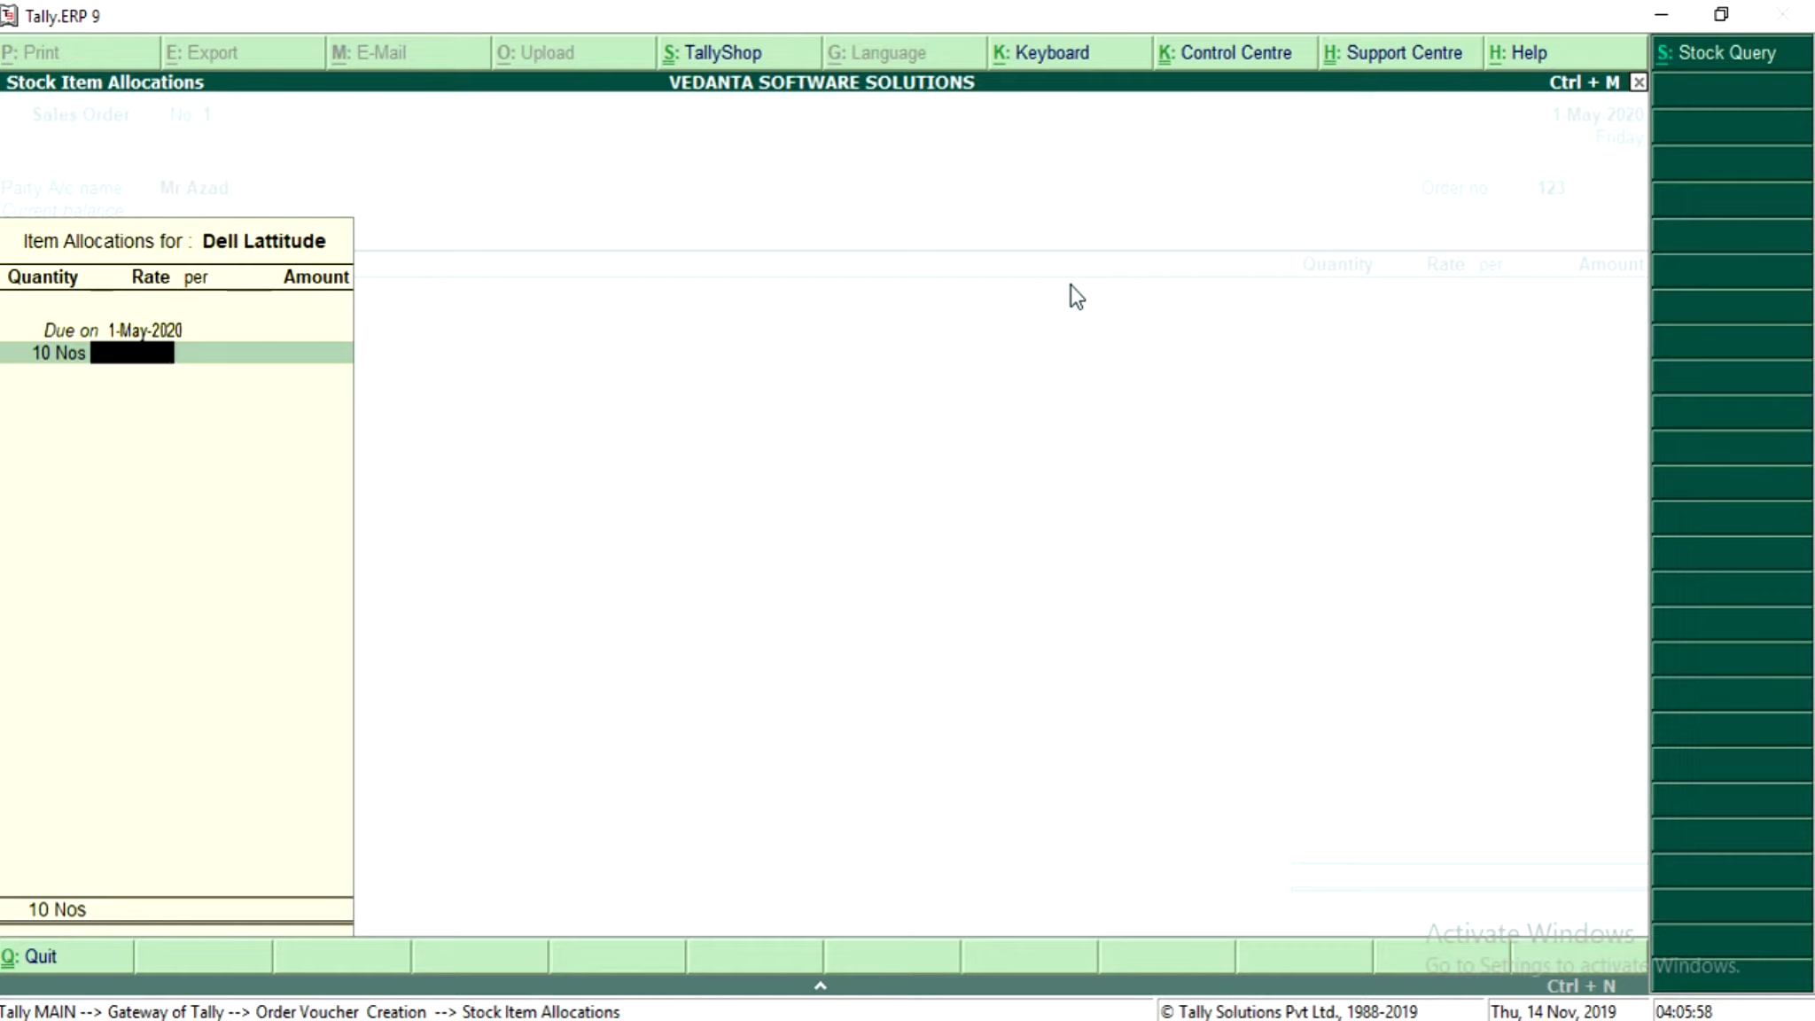
text(25,000)
key(Return)
key(Return)
key(Return)
key(Return)
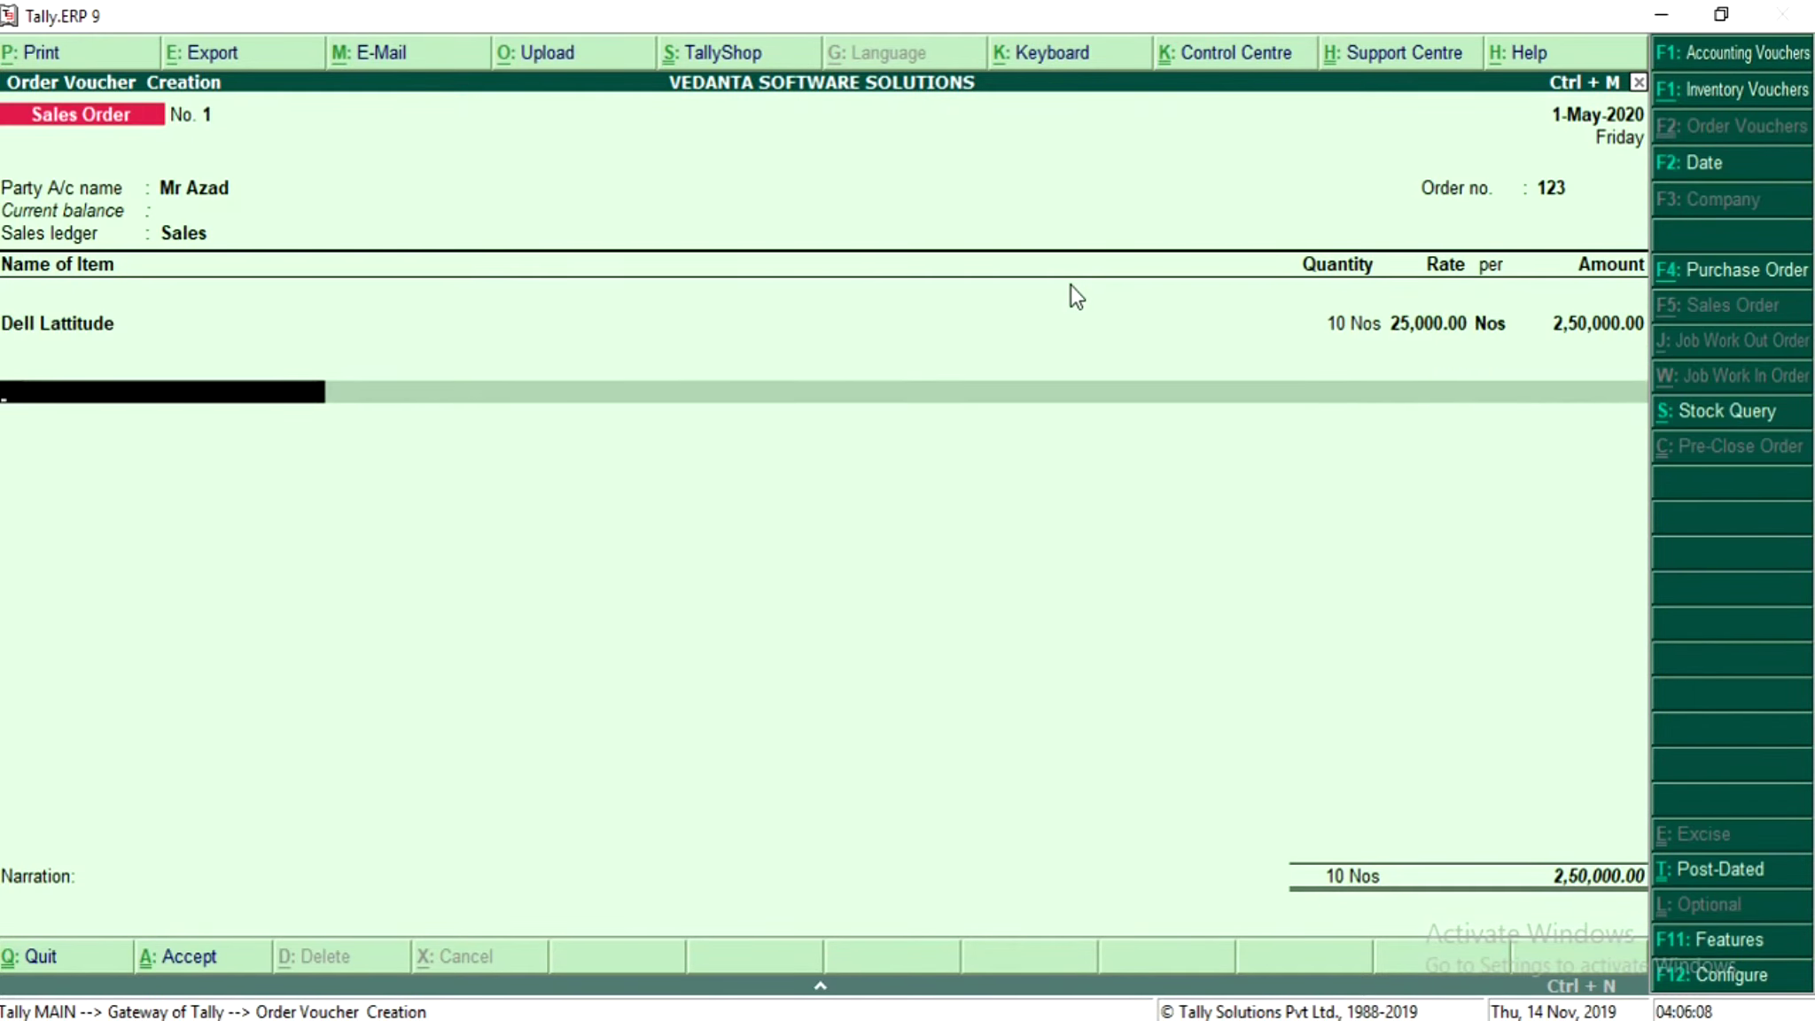
key(alt+p)
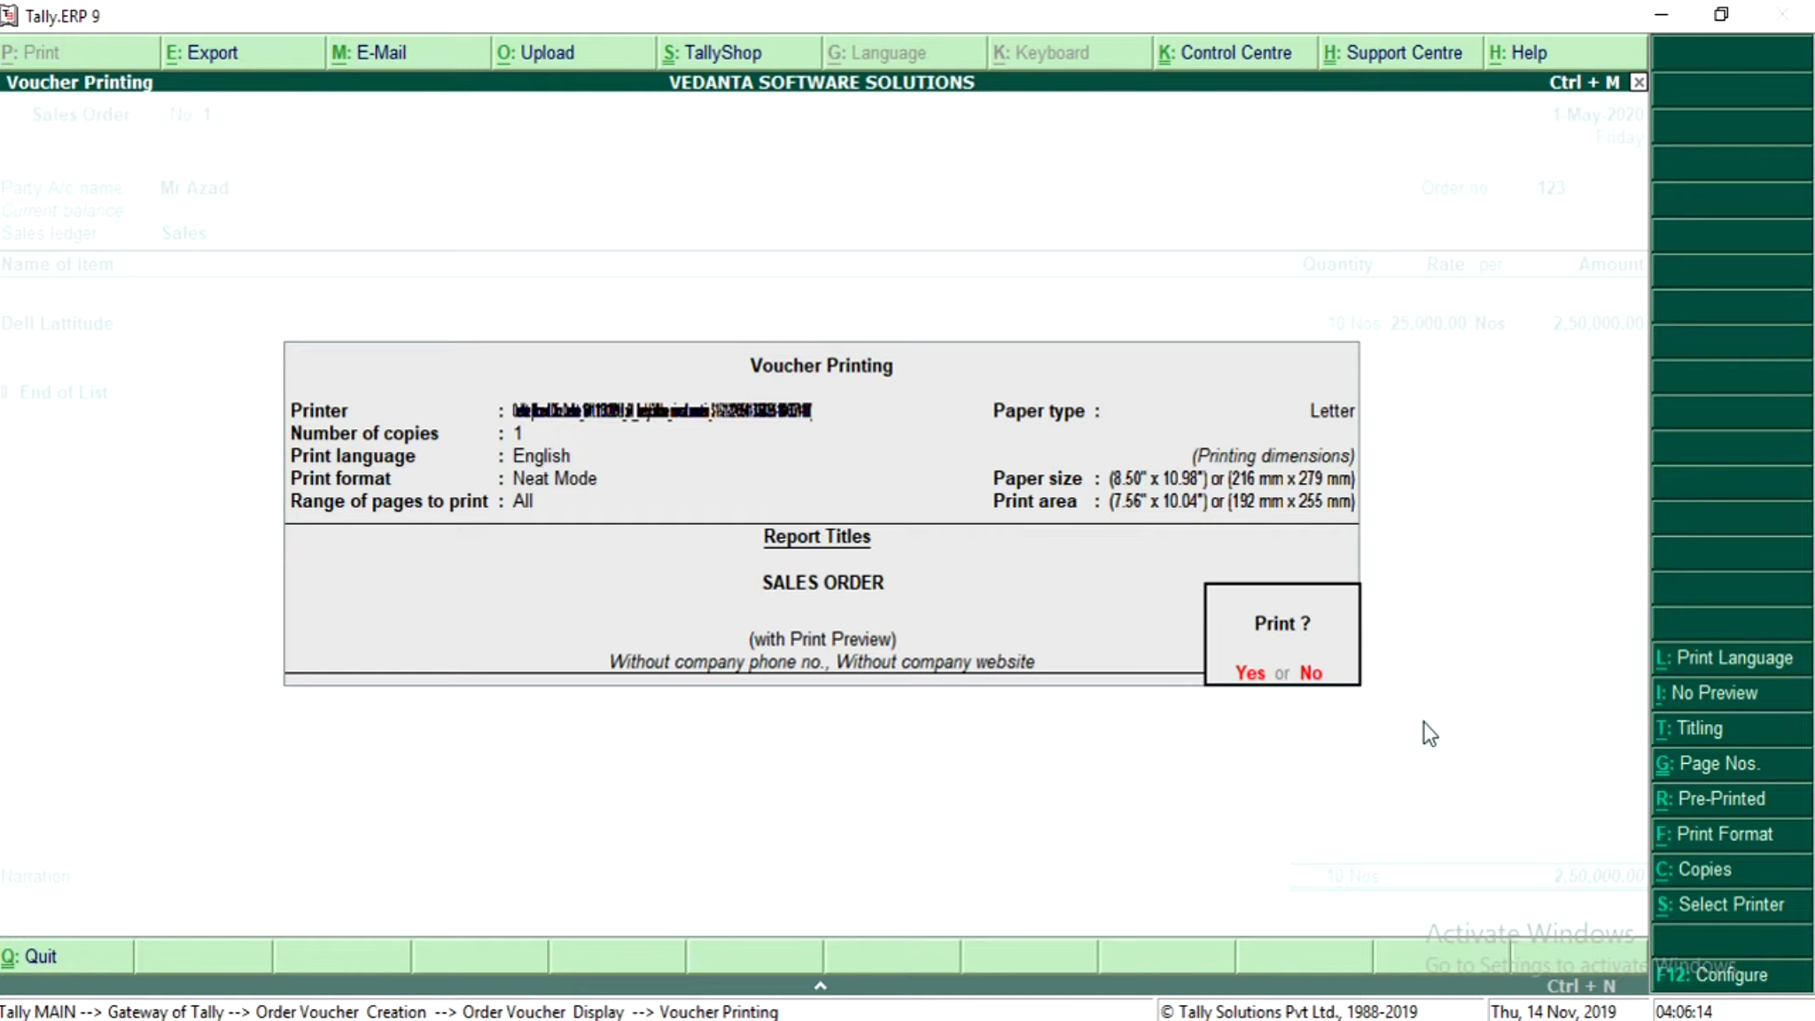
Step: Set the printout title to SALES QUOTATION and preview the order
click(1711, 734)
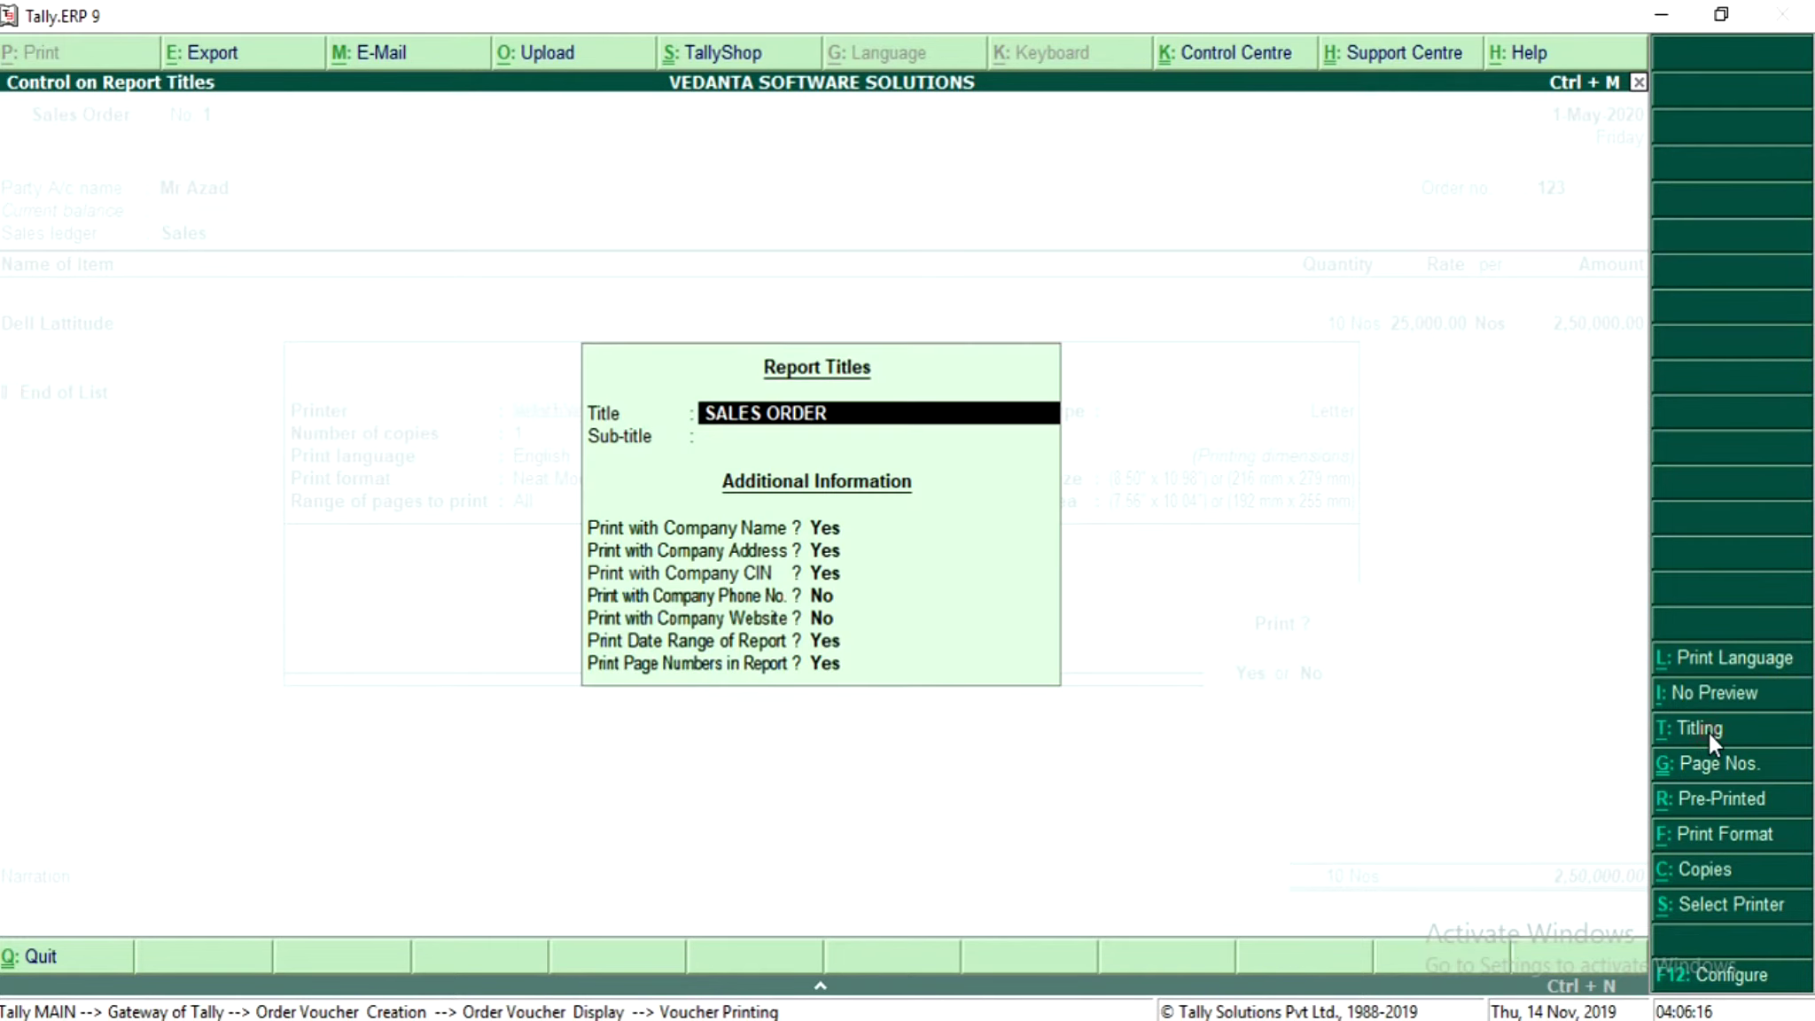
text(SALES)
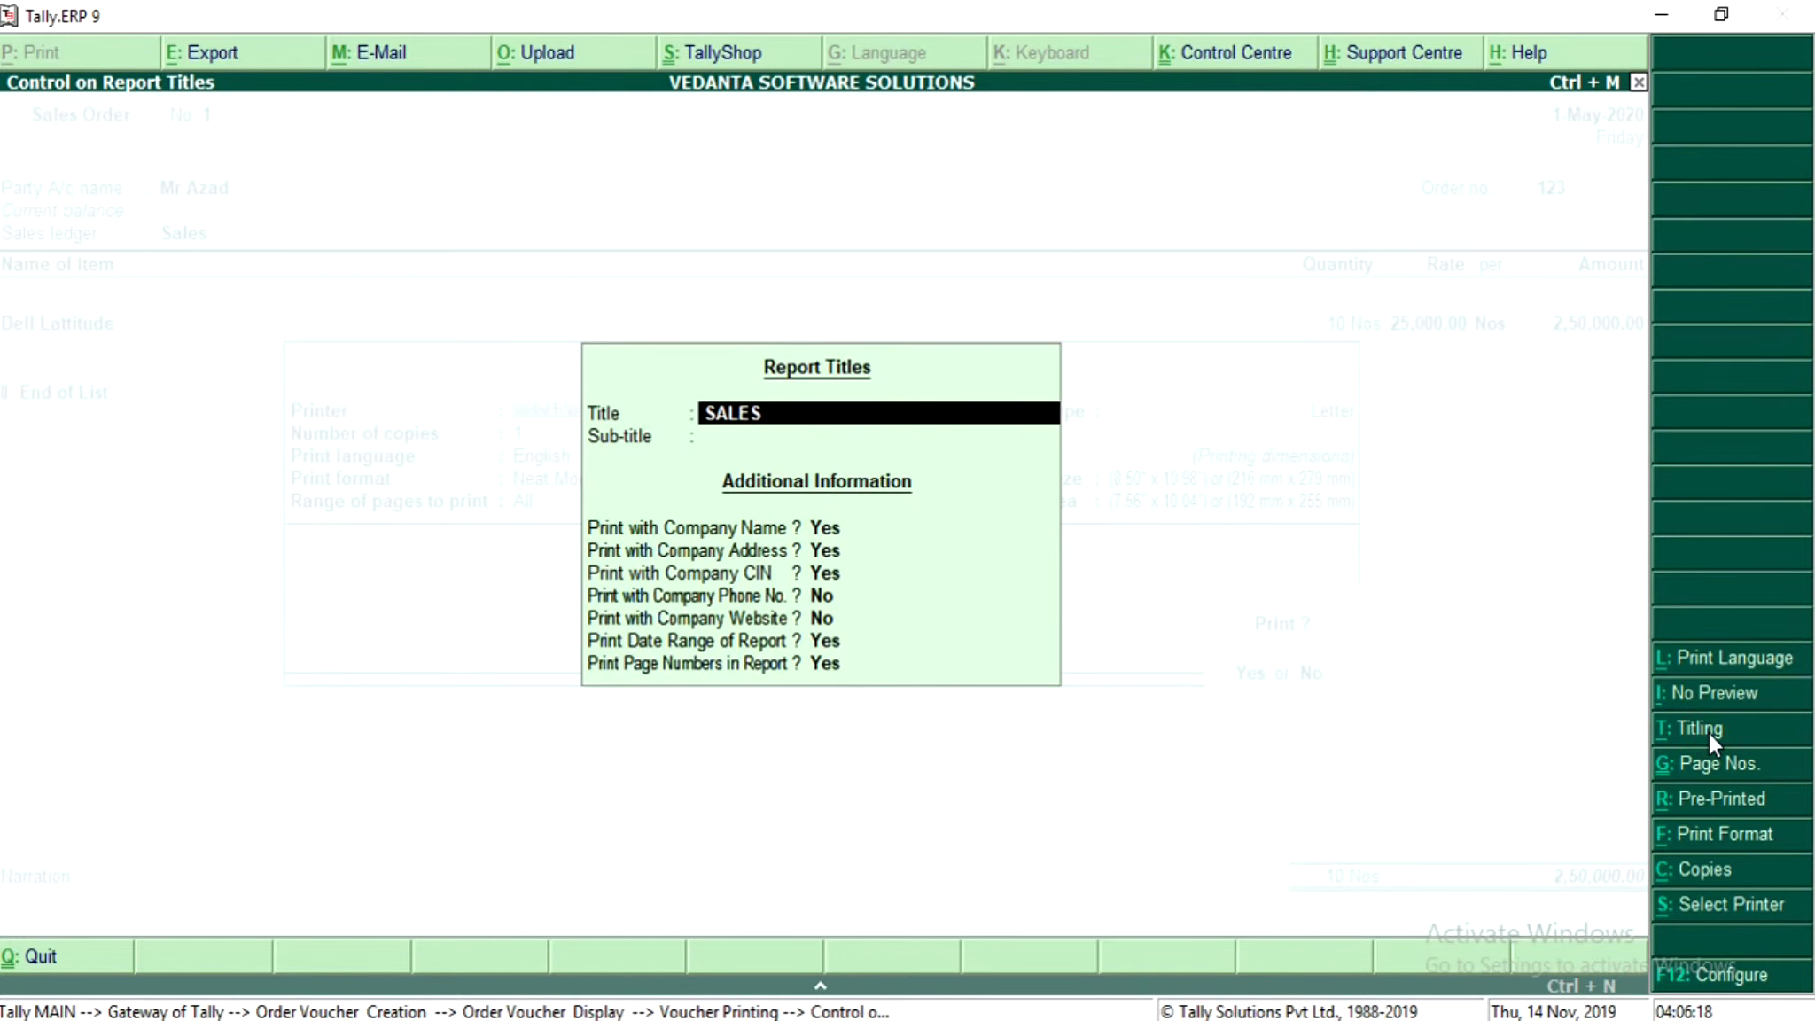
text( QUOTATION)
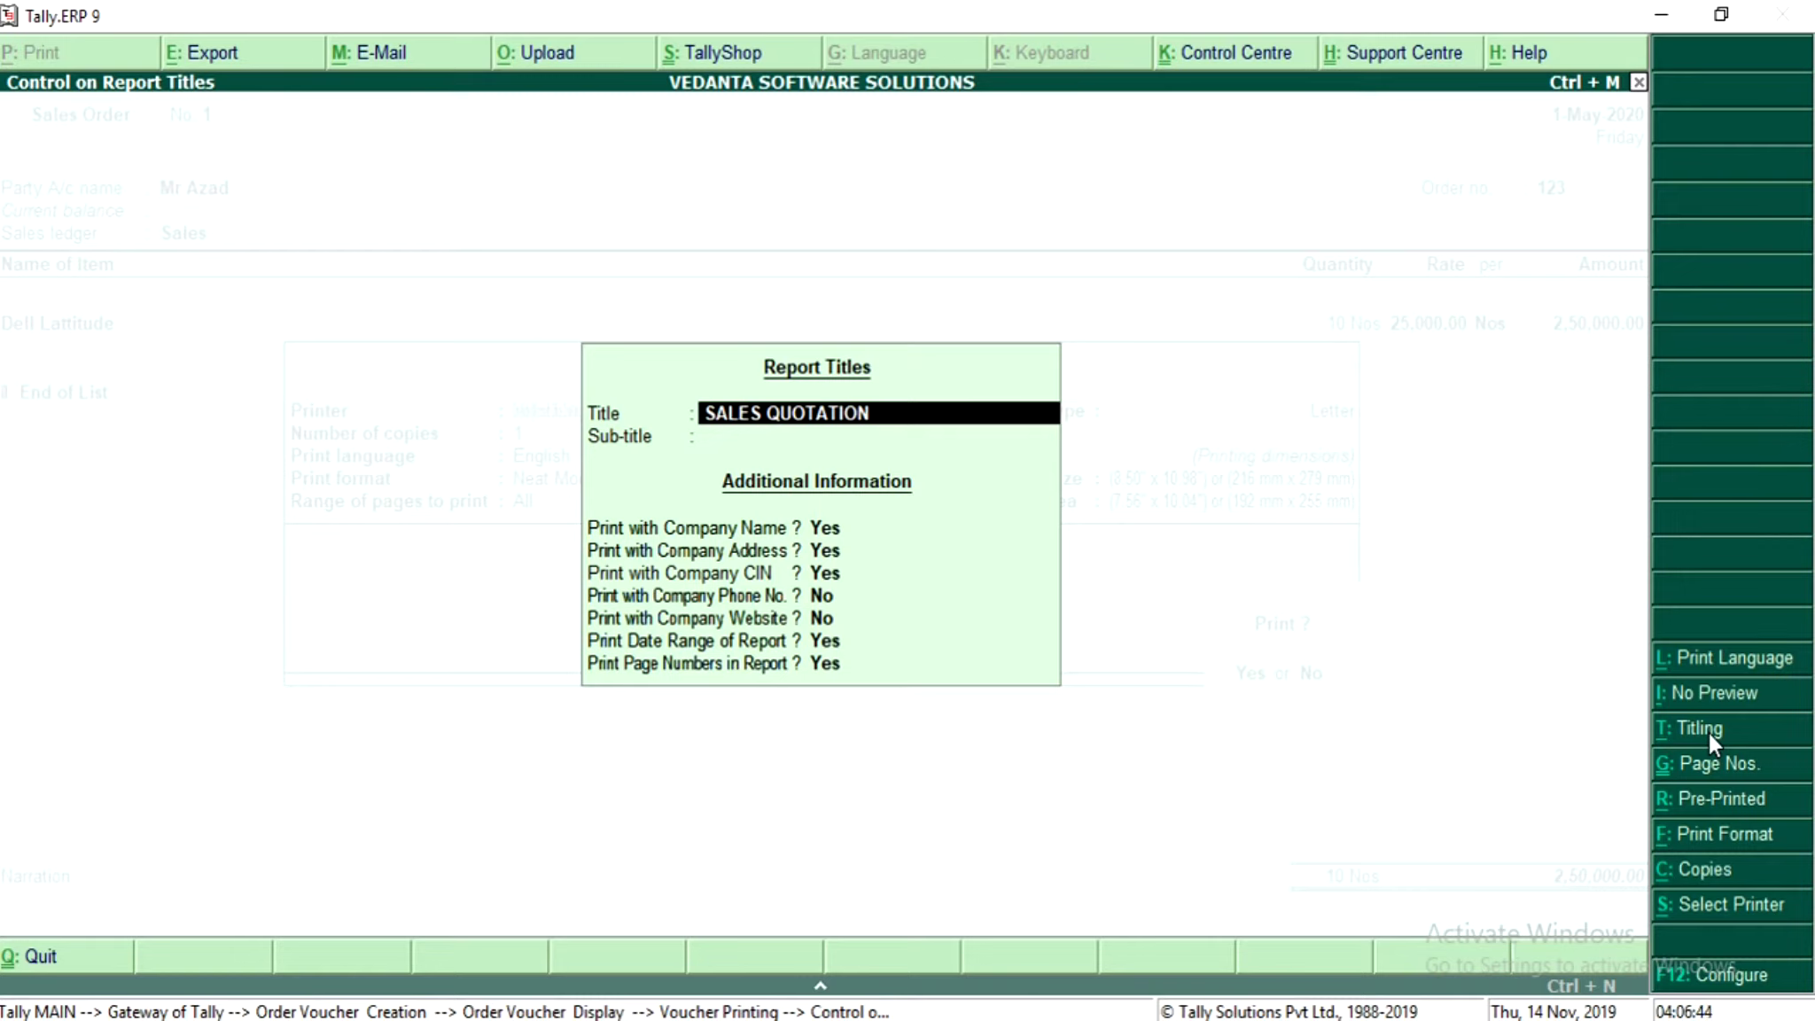
key(ctrl+a)
key(Return)
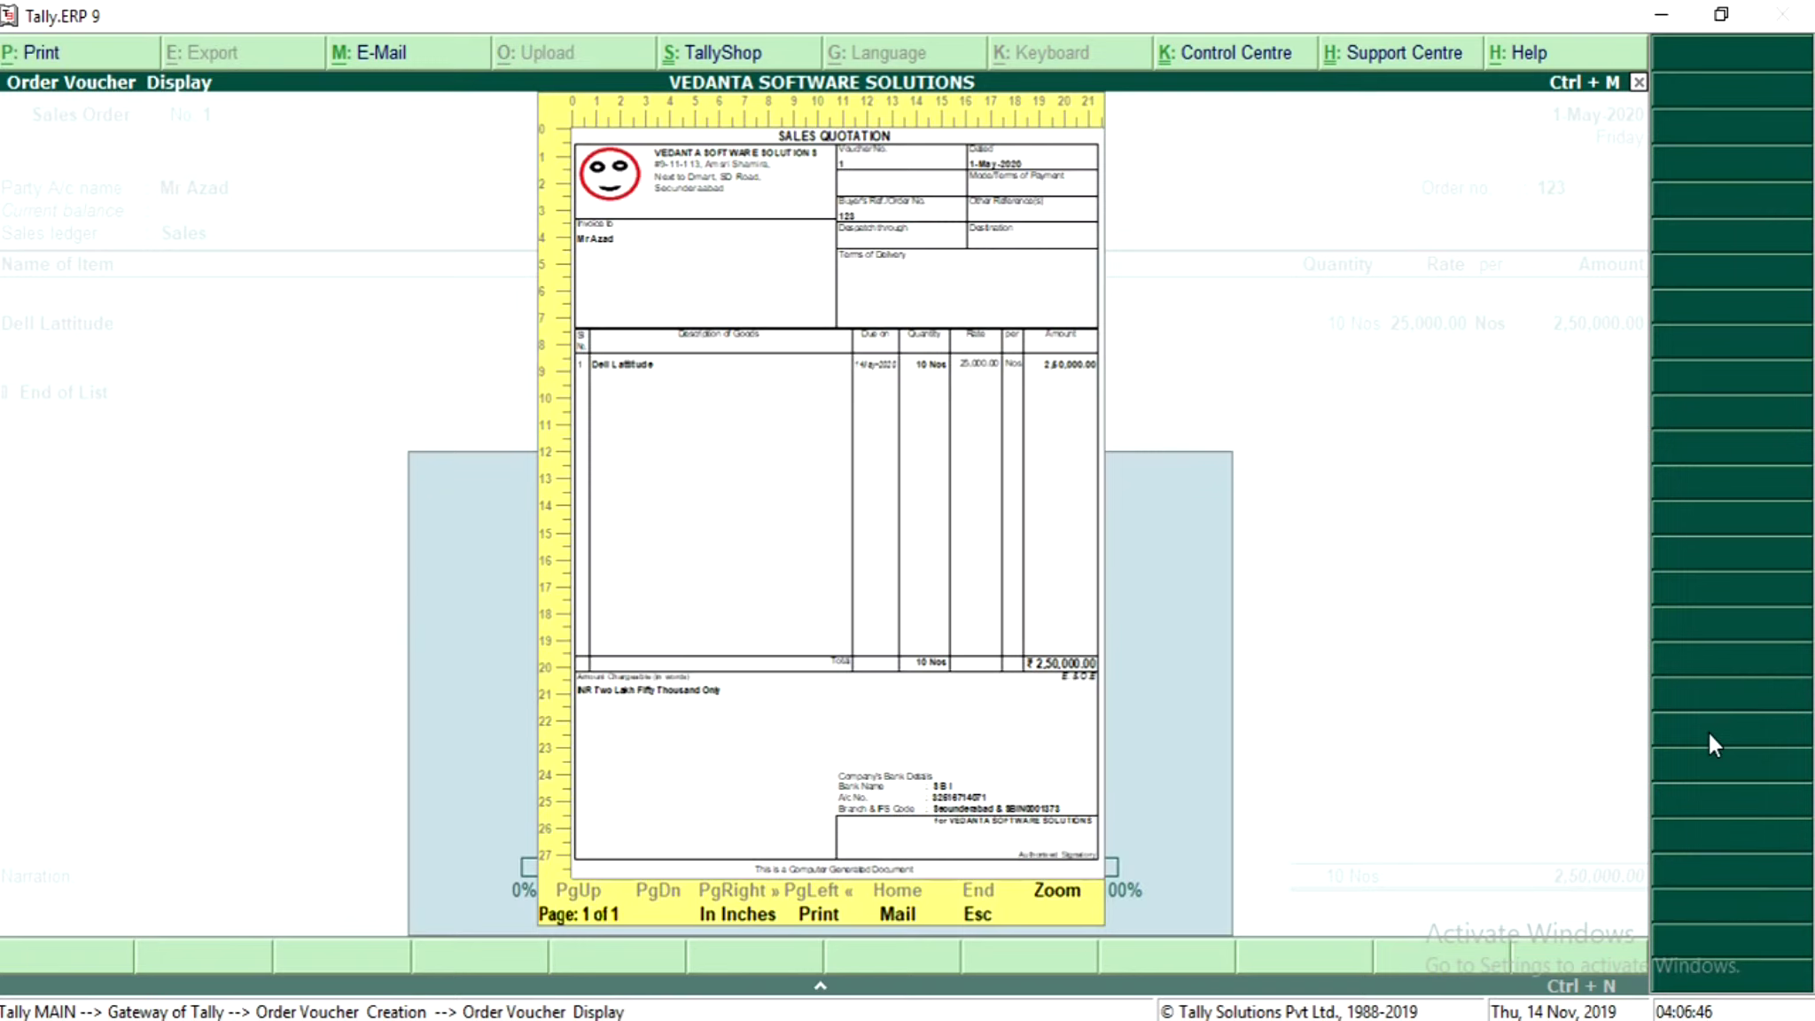
Step: Preview the sales order printout again, then reopen Voucher Printing to edit its title
key(p)
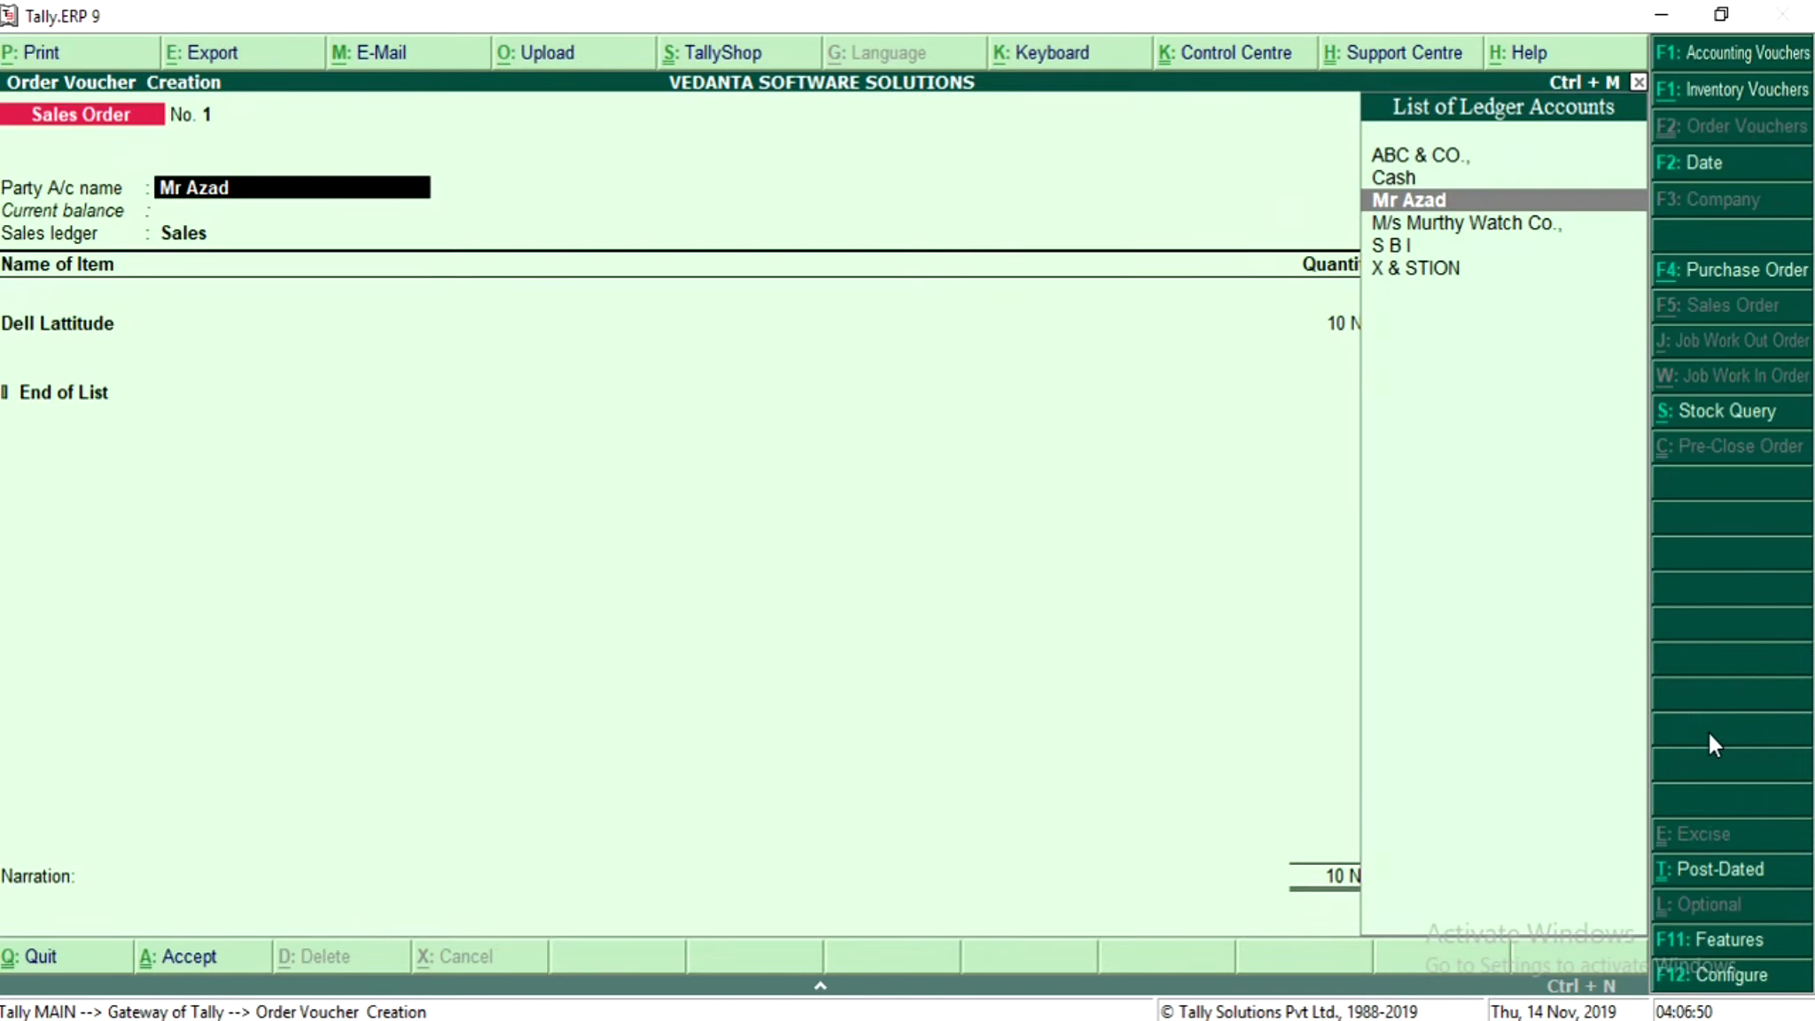
key(alt+p)
key(alt+i)
key(alt+i)
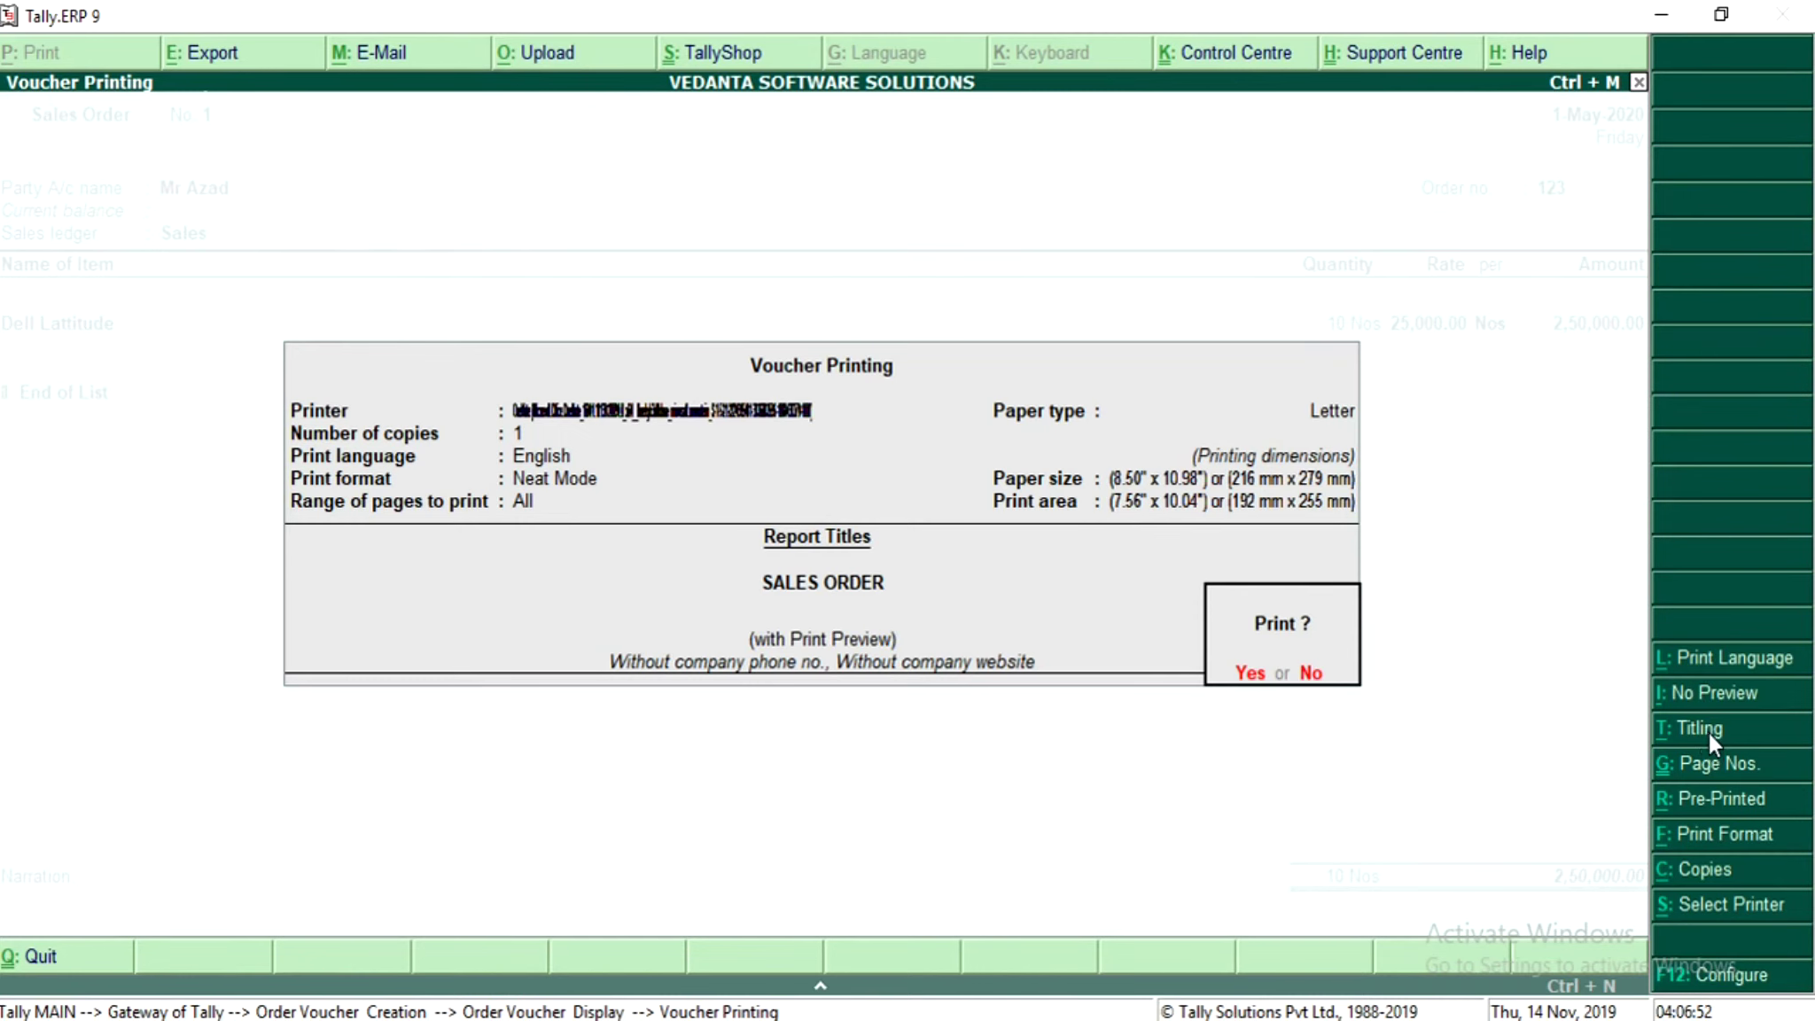
key(Return)
key(alt+z)
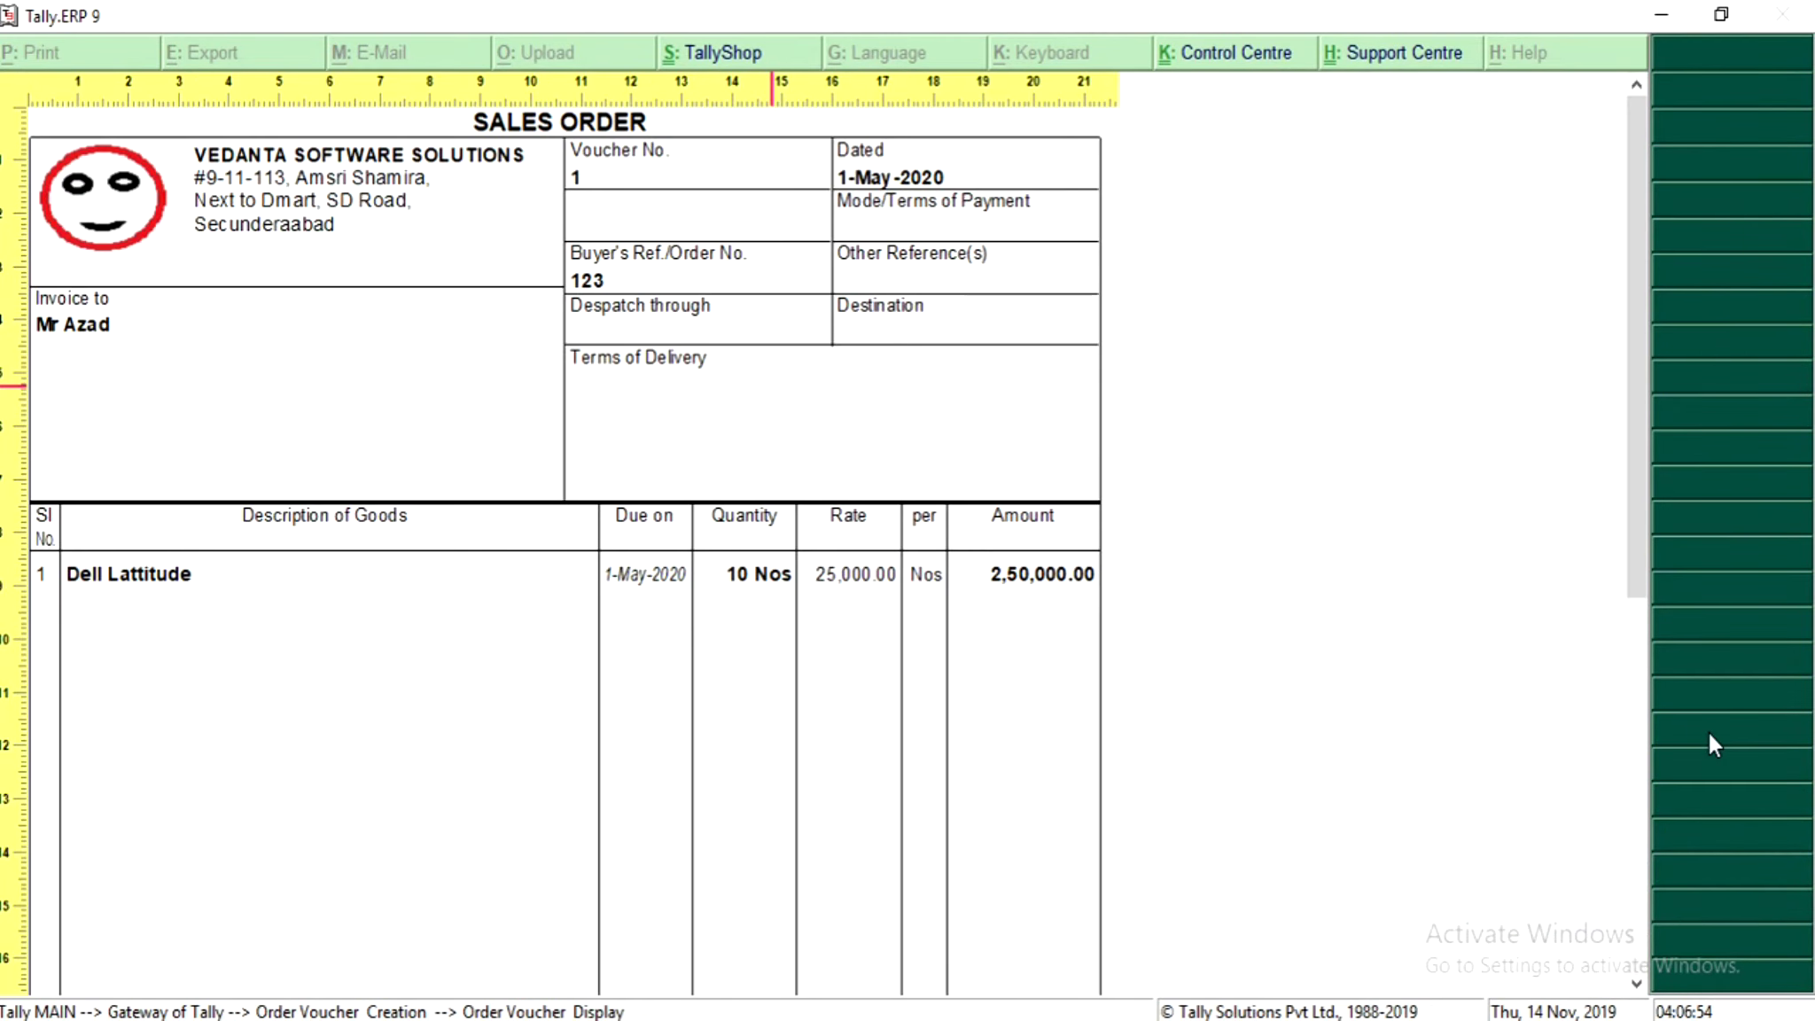
key(alt+z)
key(Escape)
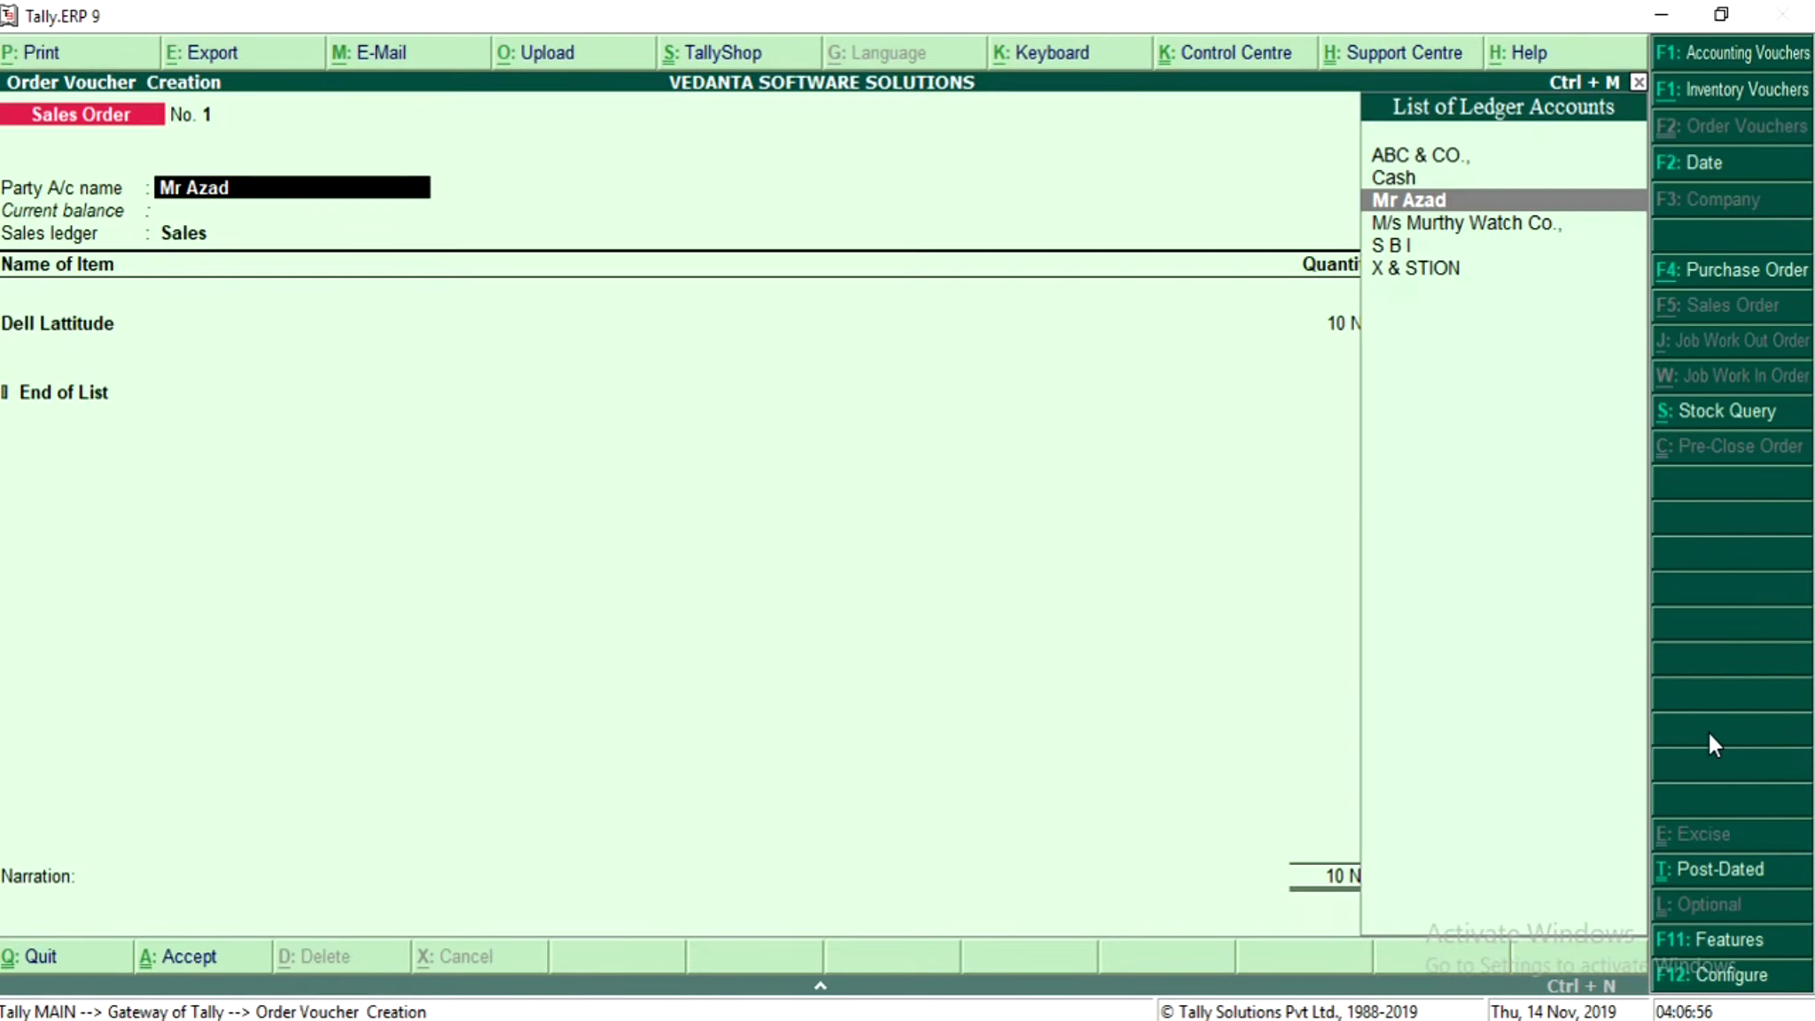
key(alt+p)
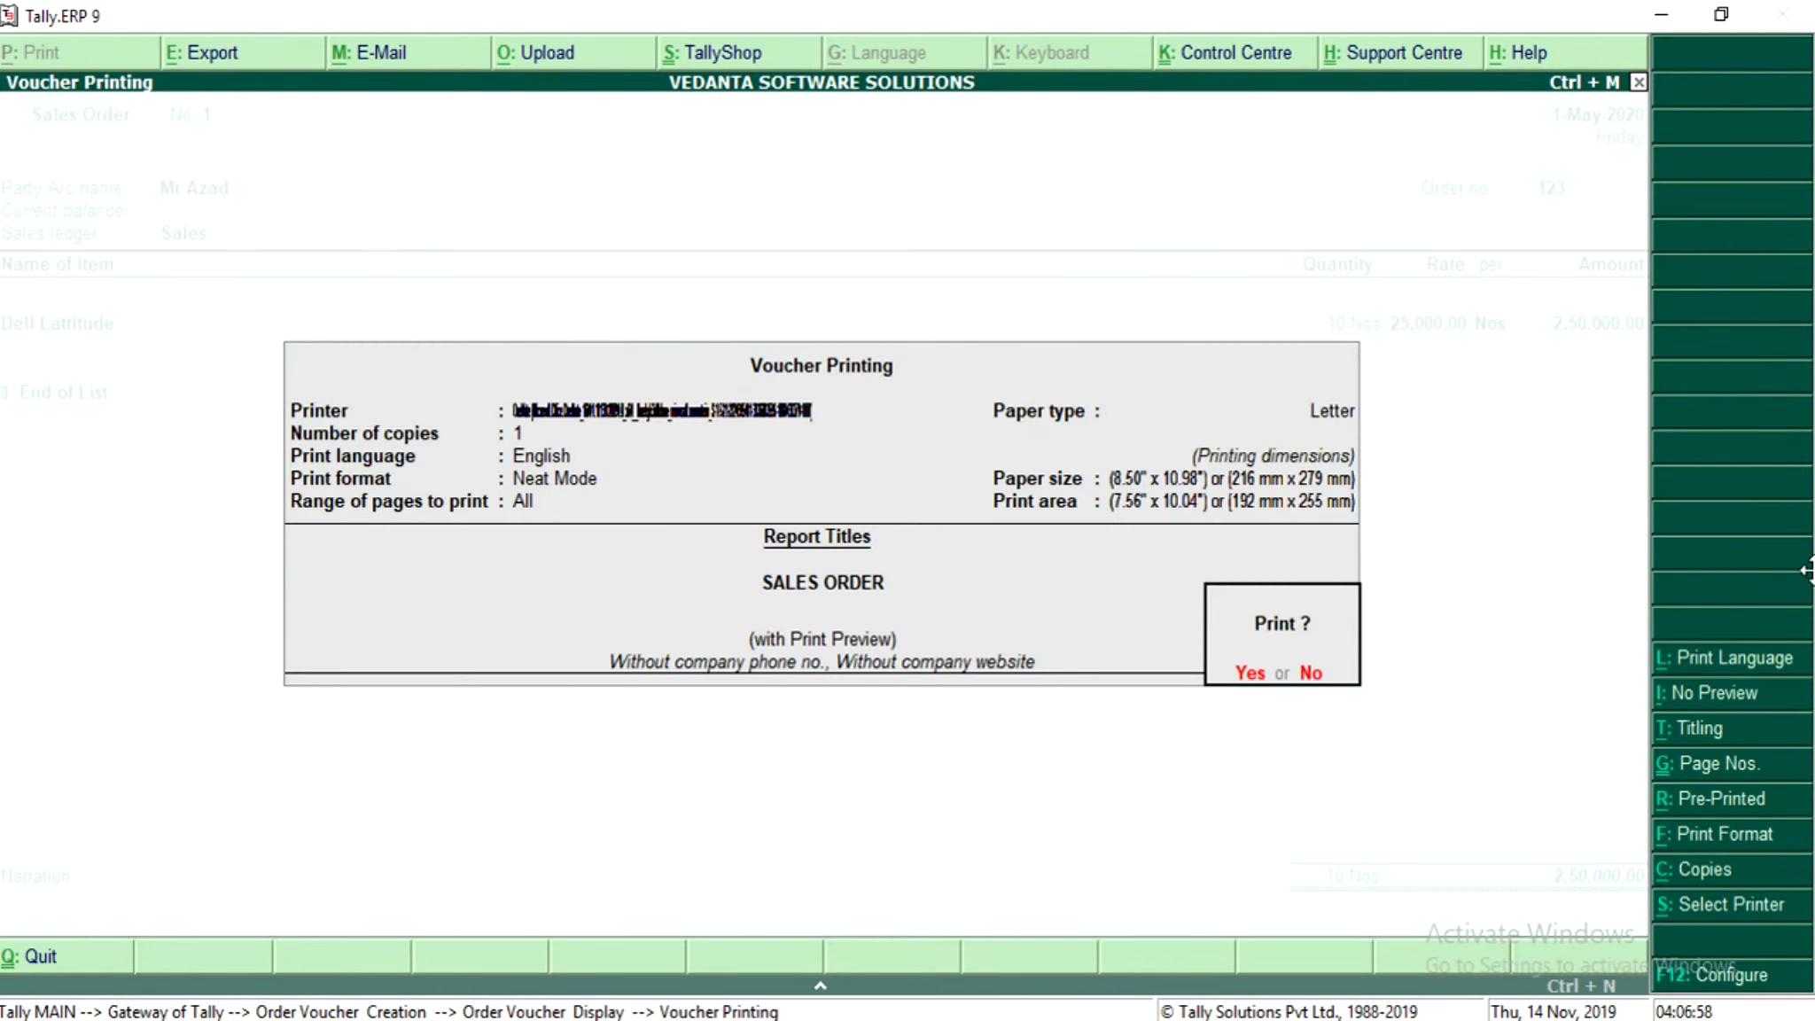
click(1695, 738)
Step: Replace the SALES ORDER title with SALES QUOTATION and preview the printout
text(SALES QUOTATO)
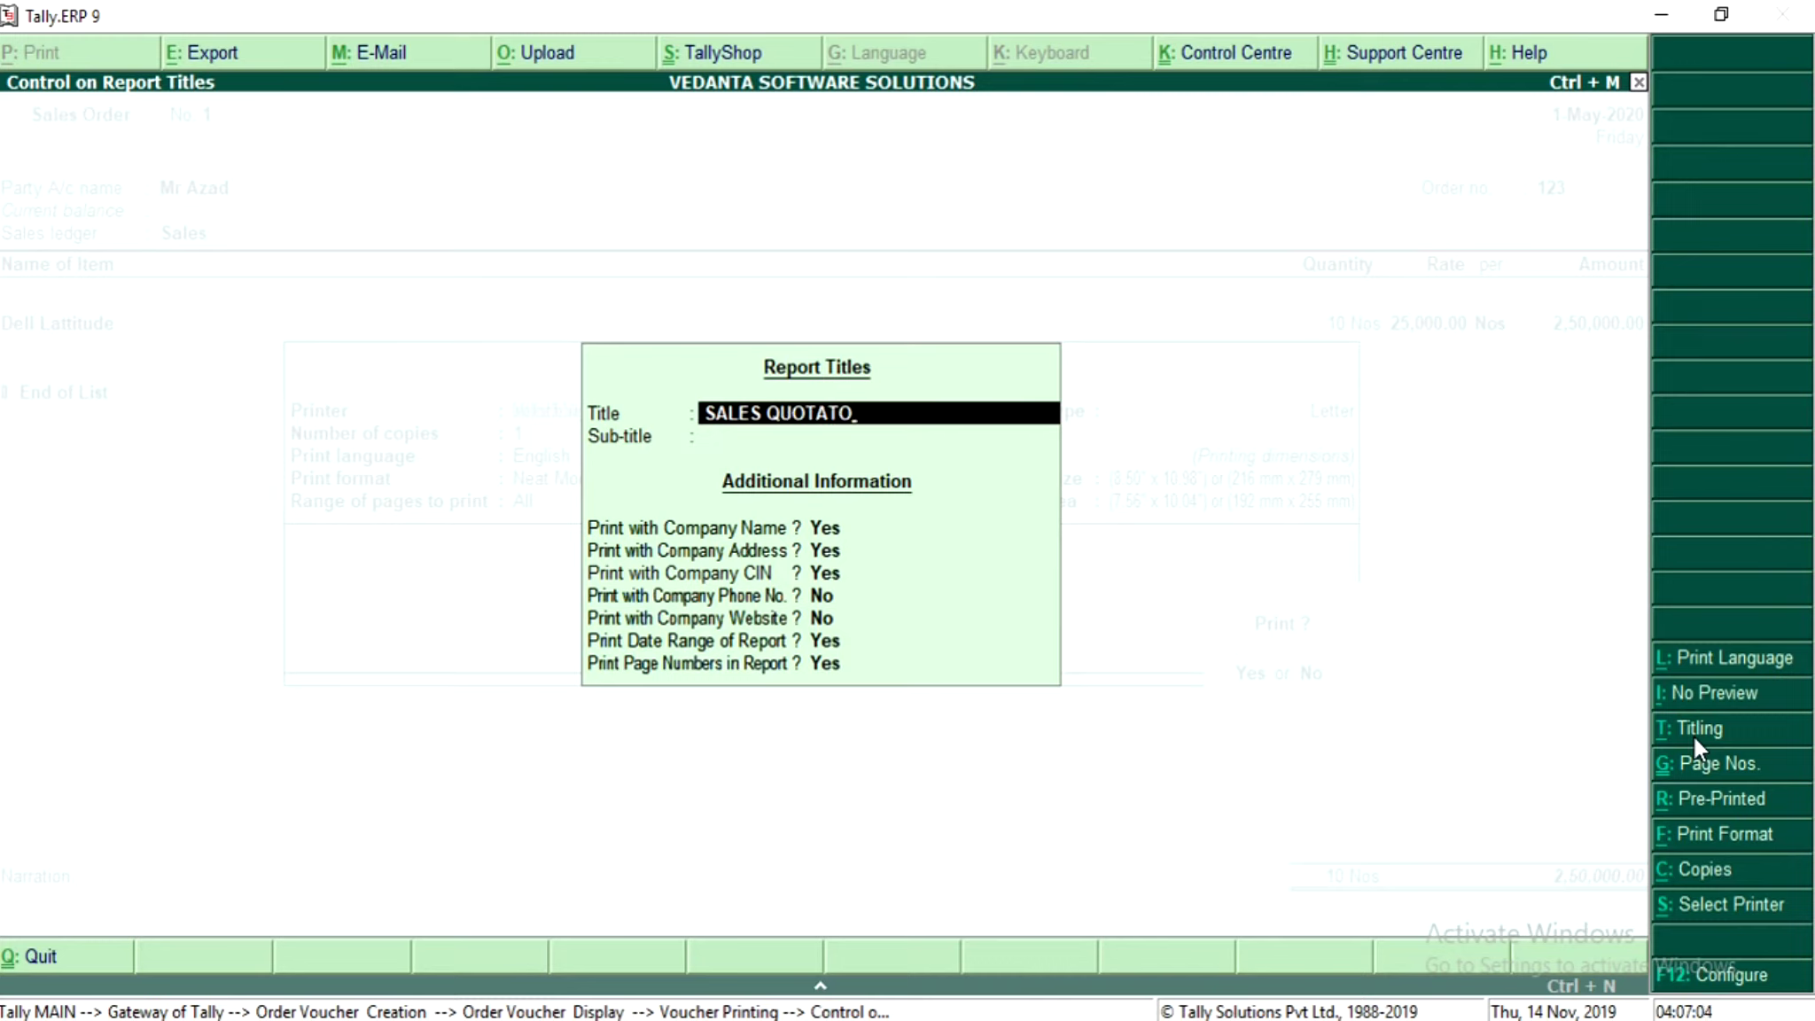
key(BackSpace)
key(BackSpace)
text(TION)
key(Return)
key(ctrl+a)
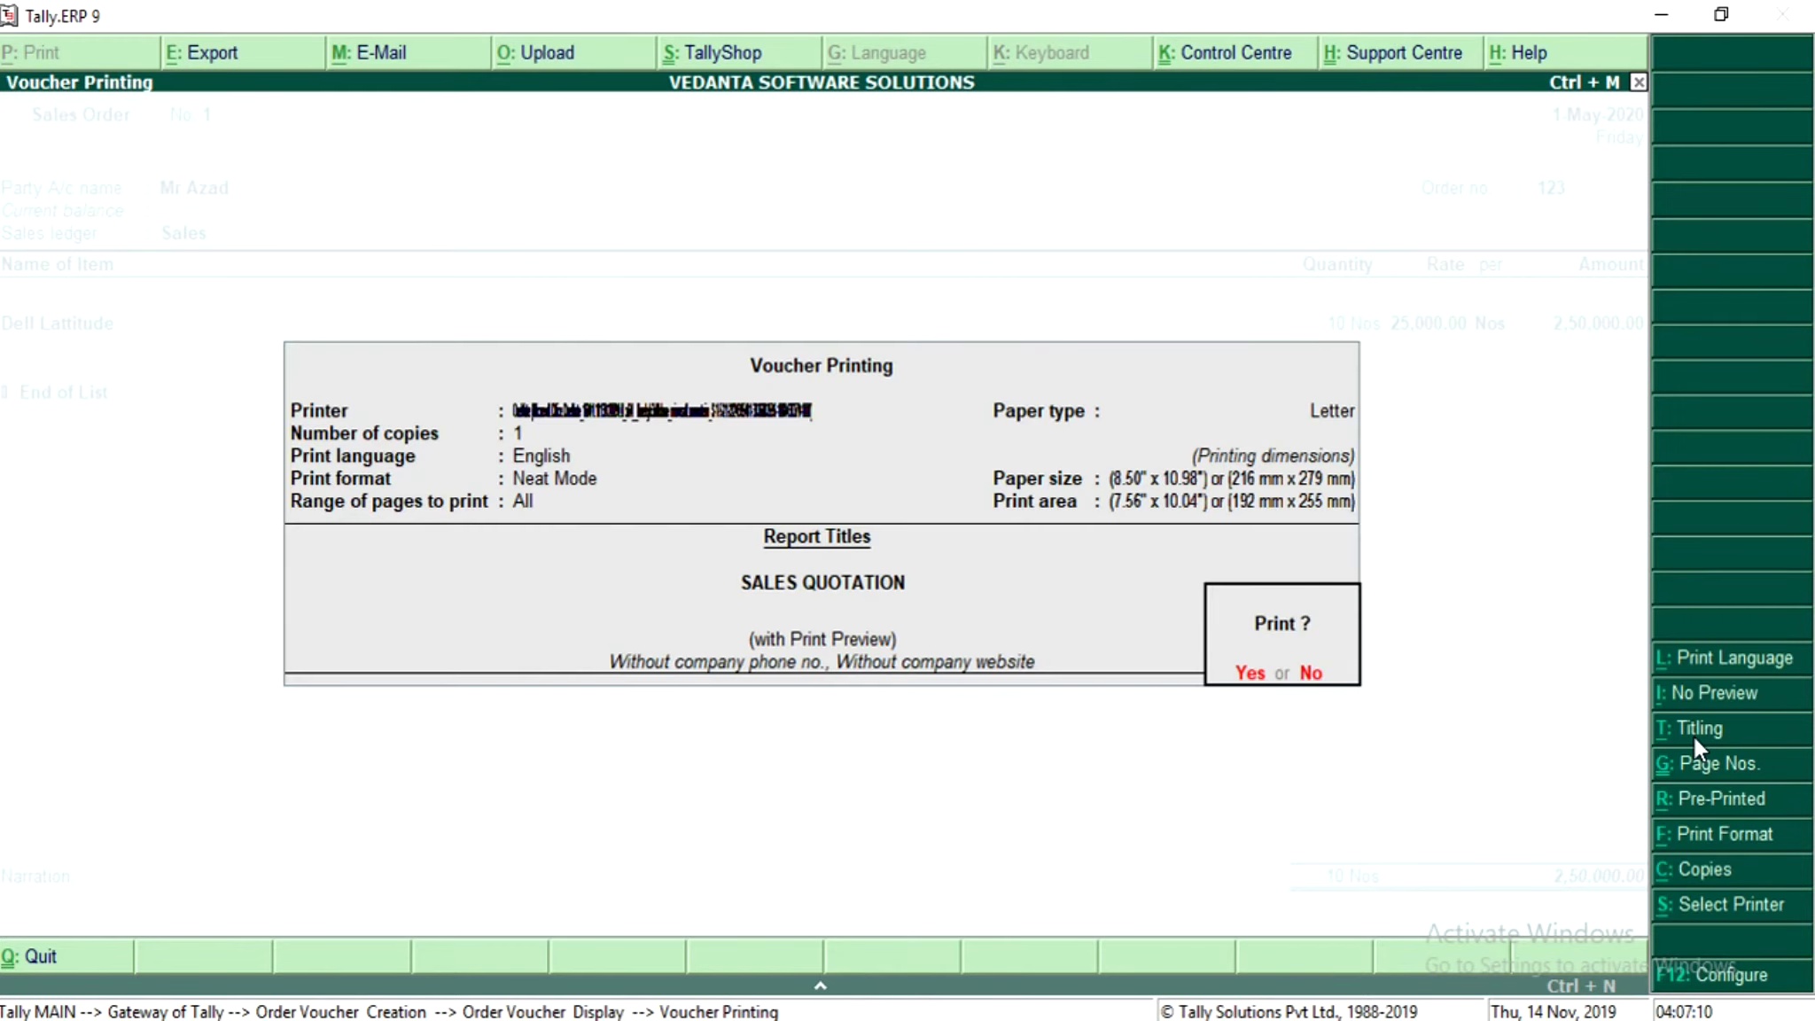
key(Return)
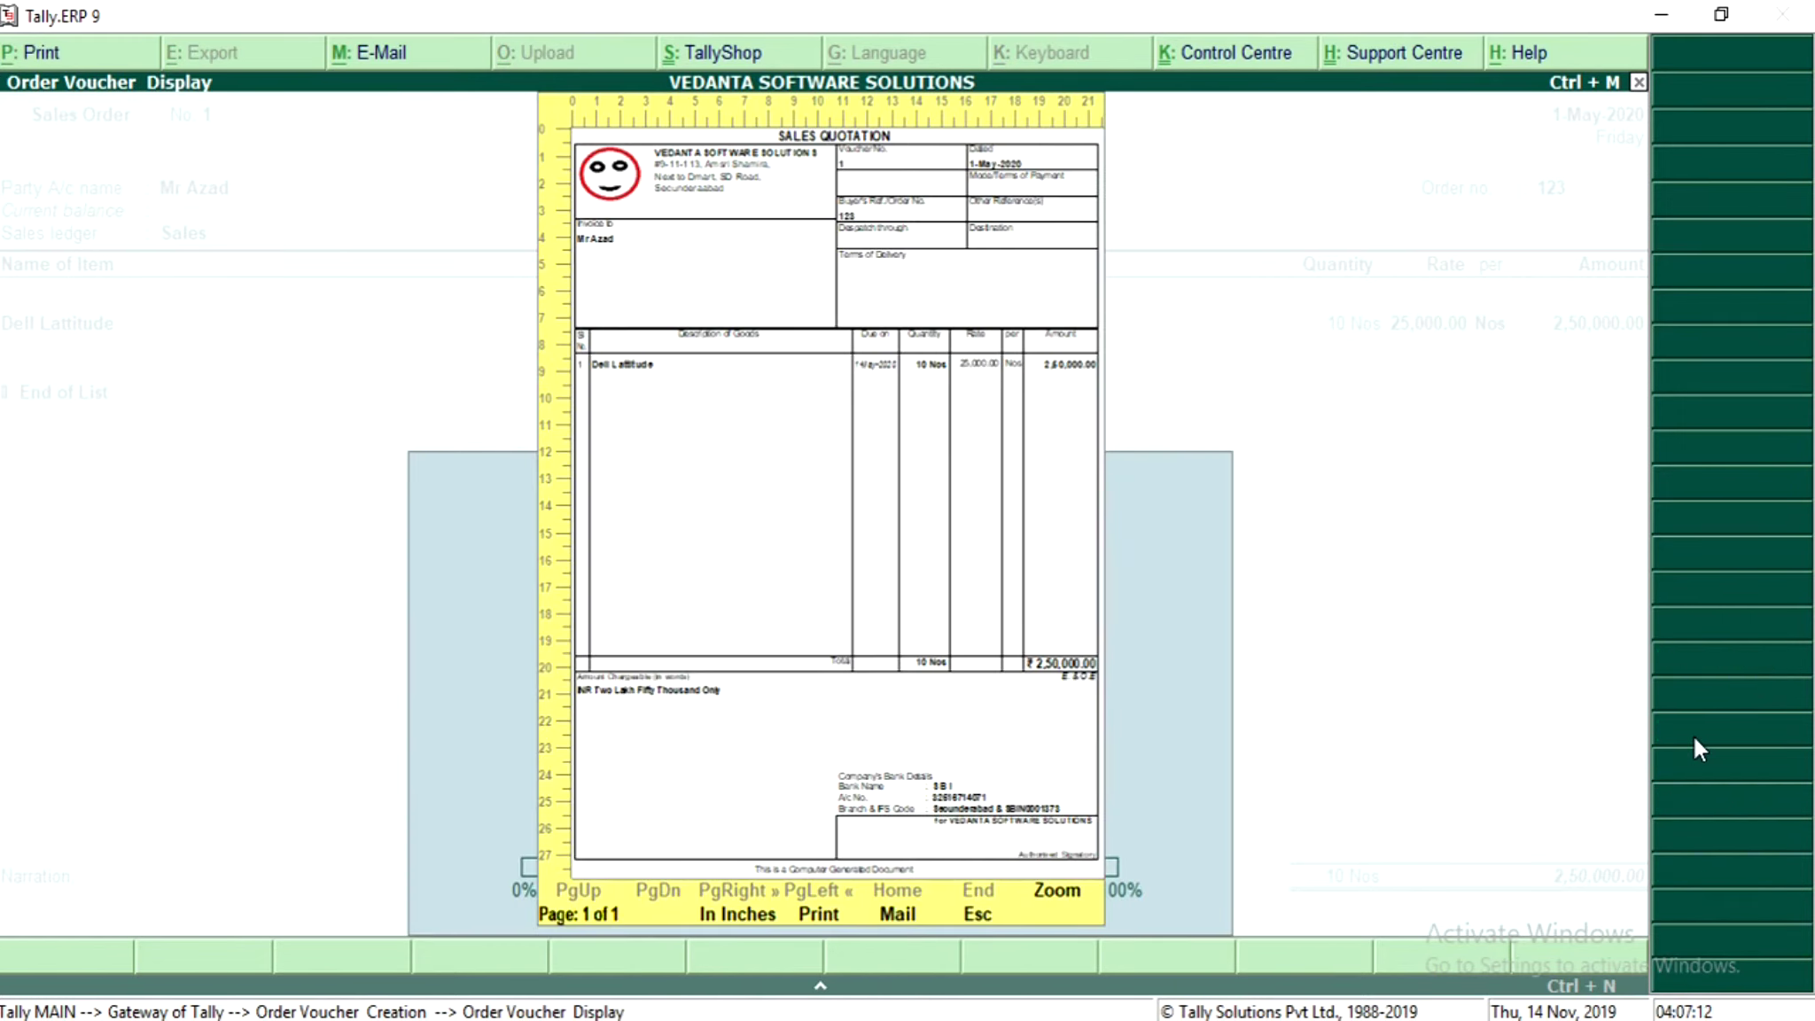
Step: Zoom the SALES QUOTATION preview, then close it to return to the order
key(Return)
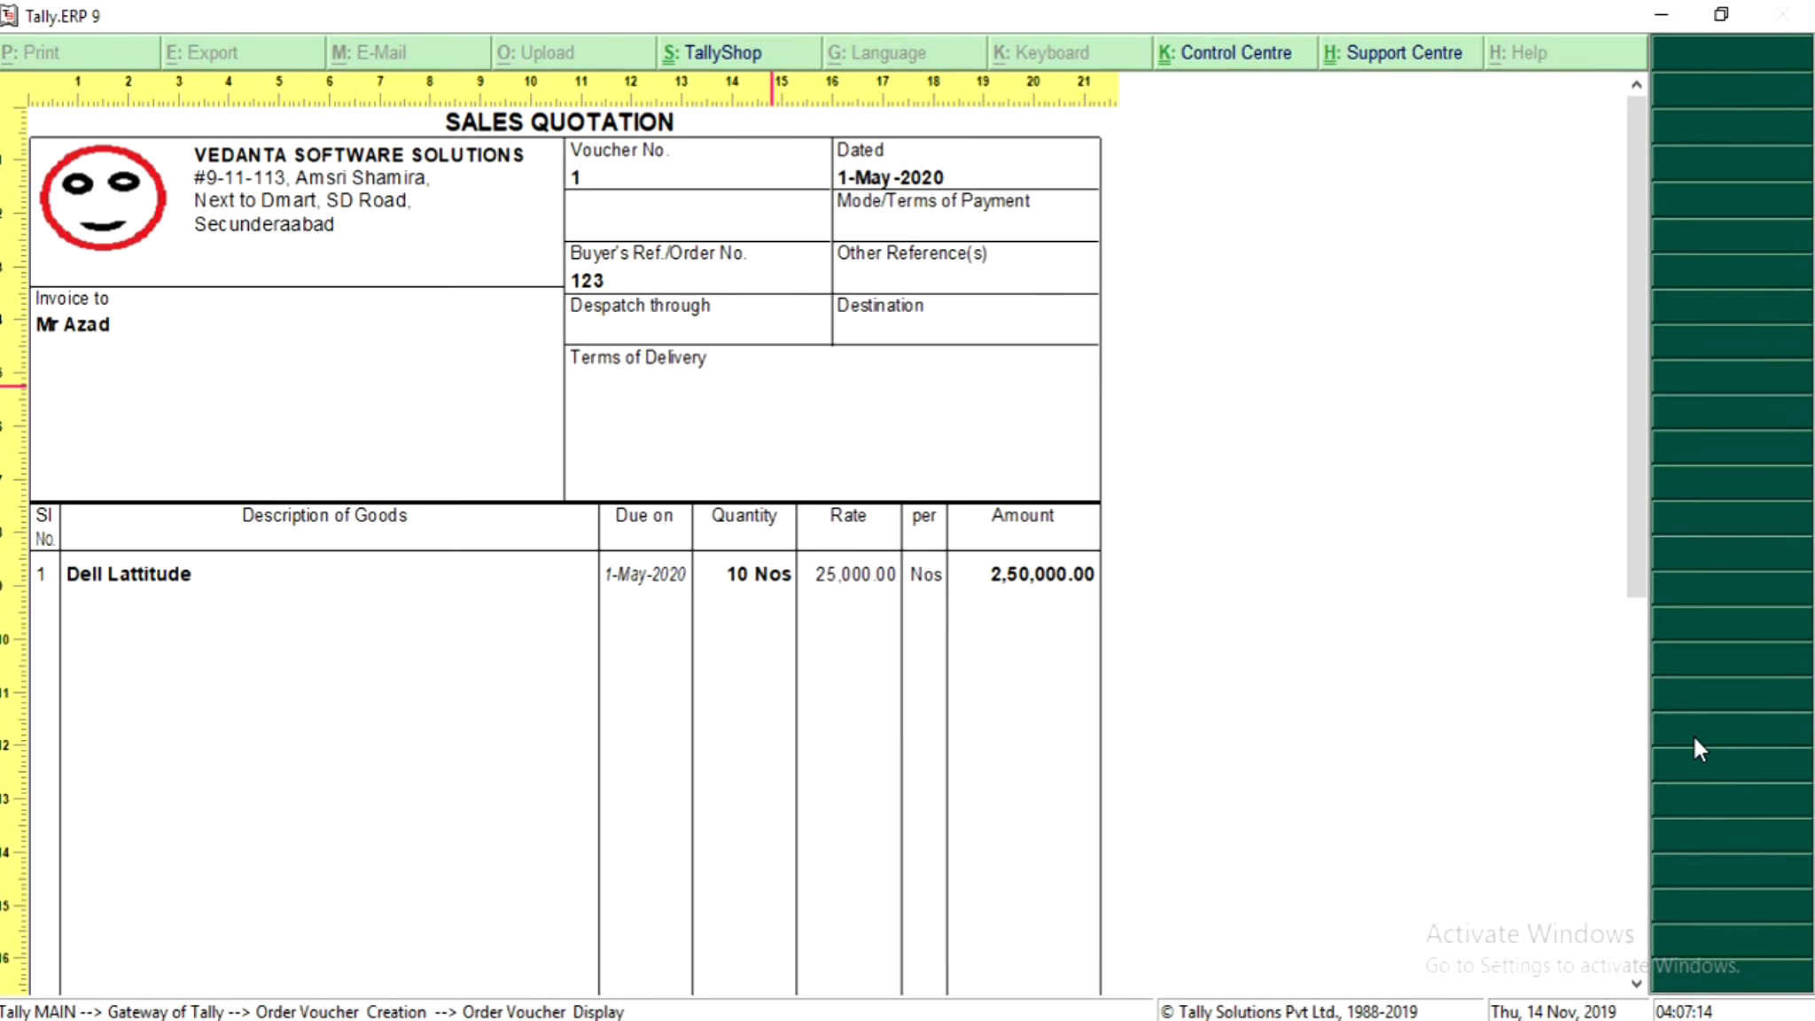
key(Escape)
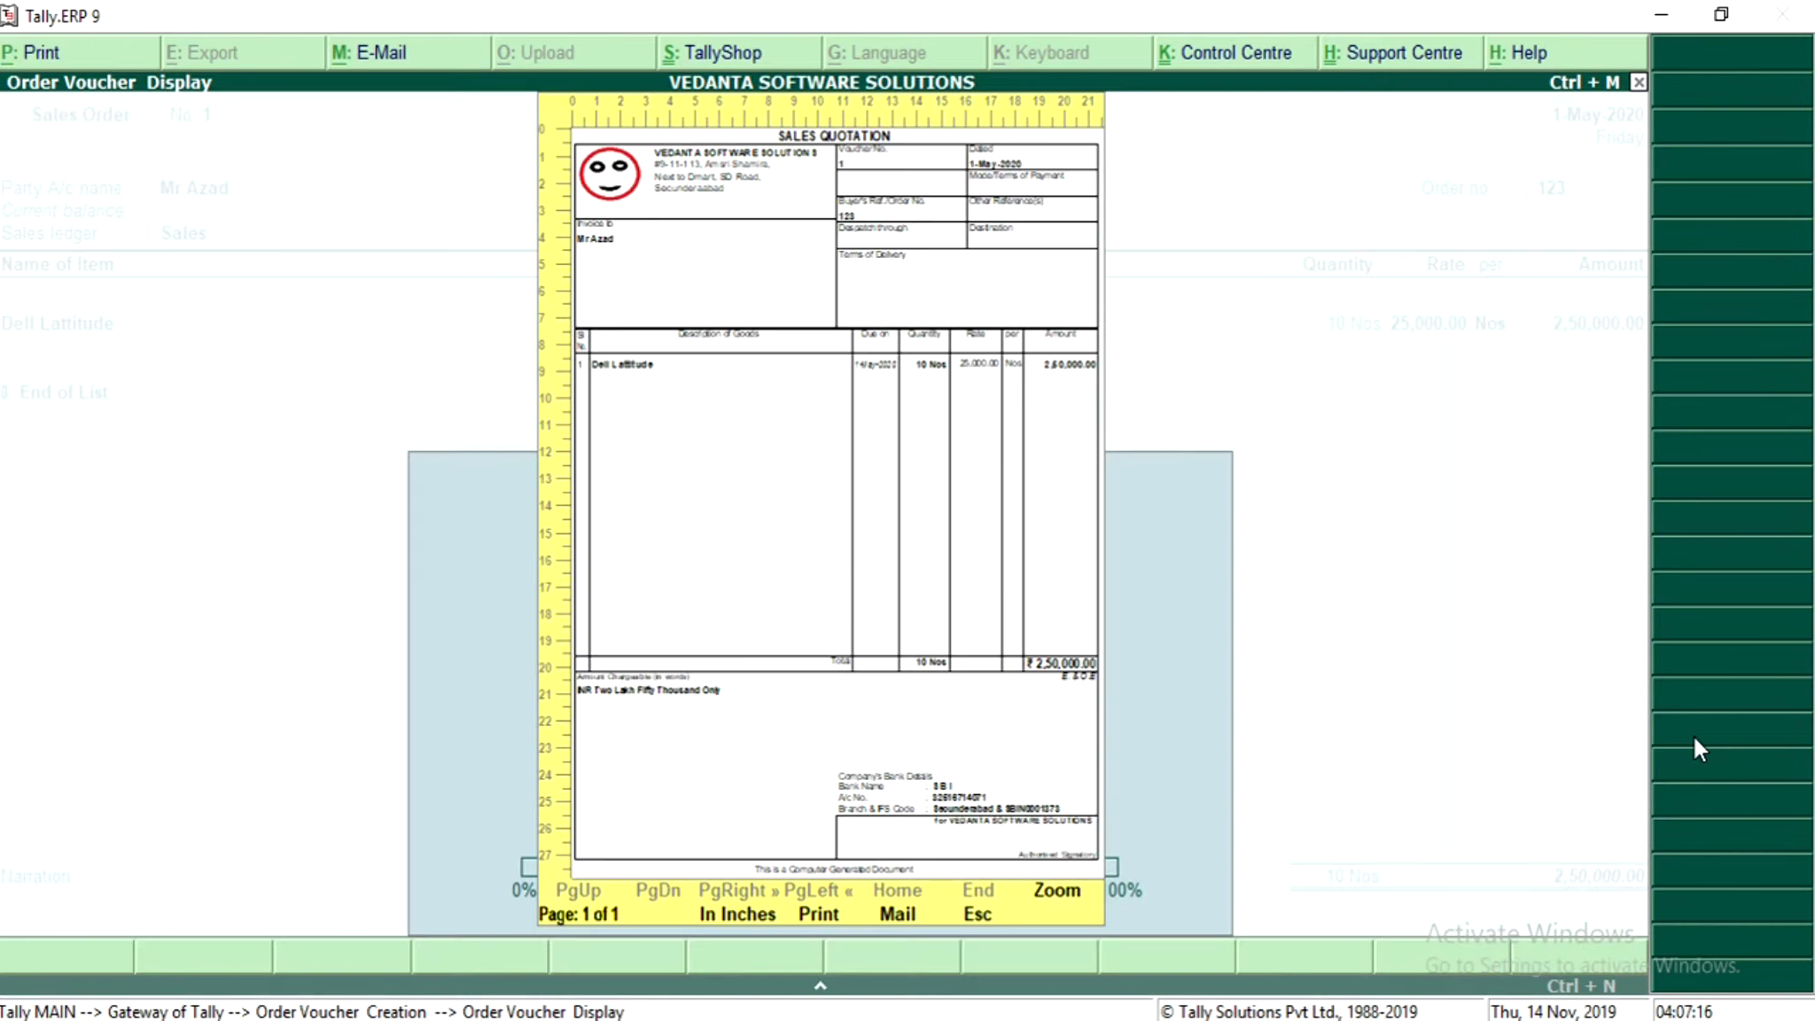
key(Escape)
Step: Step through the customer's sales order unchanged and switch to a blank Payment voucher
key(Return)
key(Return)
key(Return)
key(Return)
key(Return)
key(Return)
key(Return)
key(Return)
key(Return)
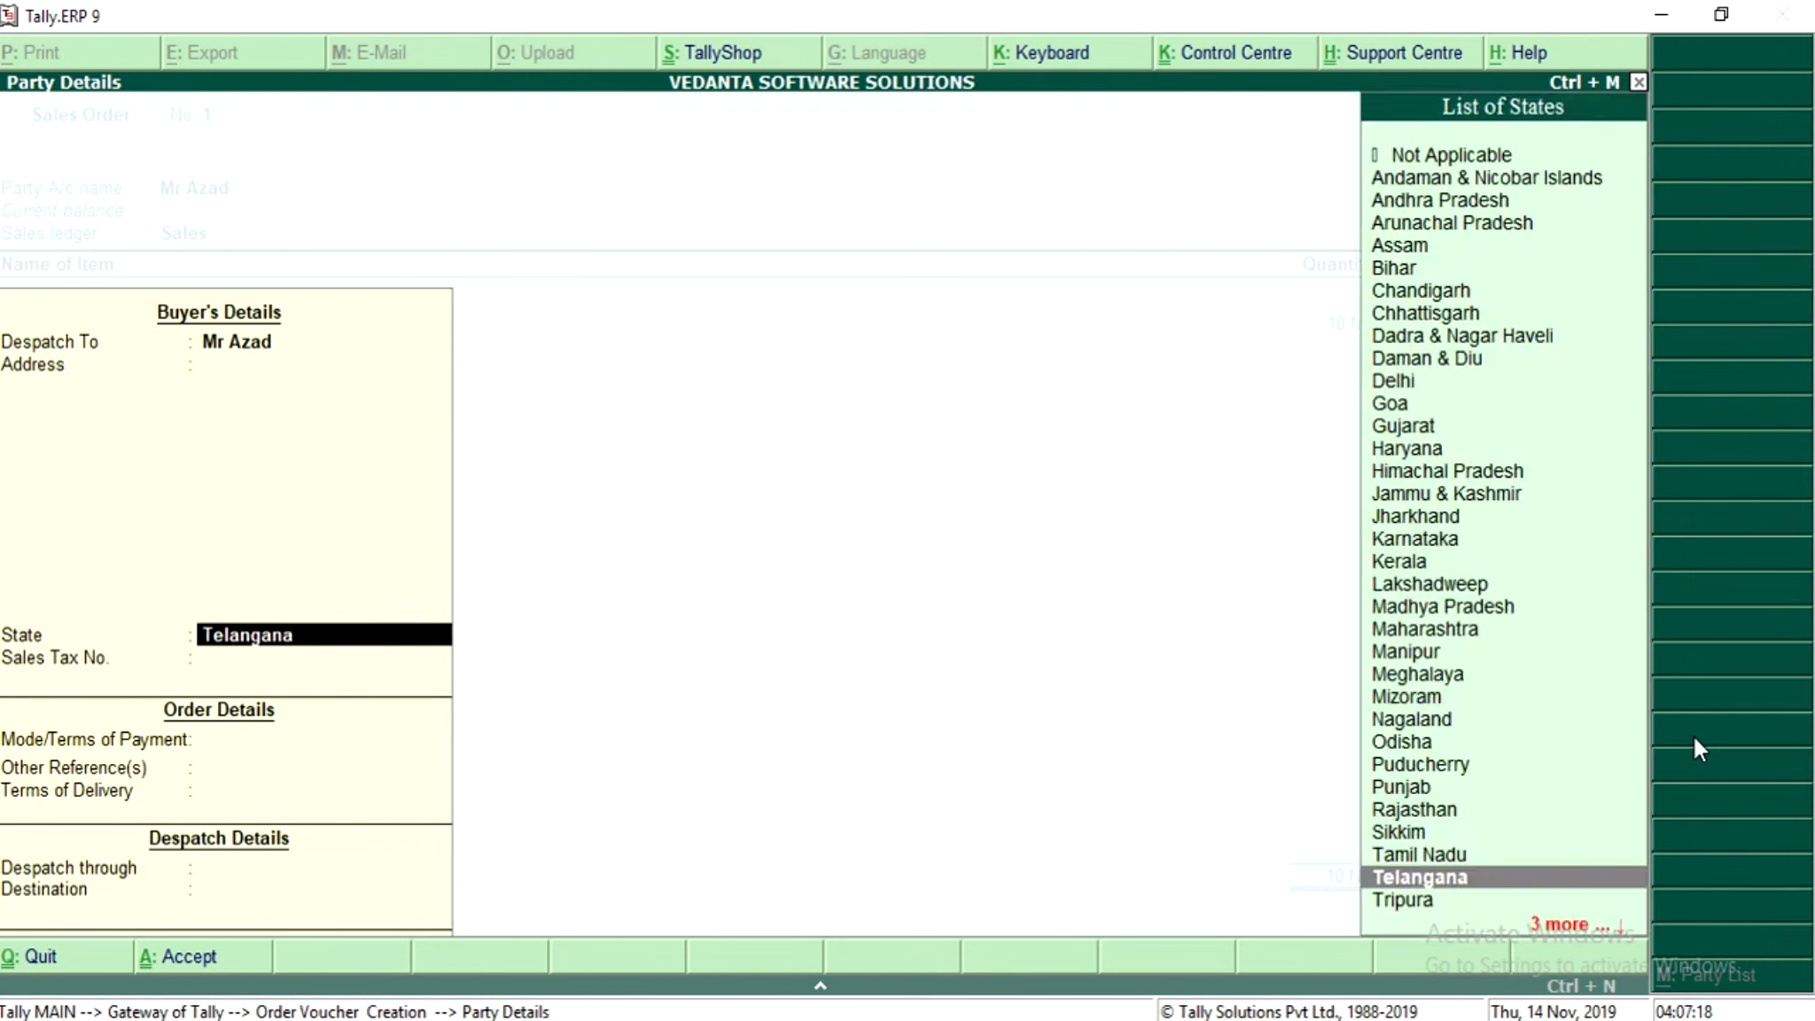
key(Return)
key(Return)
key(Return)
key(Return)
key(Return)
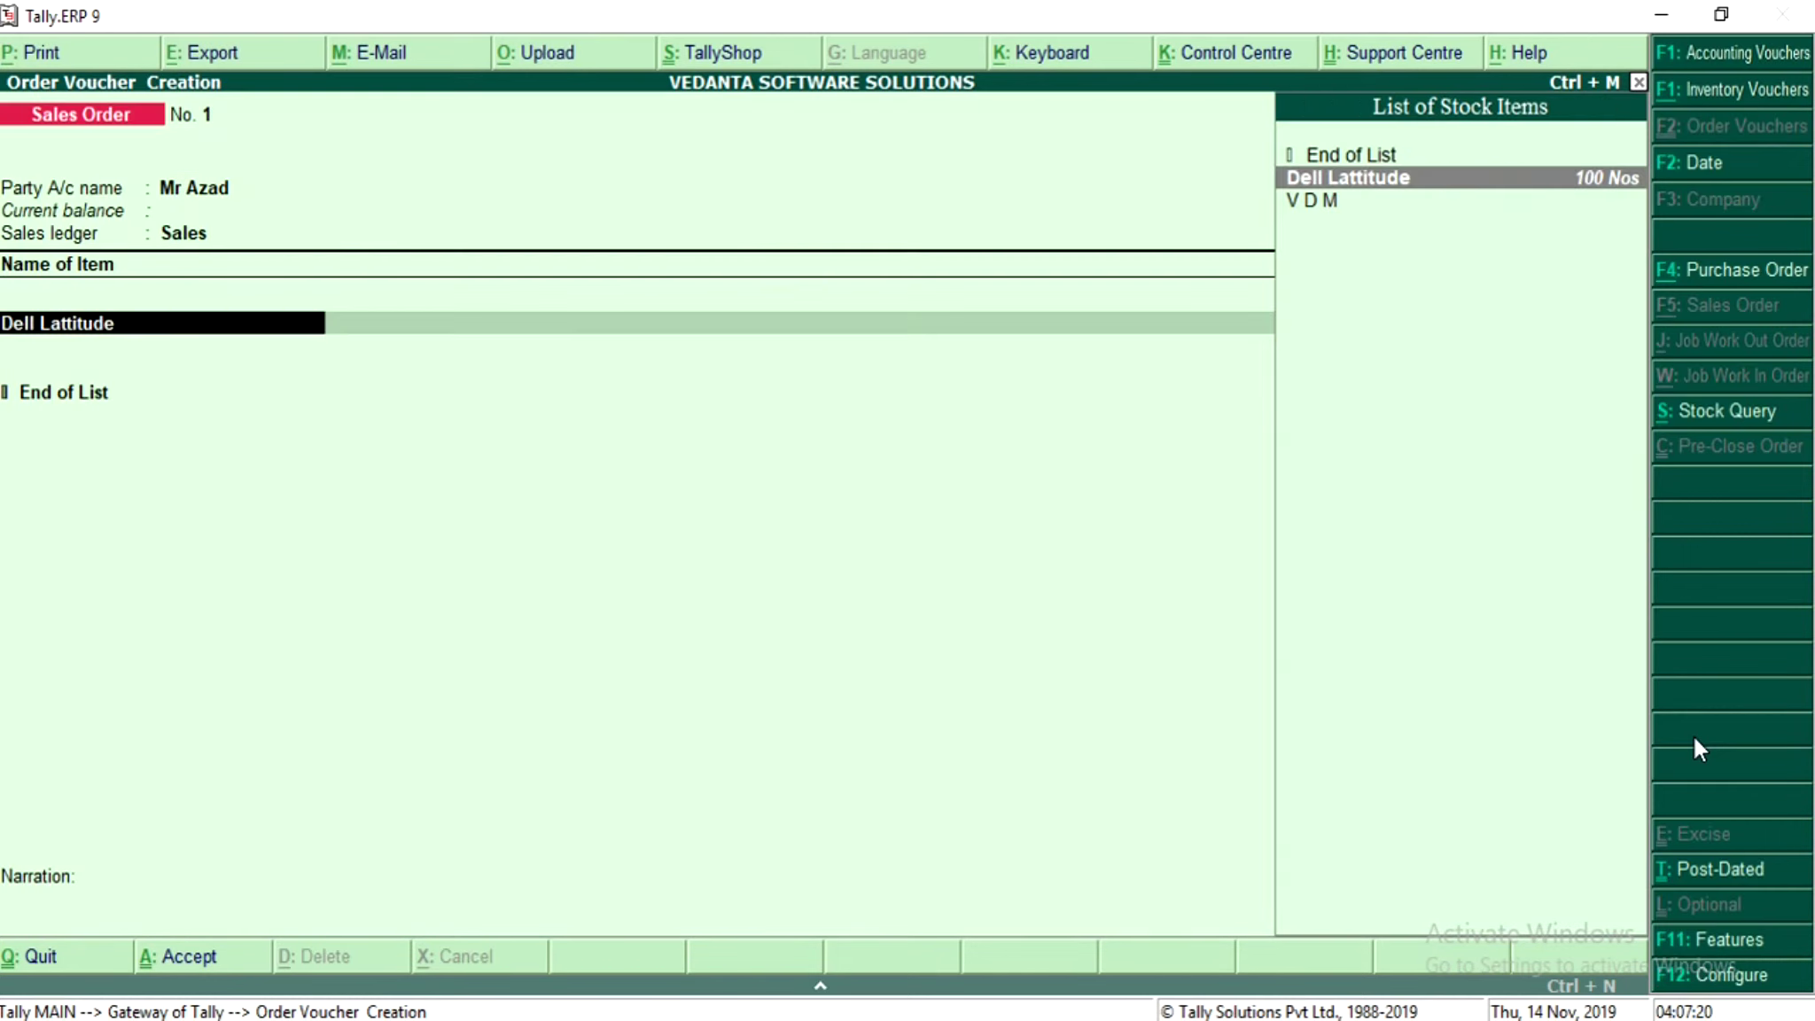
key(Return)
key(Return)
key(Return)
key(Return)
key(Return)
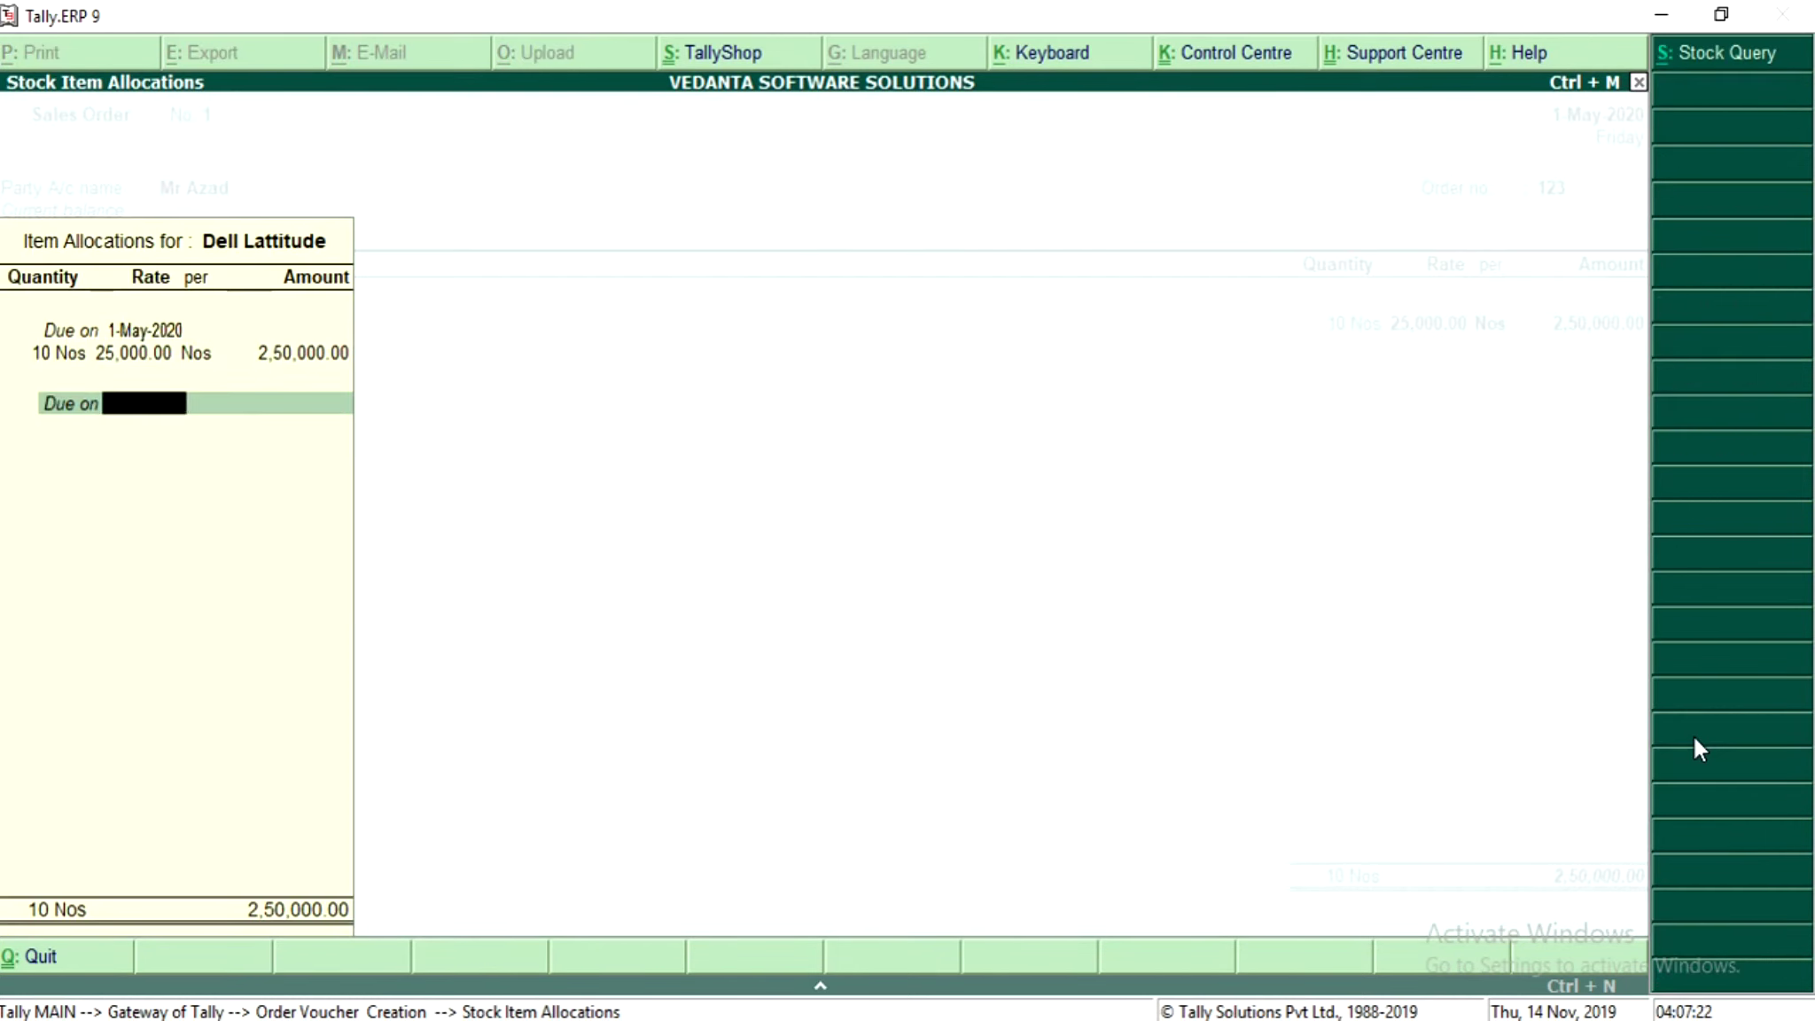
key(Return)
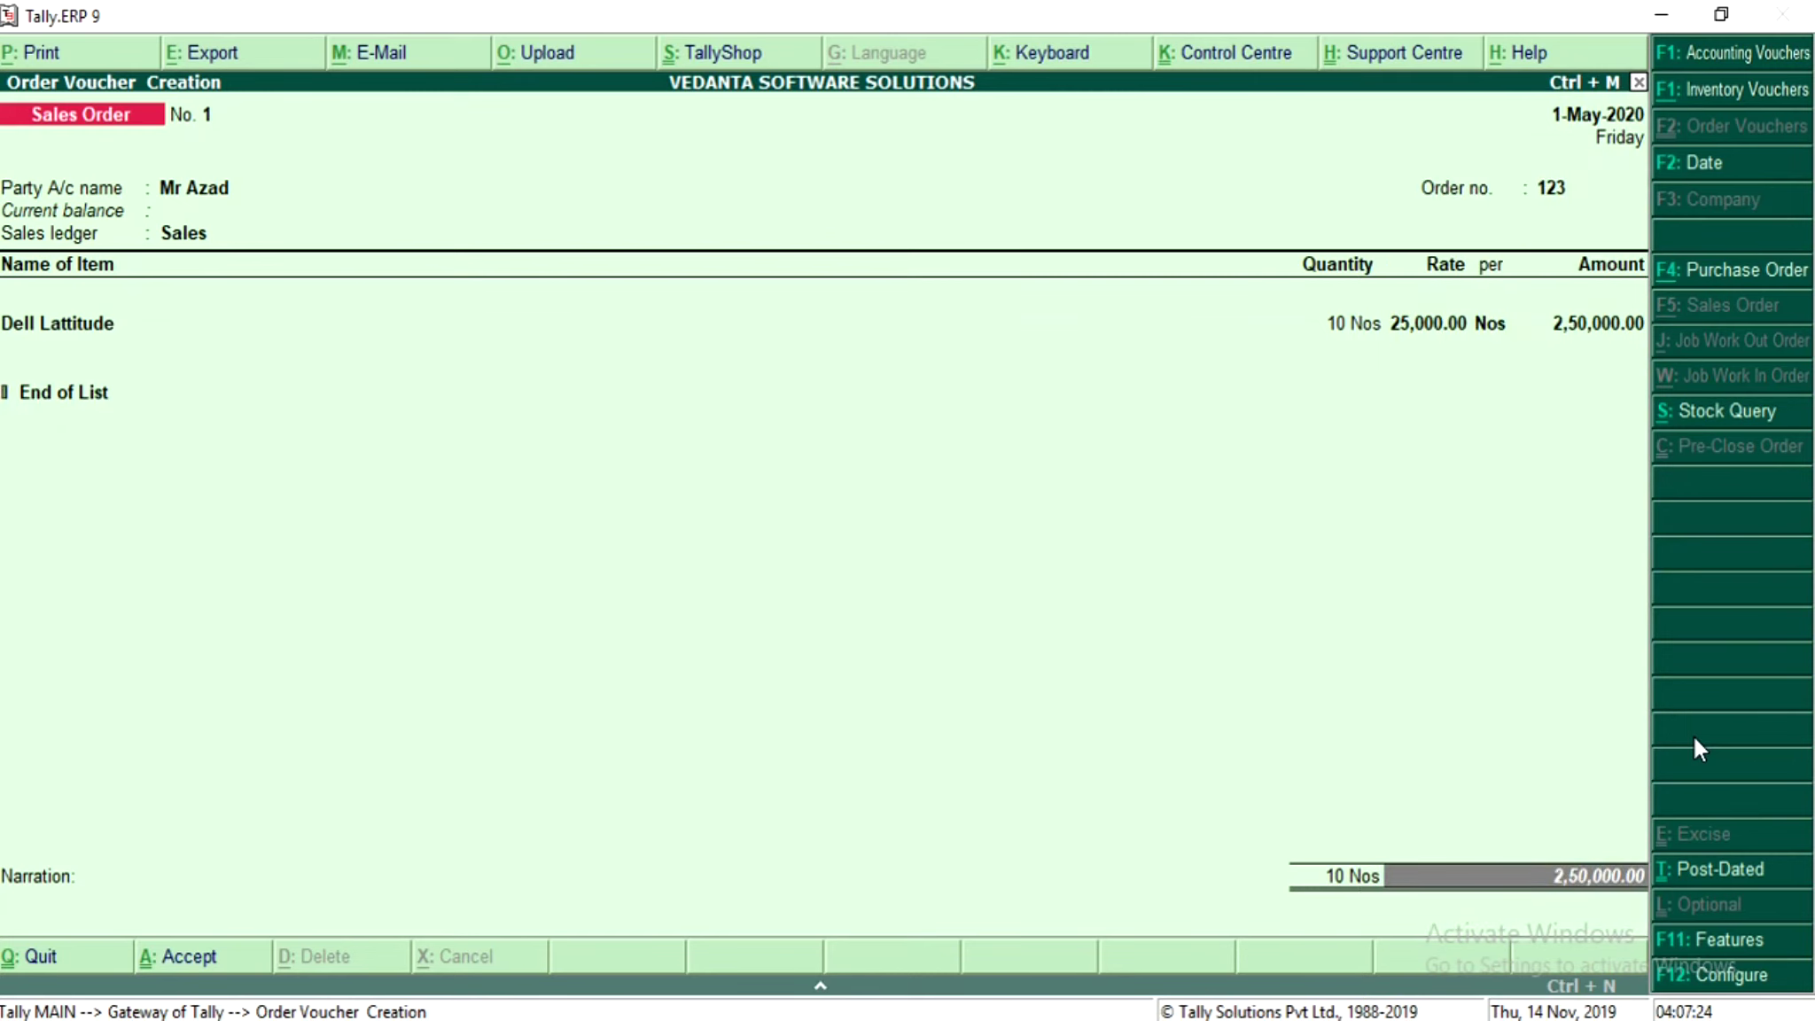
key(F1)
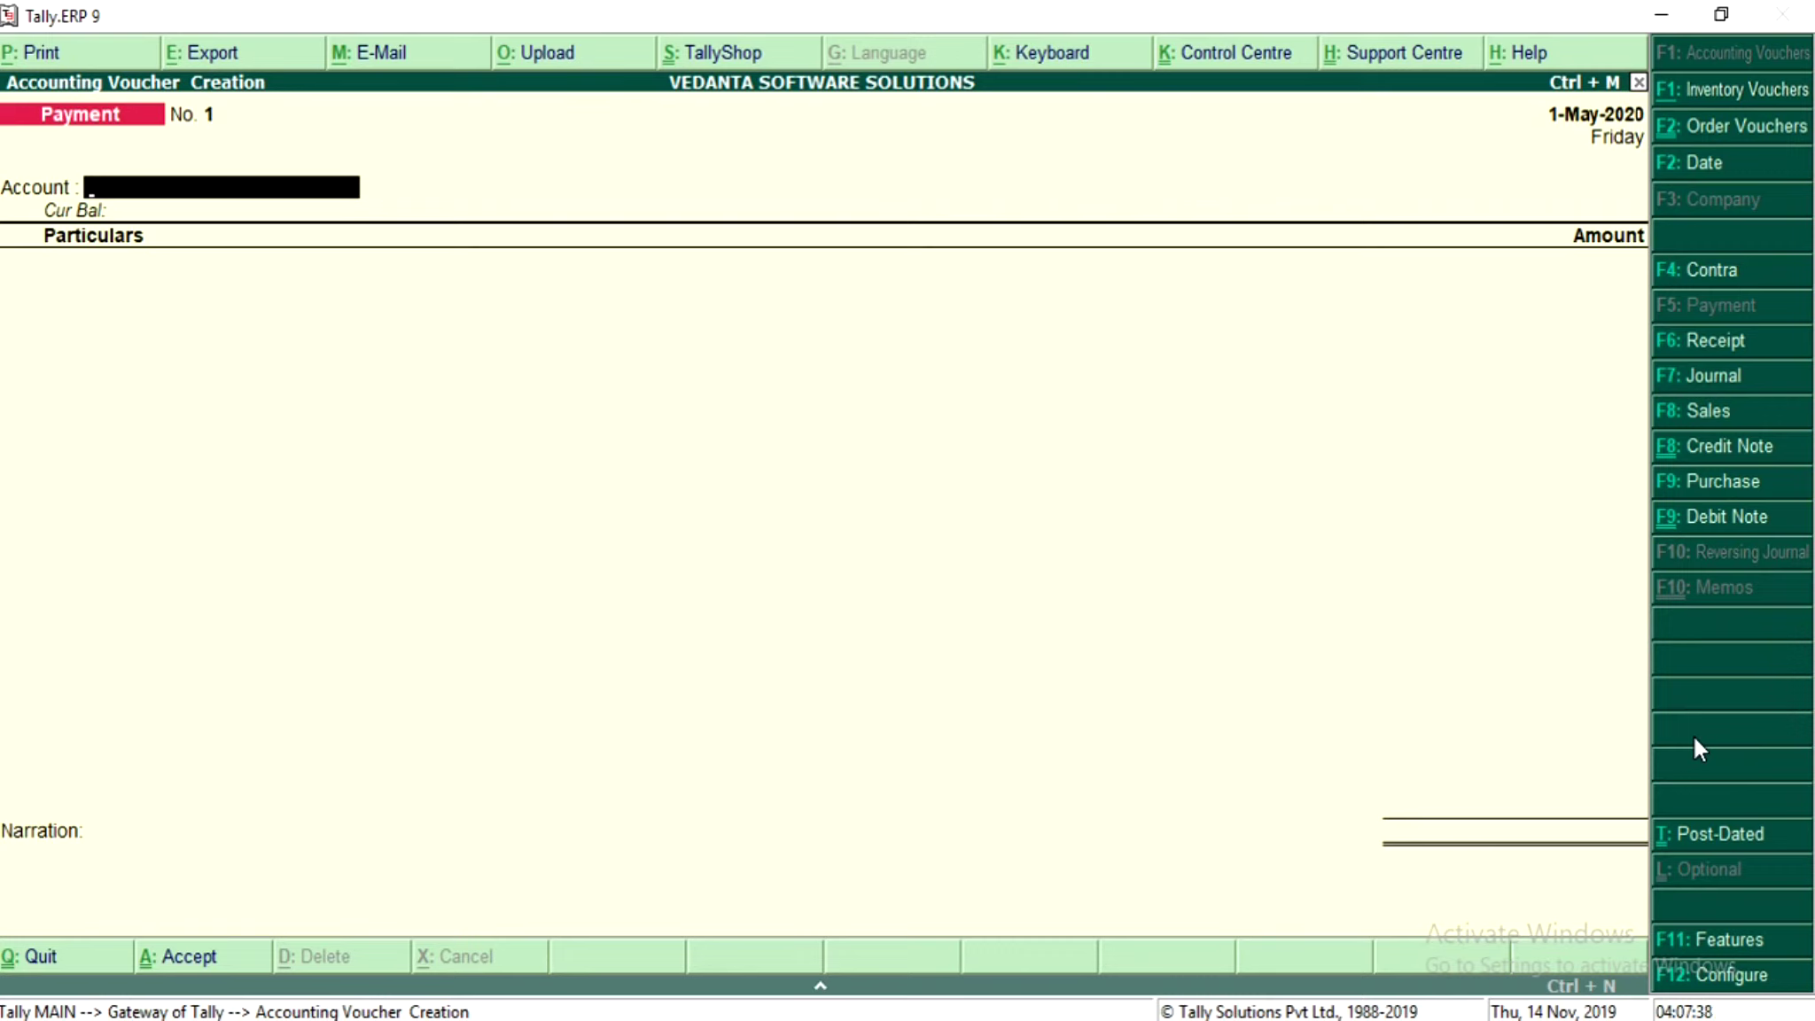
key(Escape)
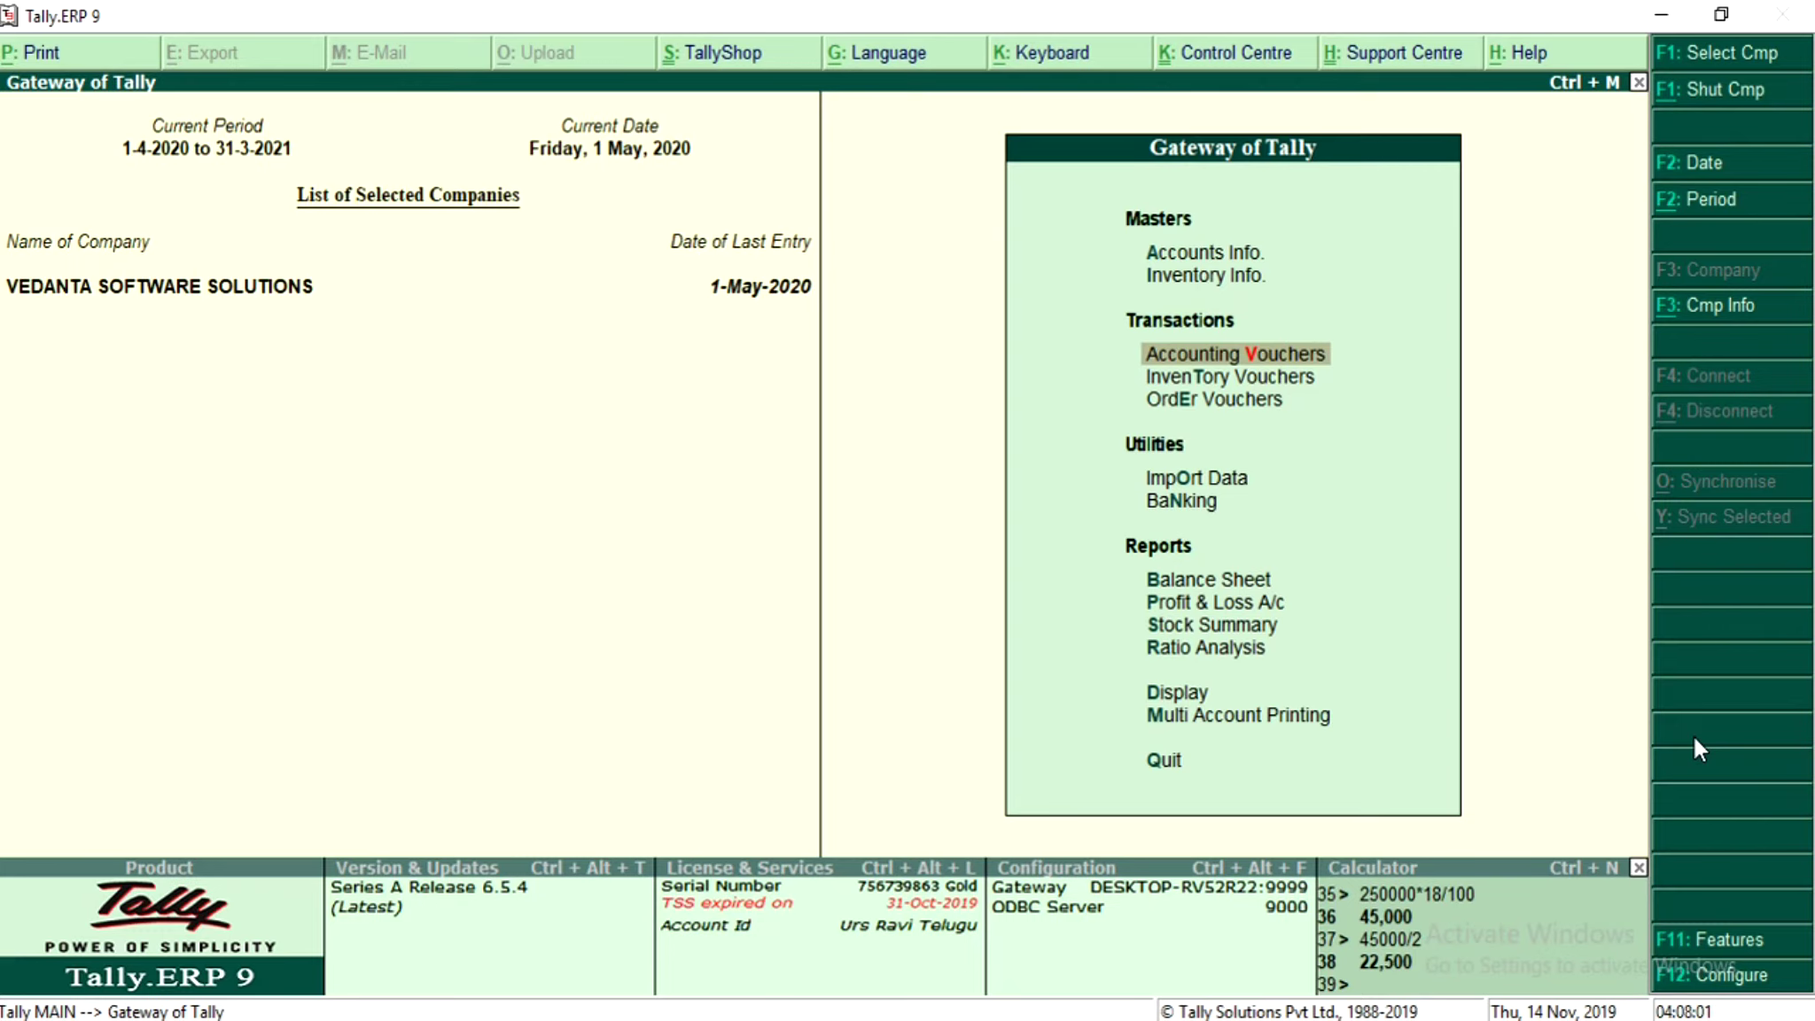
Step: Highlight Stock Summary on the Gateway of Tally menu
key(Down)
key(Down)
key(Down)
key(Down)
key(Down)
key(Down)
key(Down)
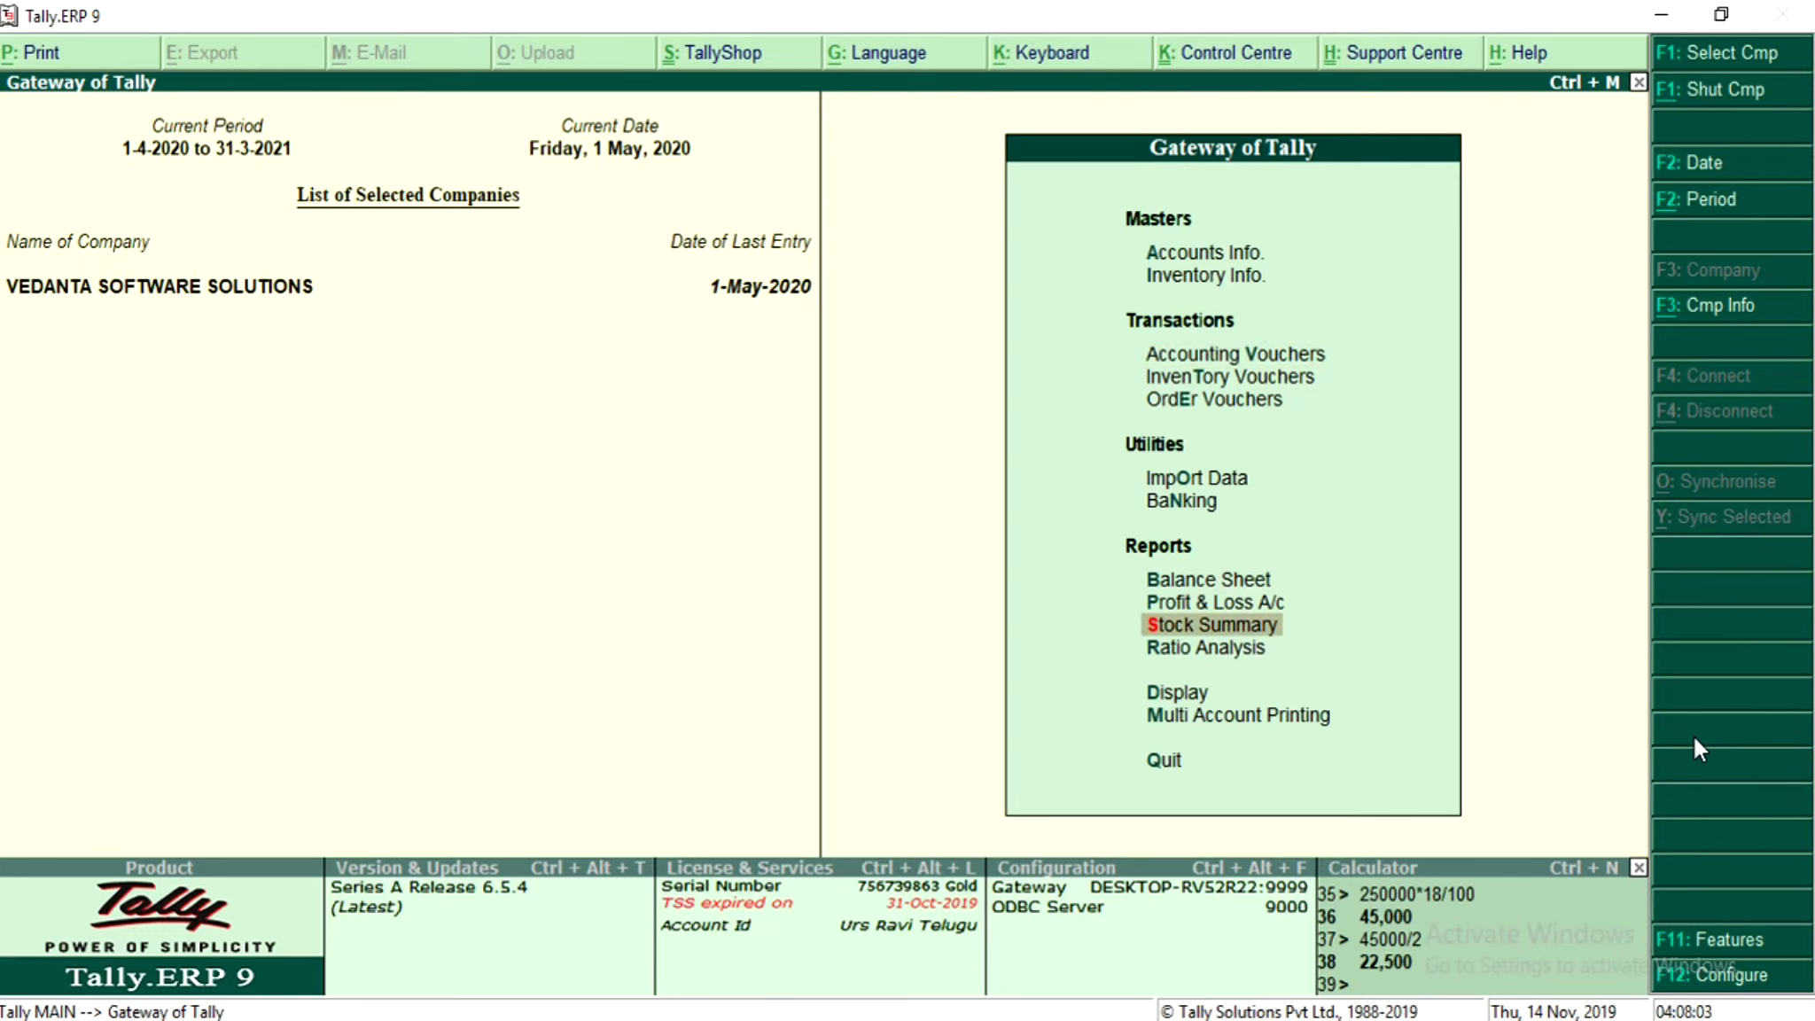
key(Return)
key(Return)
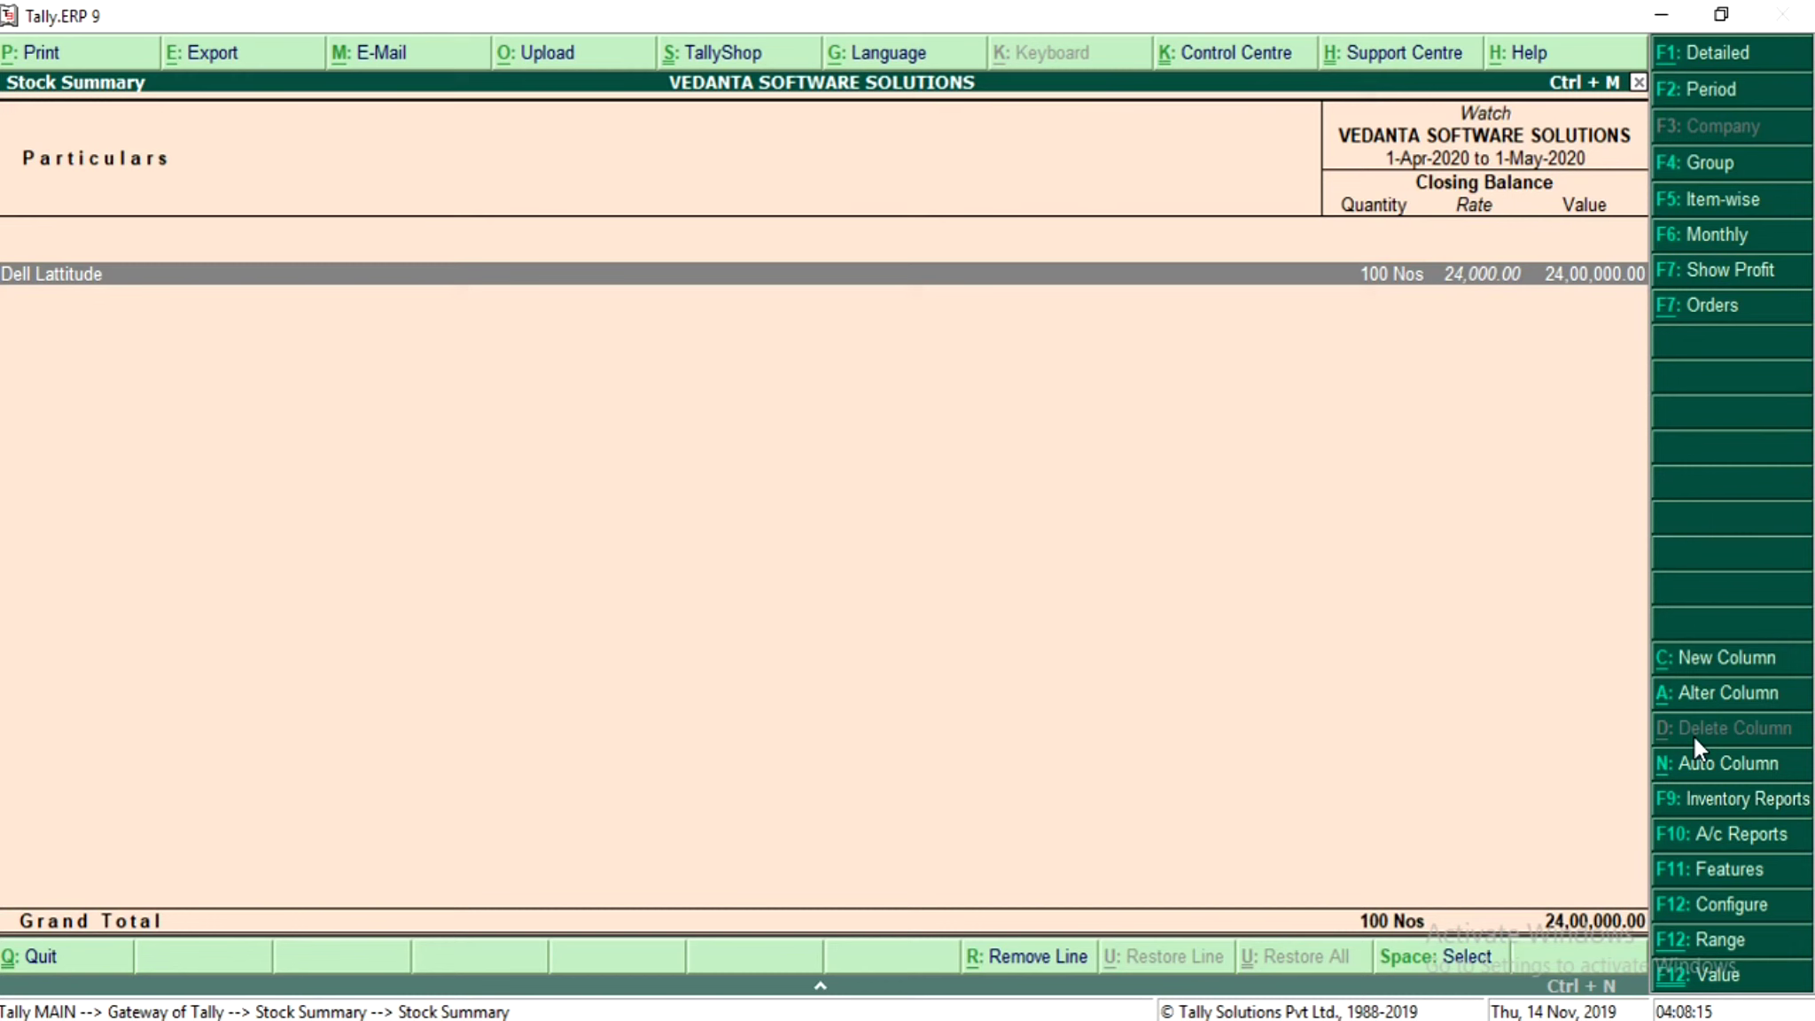
key(Escape)
key(Escape)
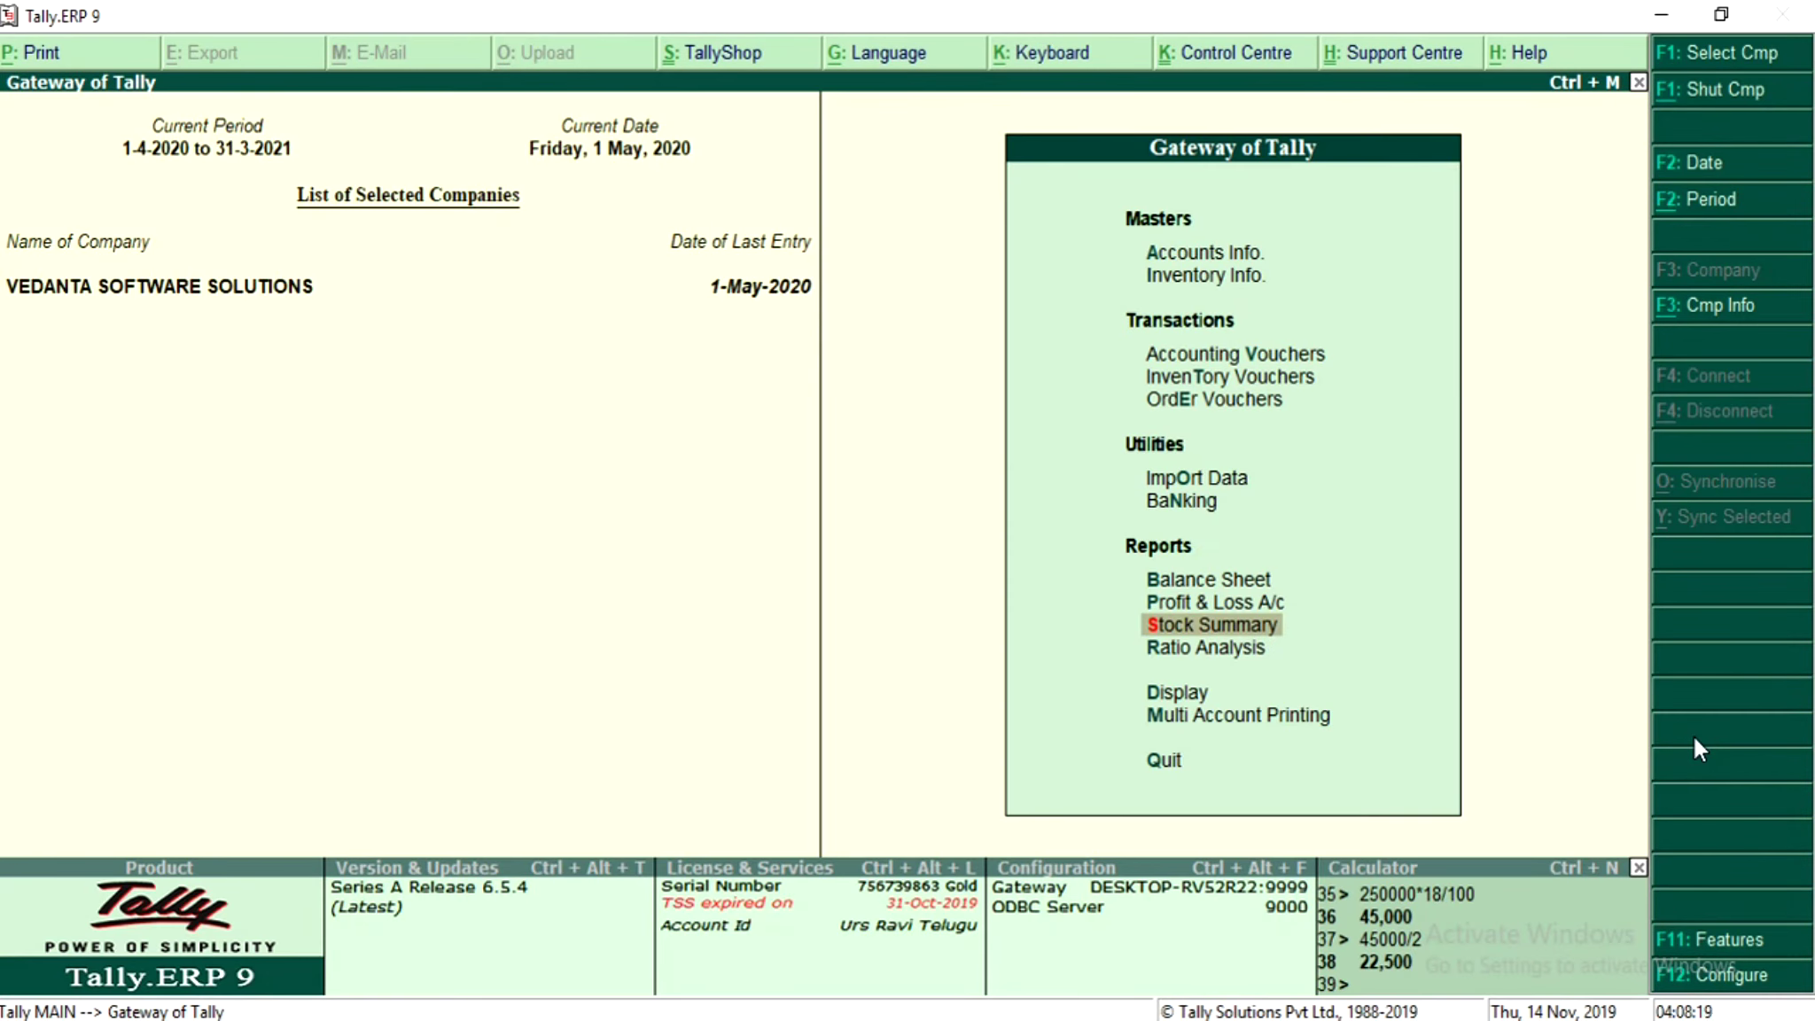
Step: Start a new Sales voucher in Accounting Vouchers with the Not Applicable voucher class
key(Down)
key(Down)
key(Down)
key(Down)
key(Down)
key(Down)
key(Down)
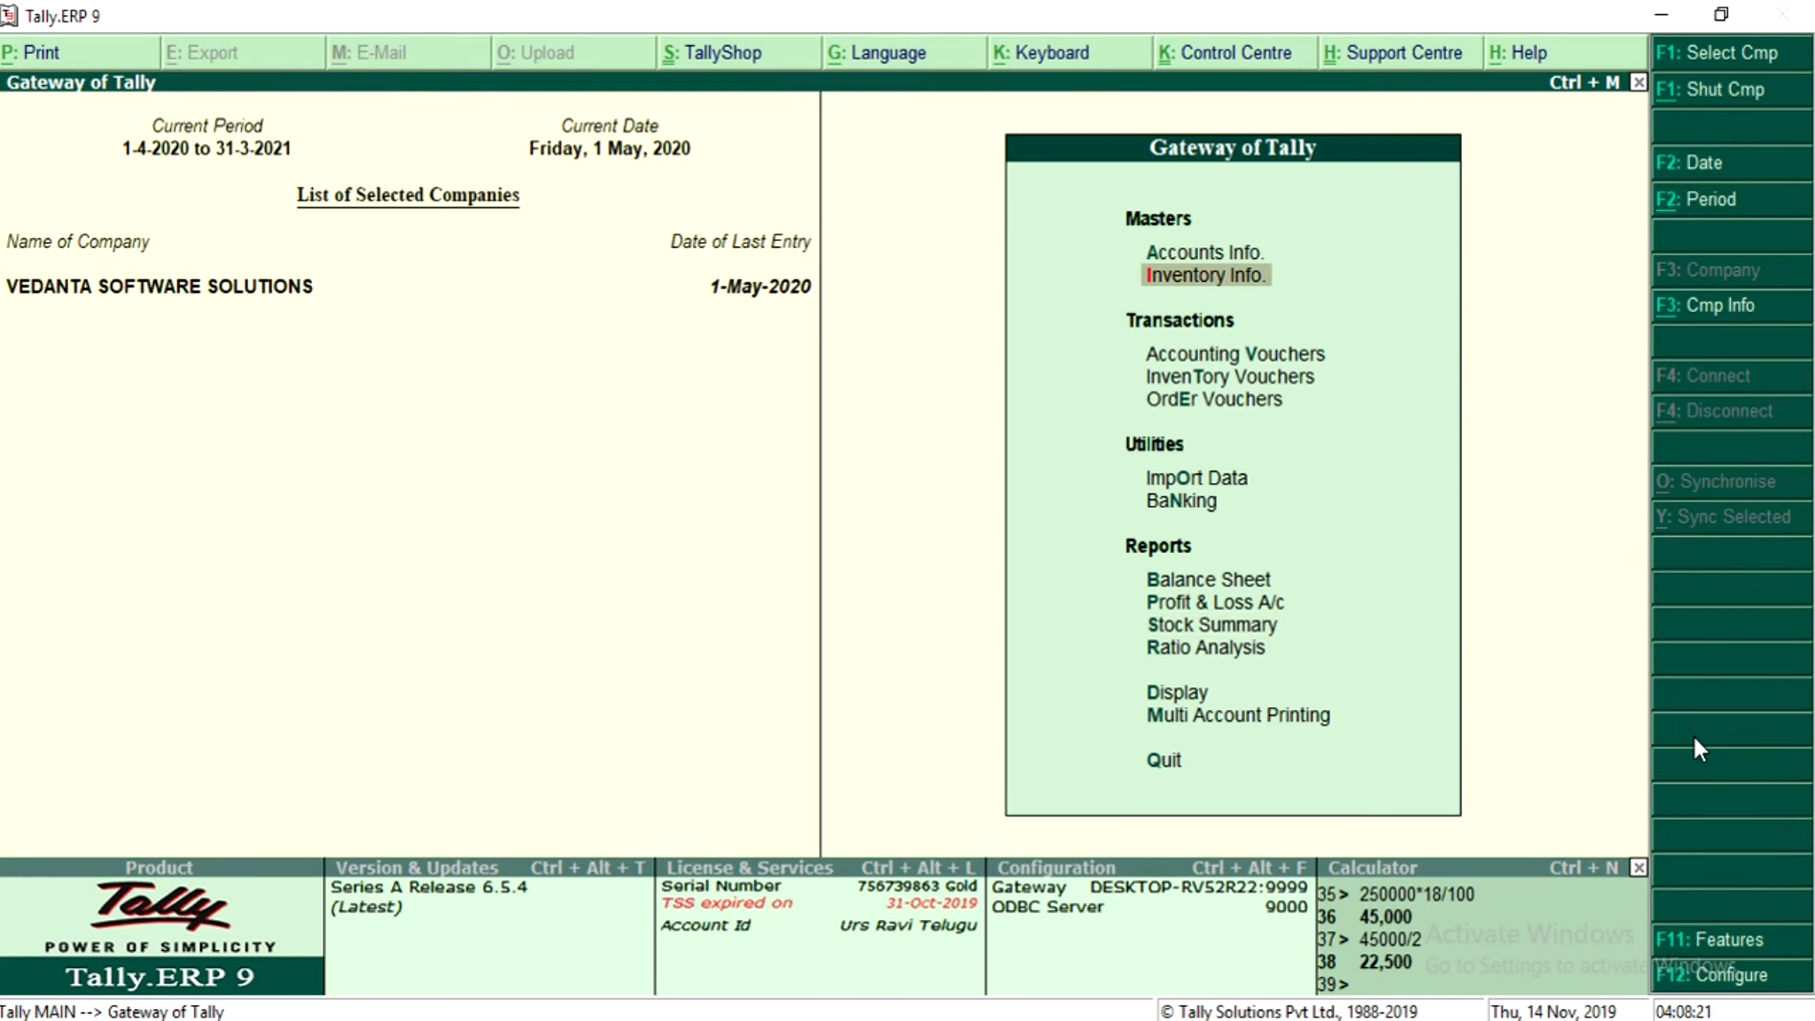
key(Return)
key(F8)
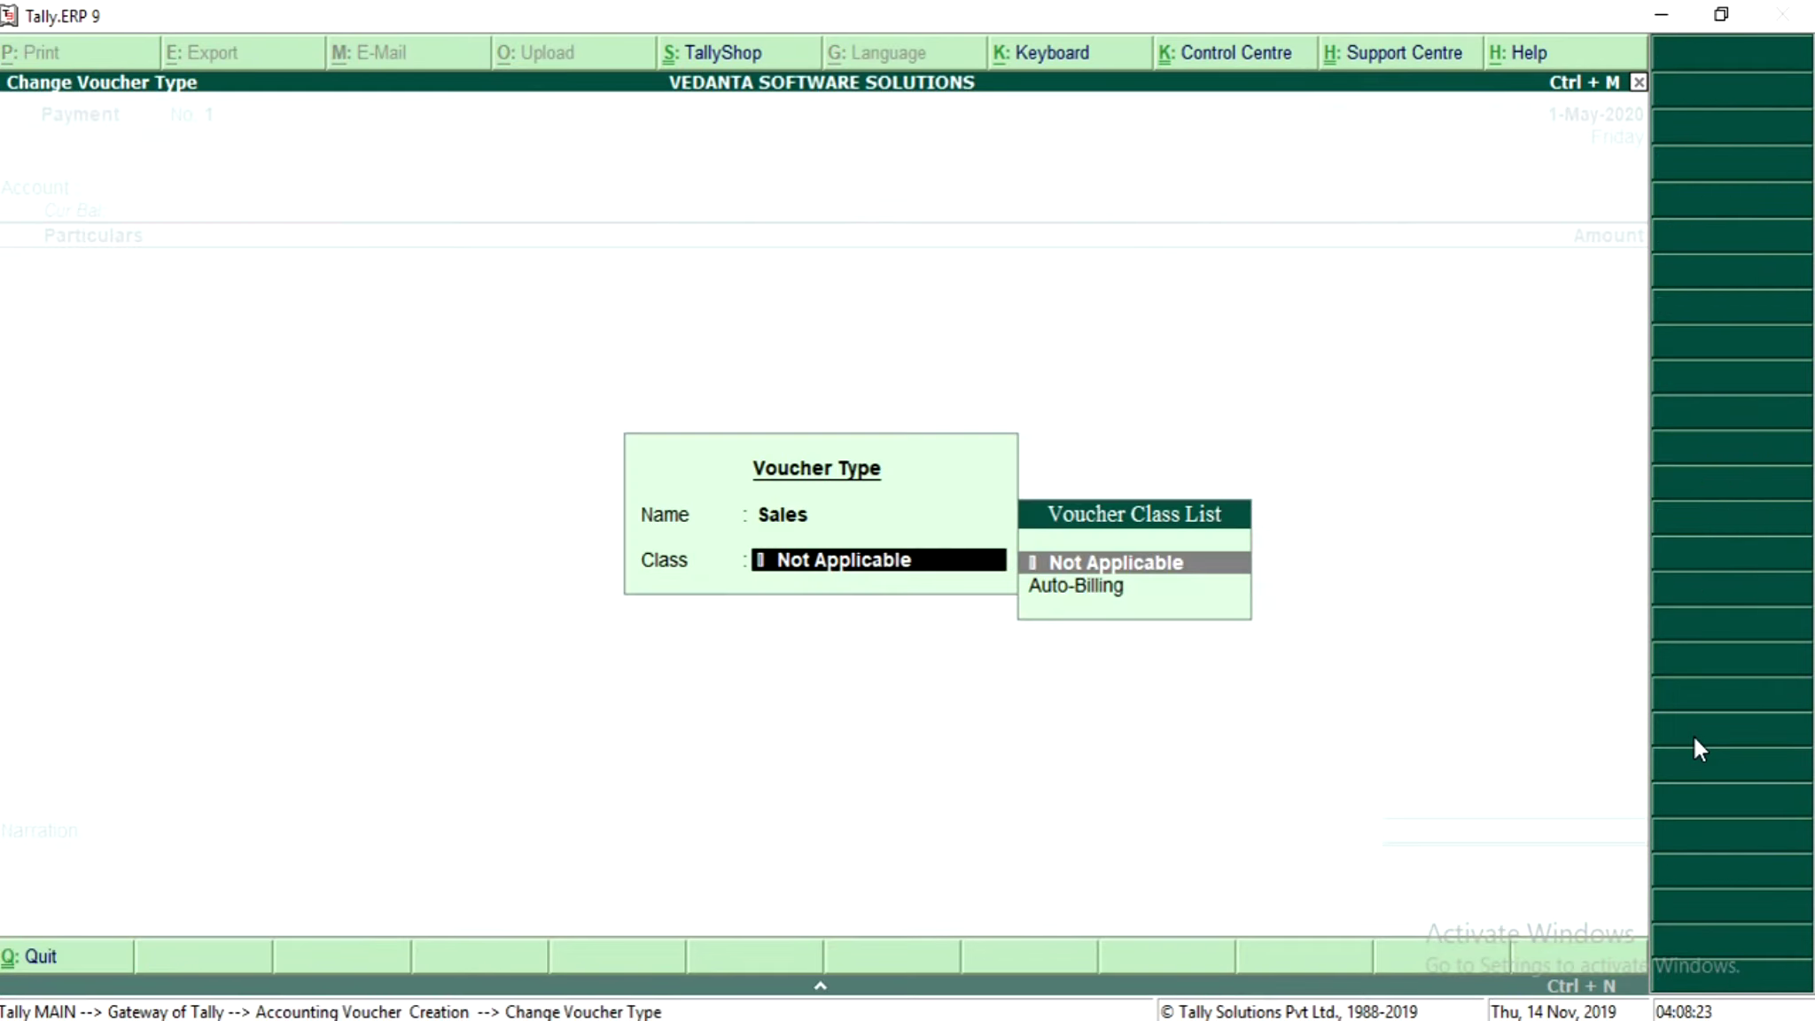
key(Return)
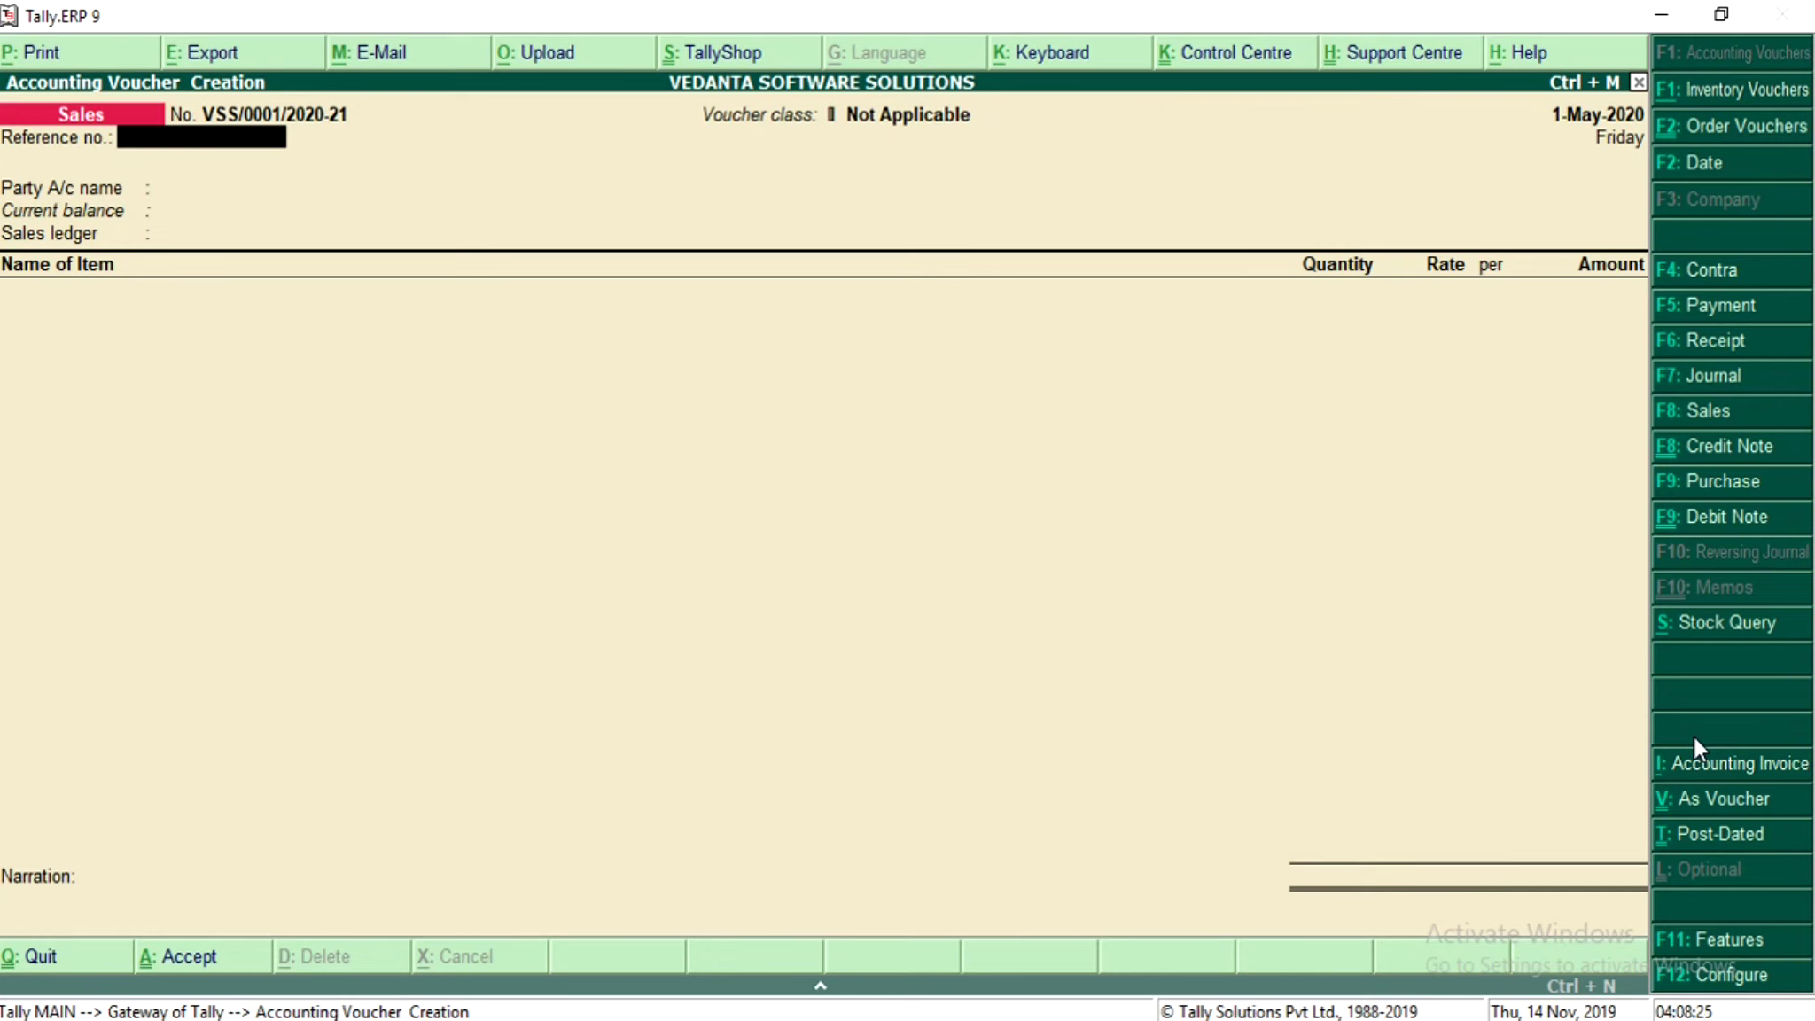
key(Return)
Step: Select the customer's ledger as party and link order 123, pulling in 10 Nos of Dell Lattitude
key(Down)
key(Down)
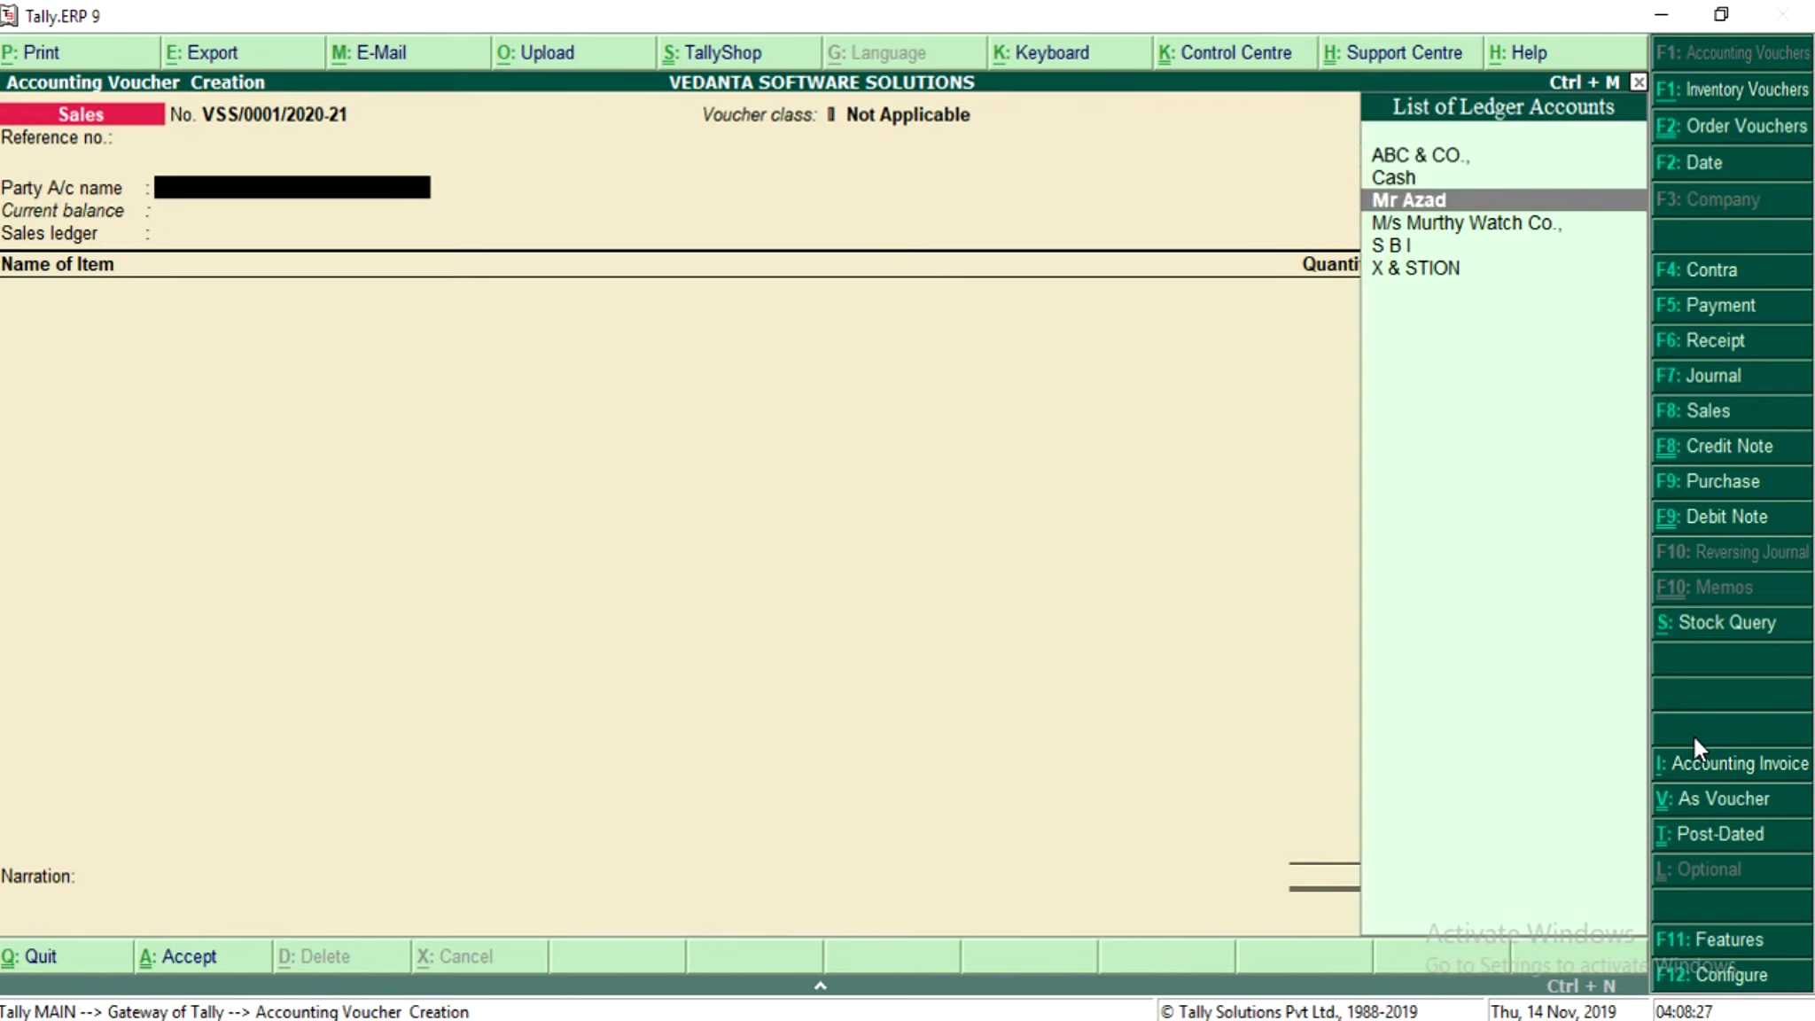
key(Return)
key(Return)
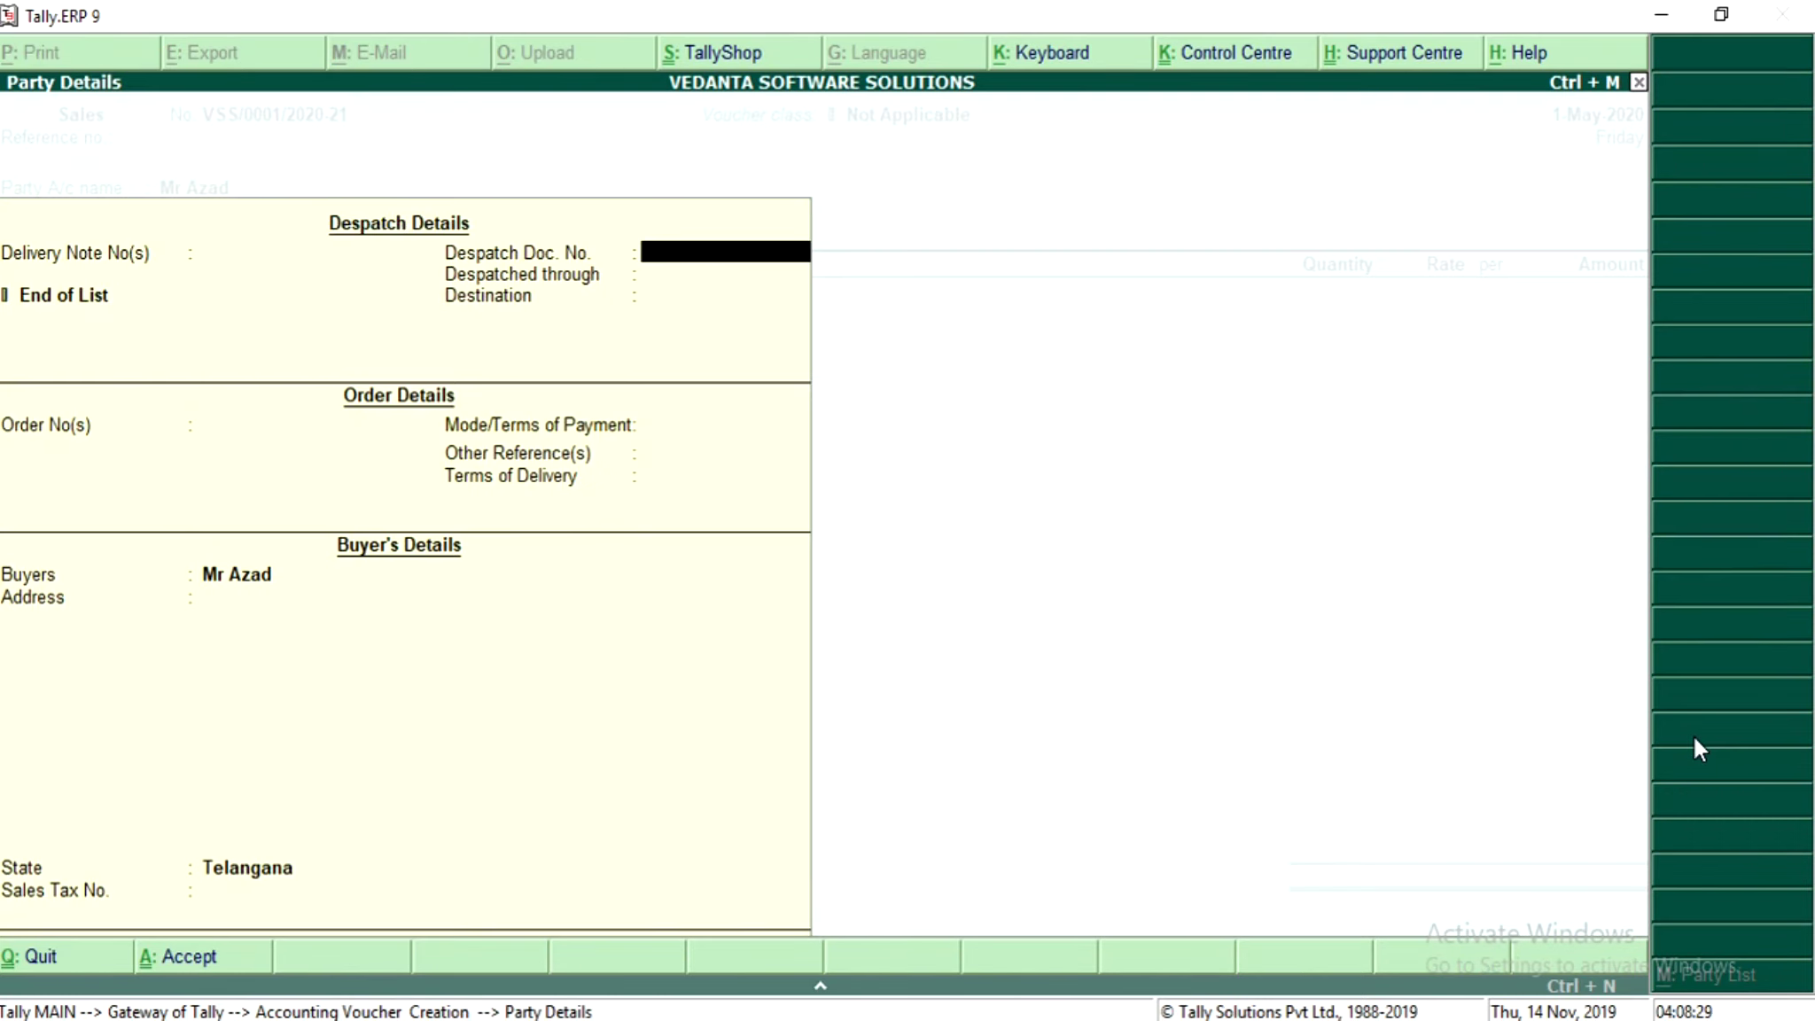
key(Return)
key(Return)
key(Return)
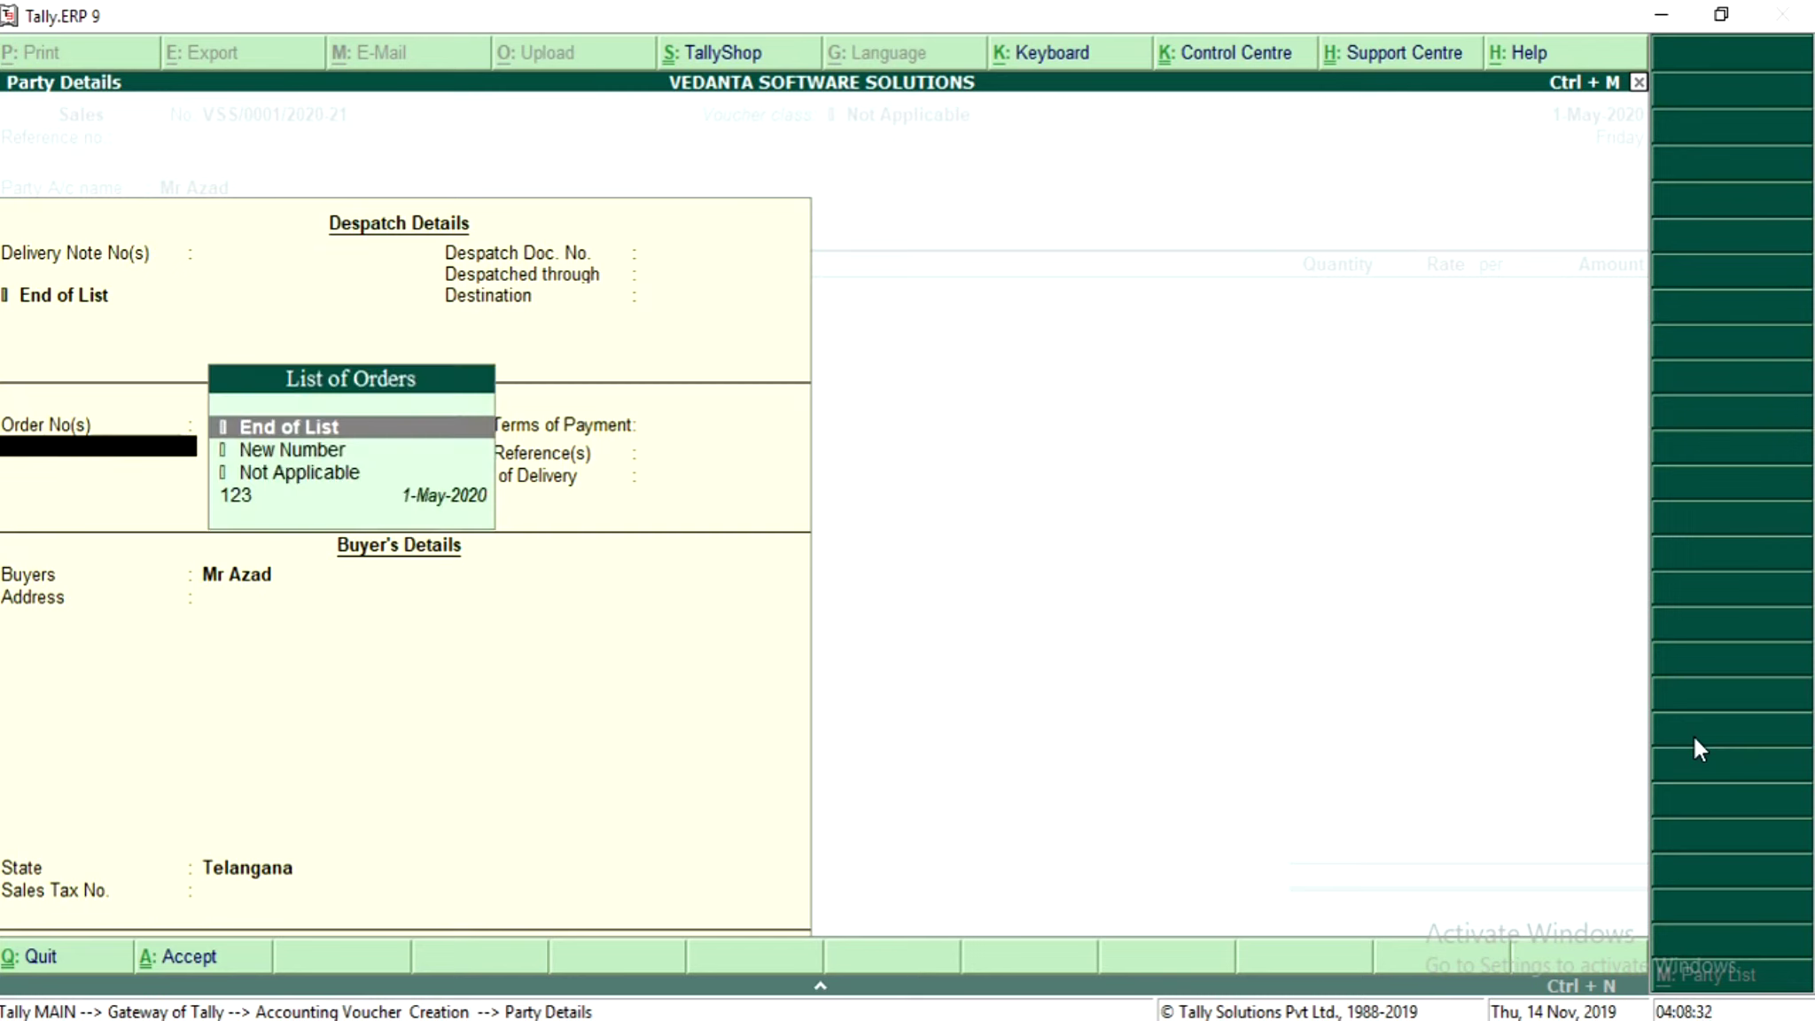
key(Down)
key(Down)
key(Down)
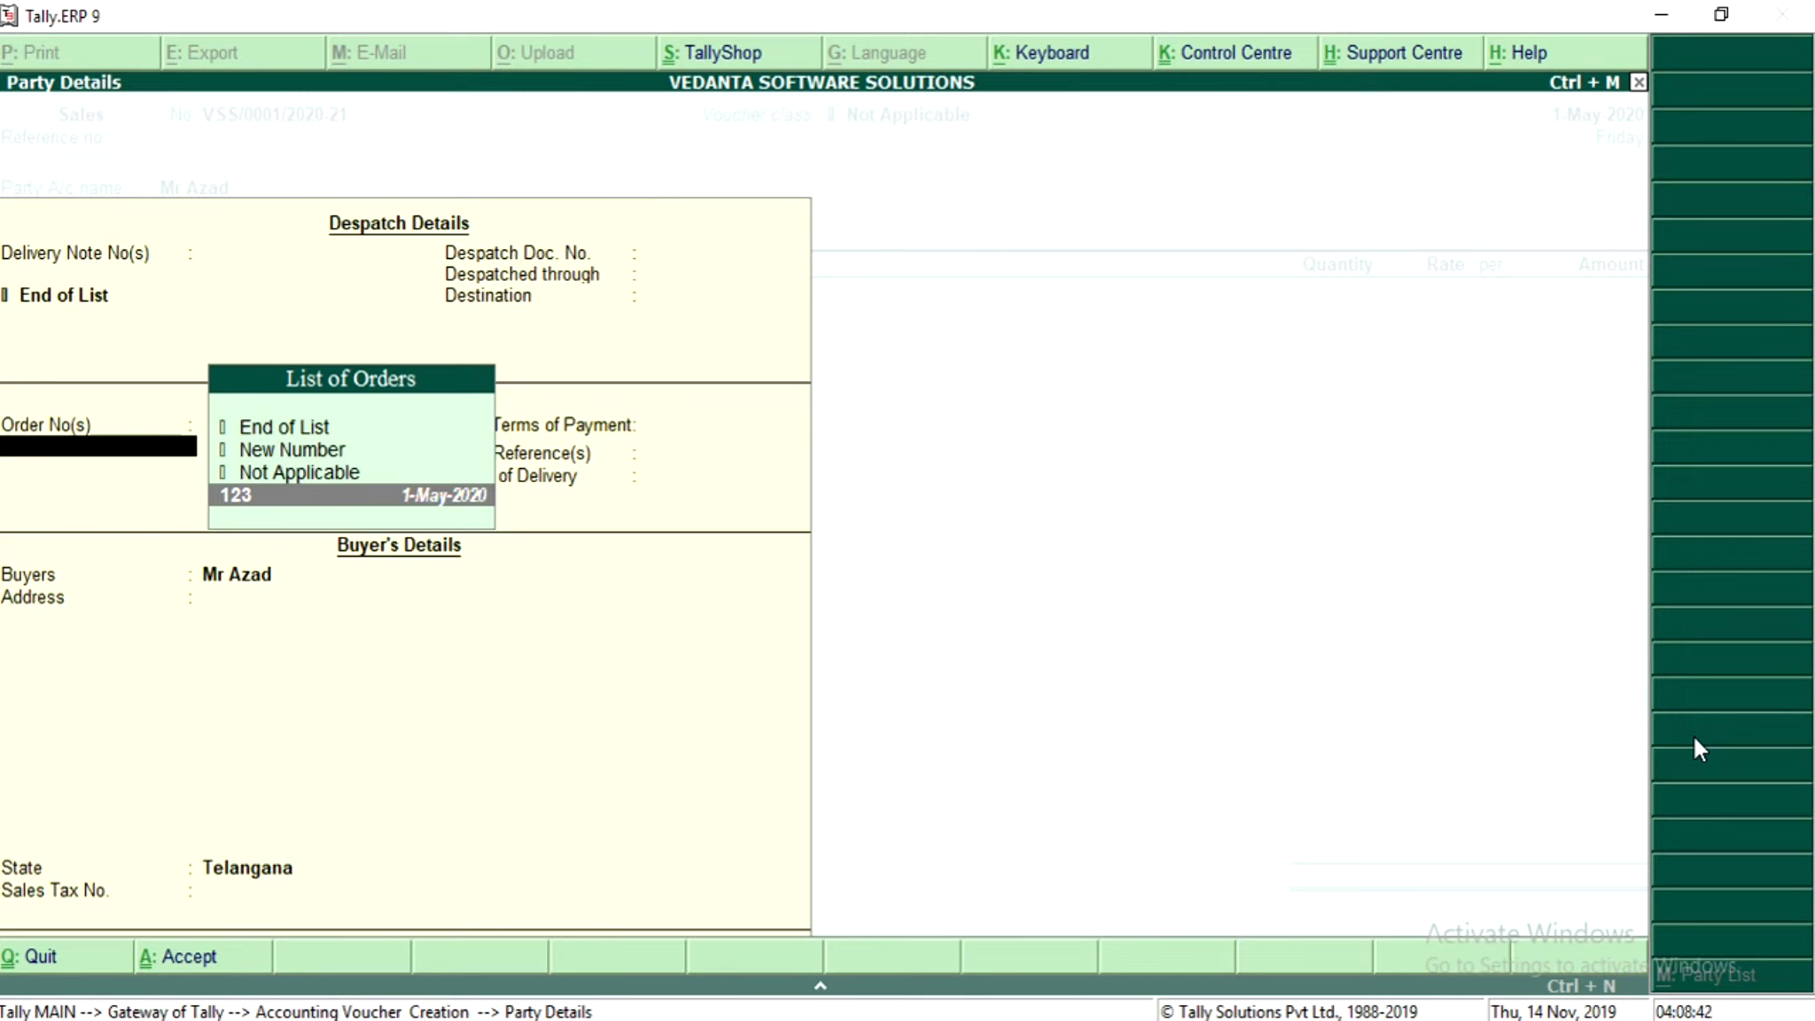
key(Return)
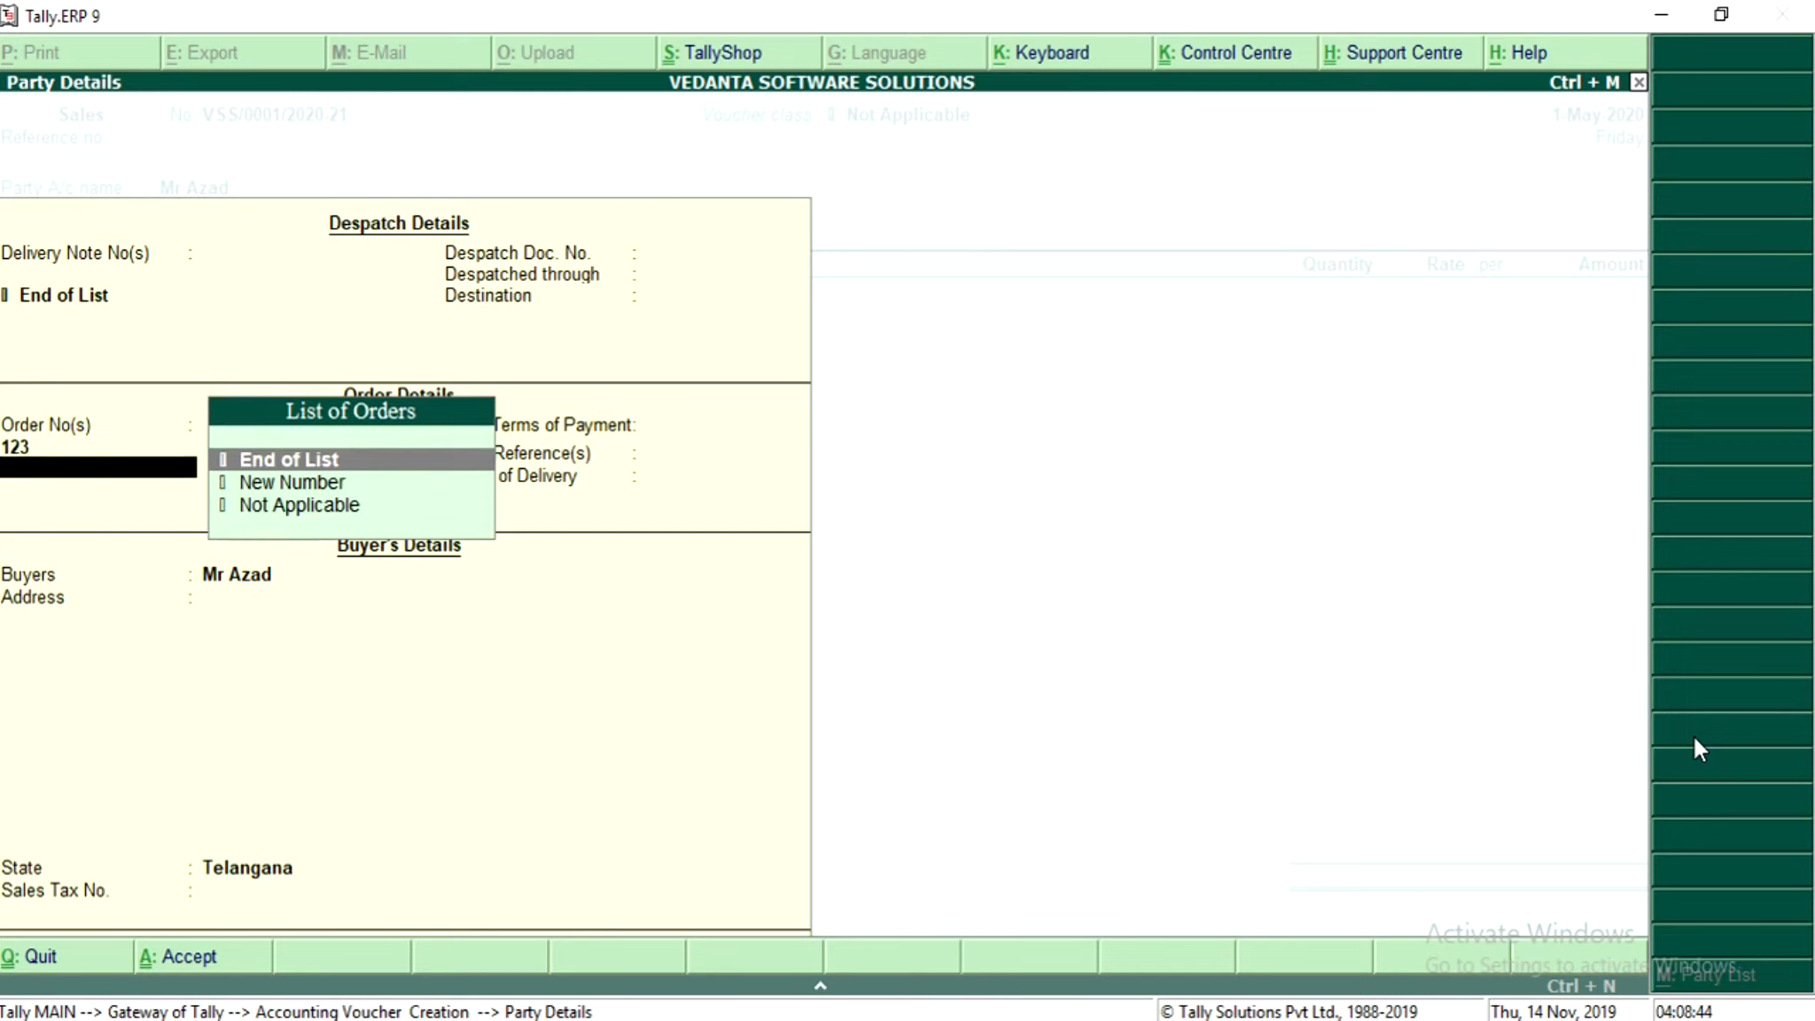
key(Return)
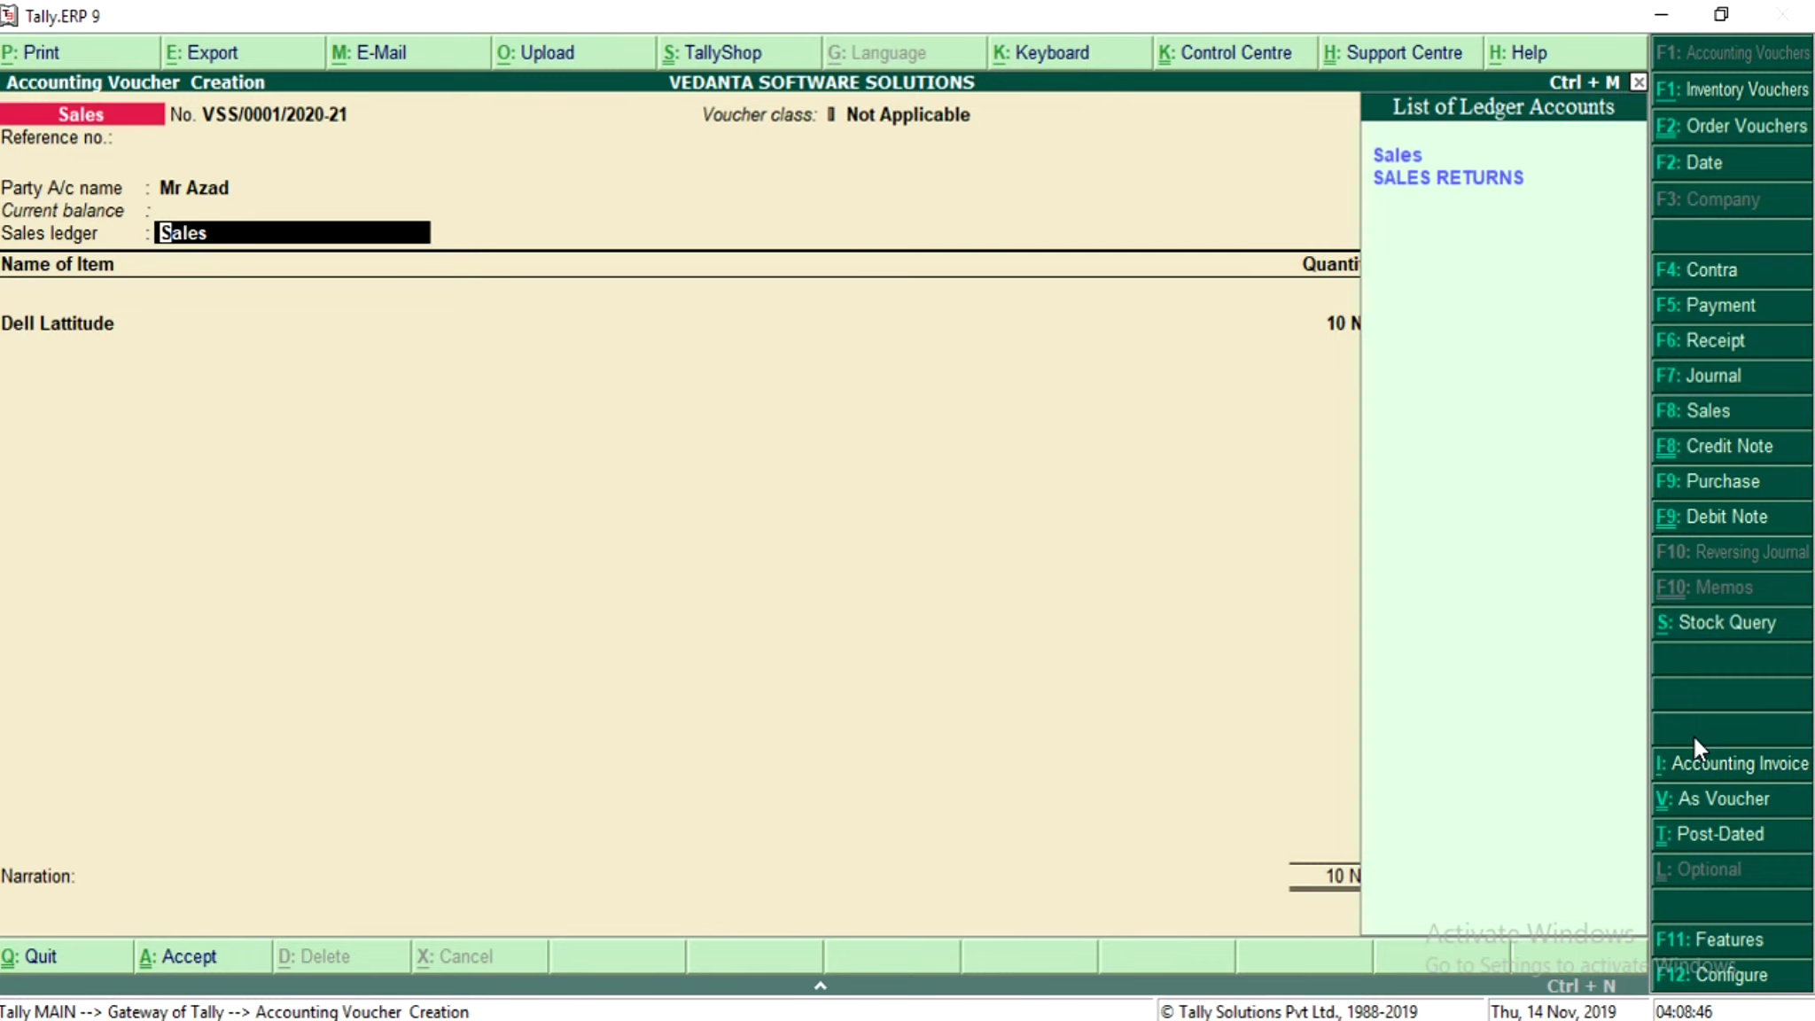
Step: Accept the Sales ledger and save the sales invoice VSS/0001/2020-21
key(Return)
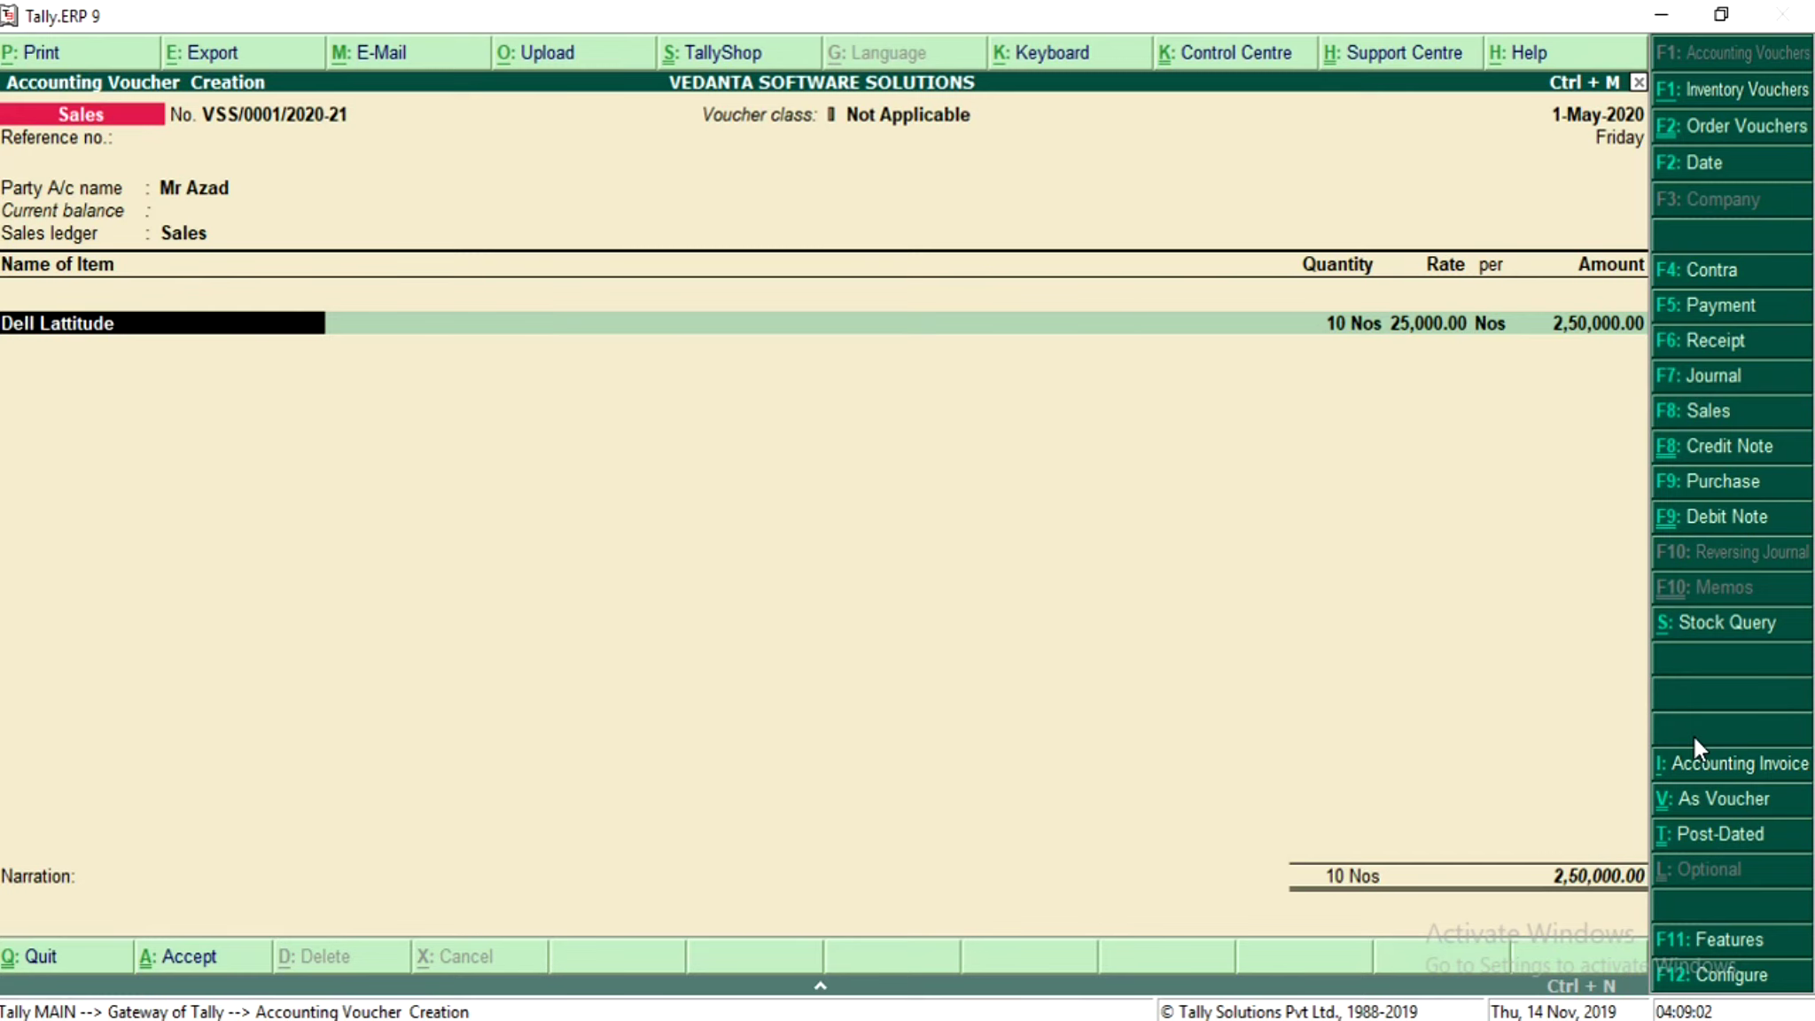
key(ctrl+a)
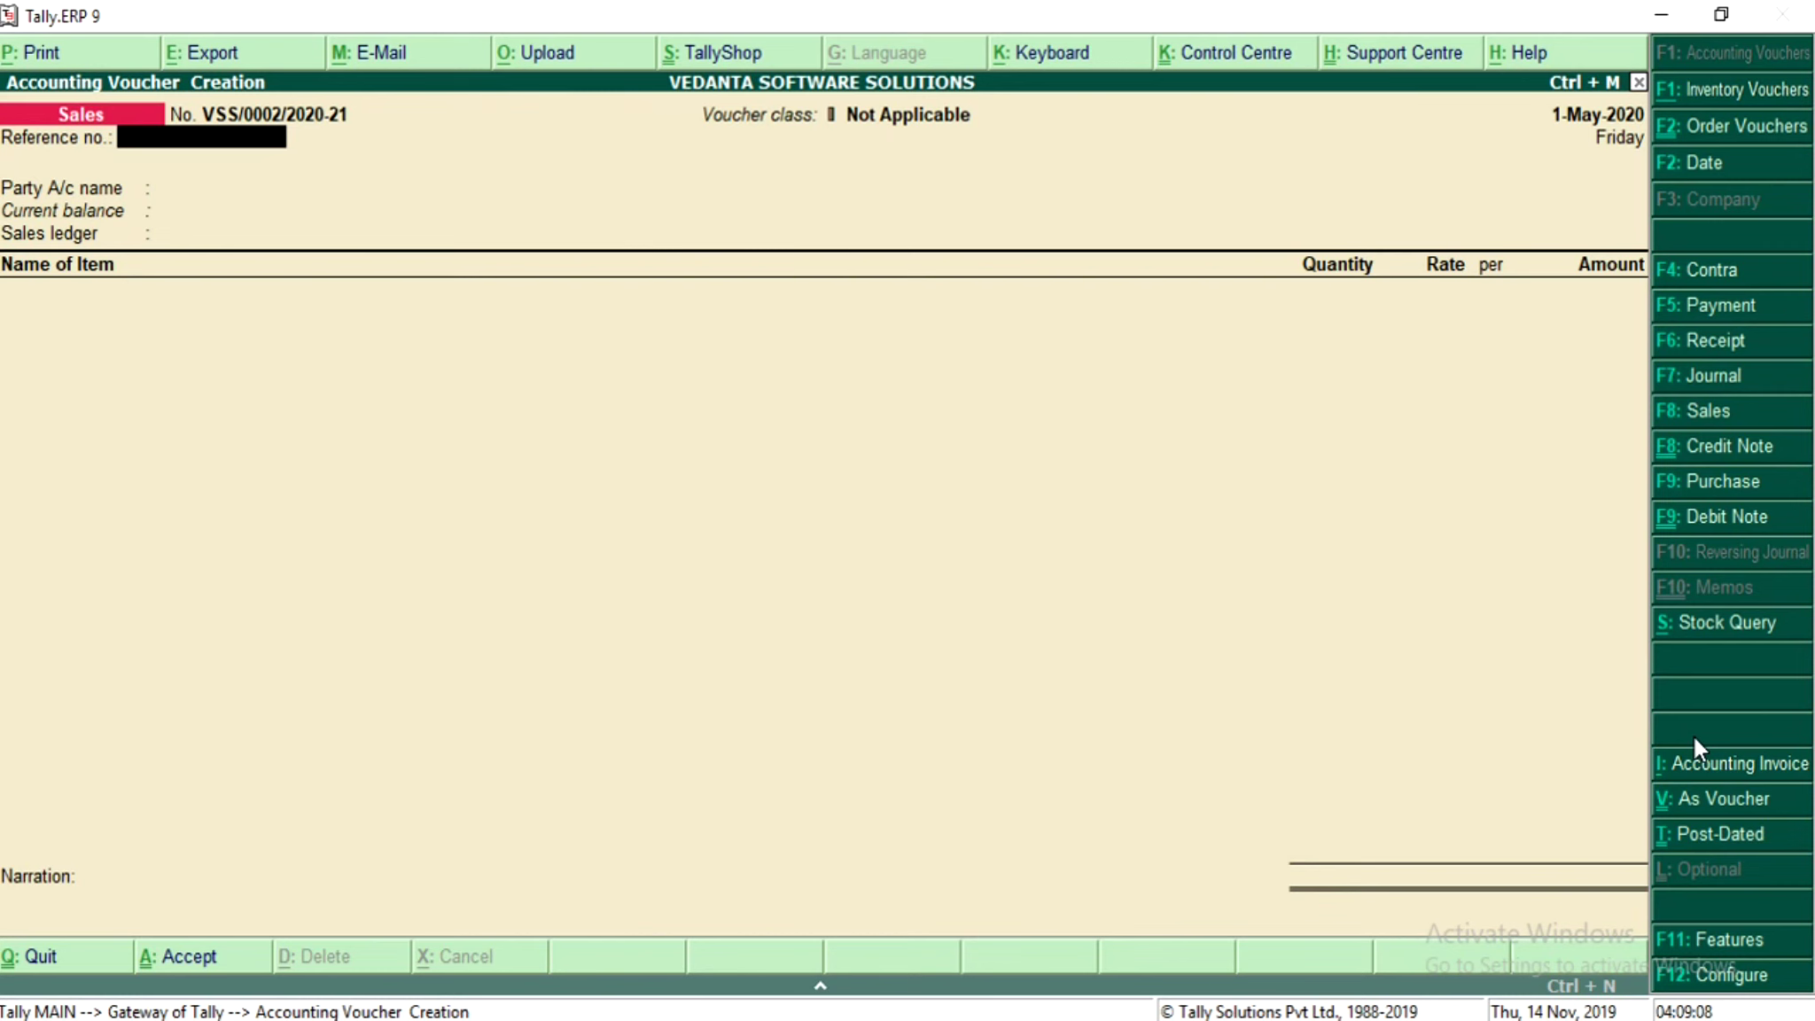
key(Escape)
key(Down)
key(Down)
key(Down)
key(Down)
key(Down)
key(Down)
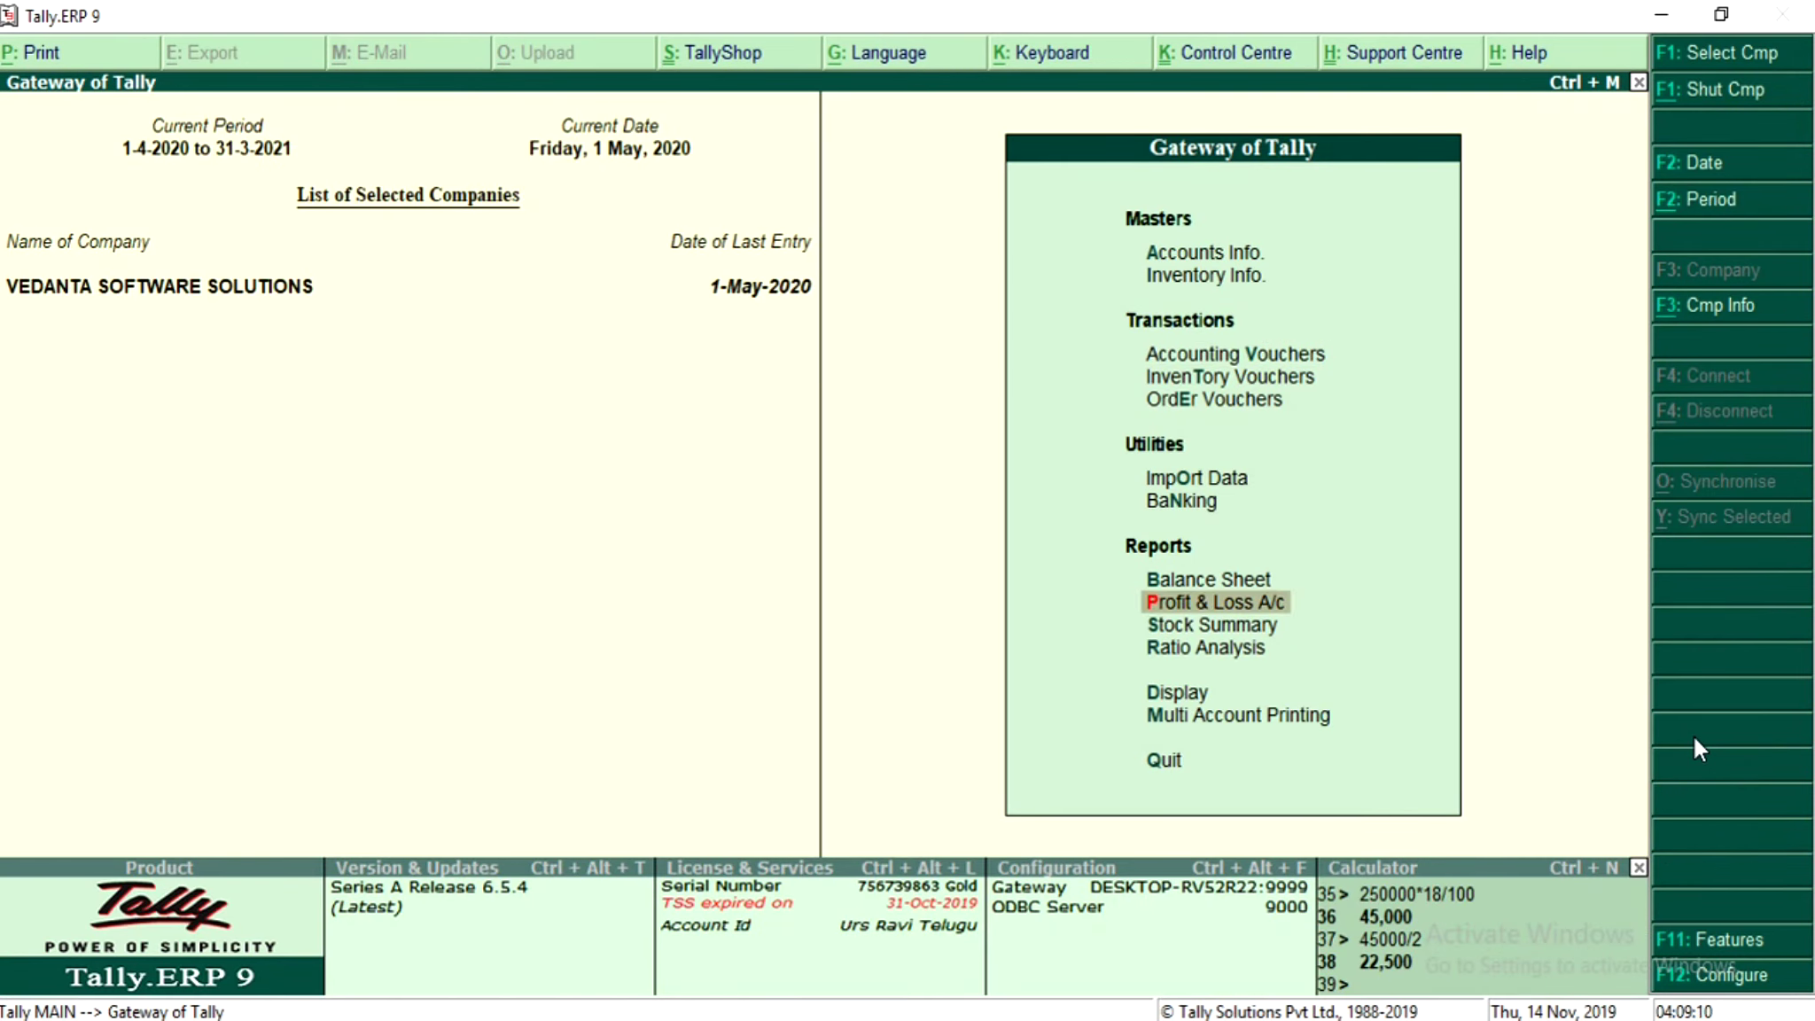
key(Down)
key(Return)
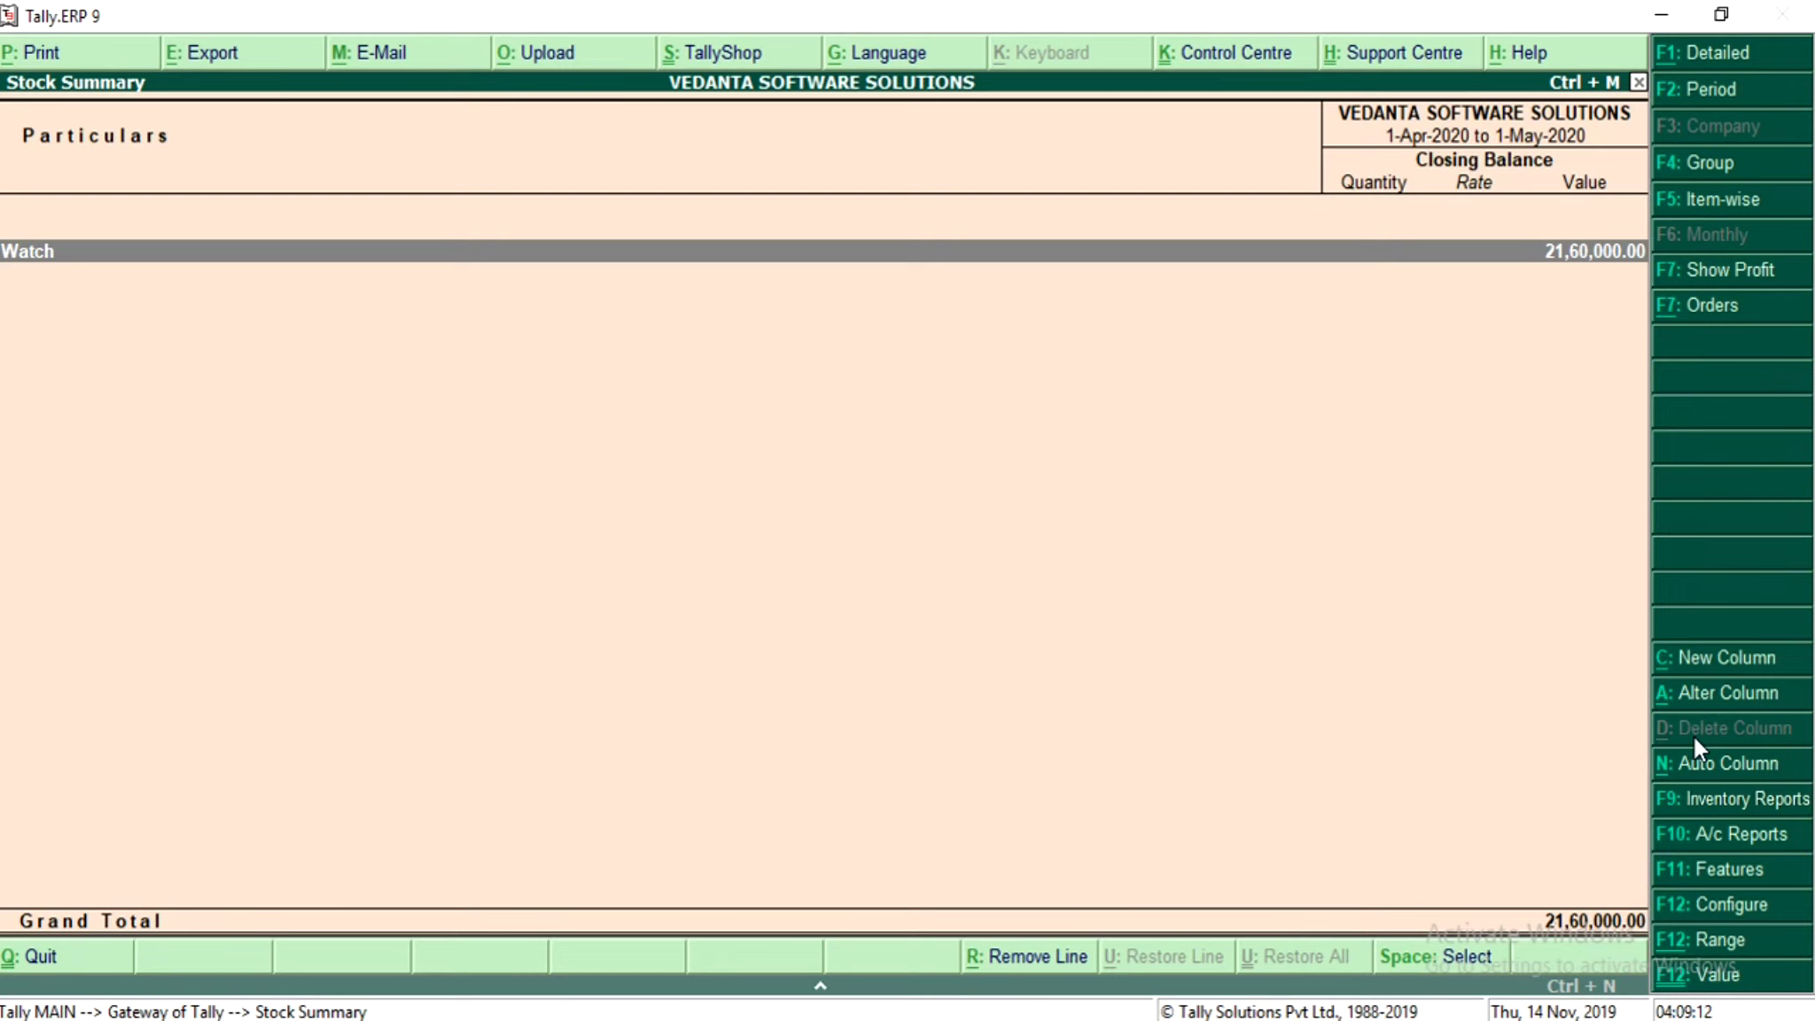
key(Return)
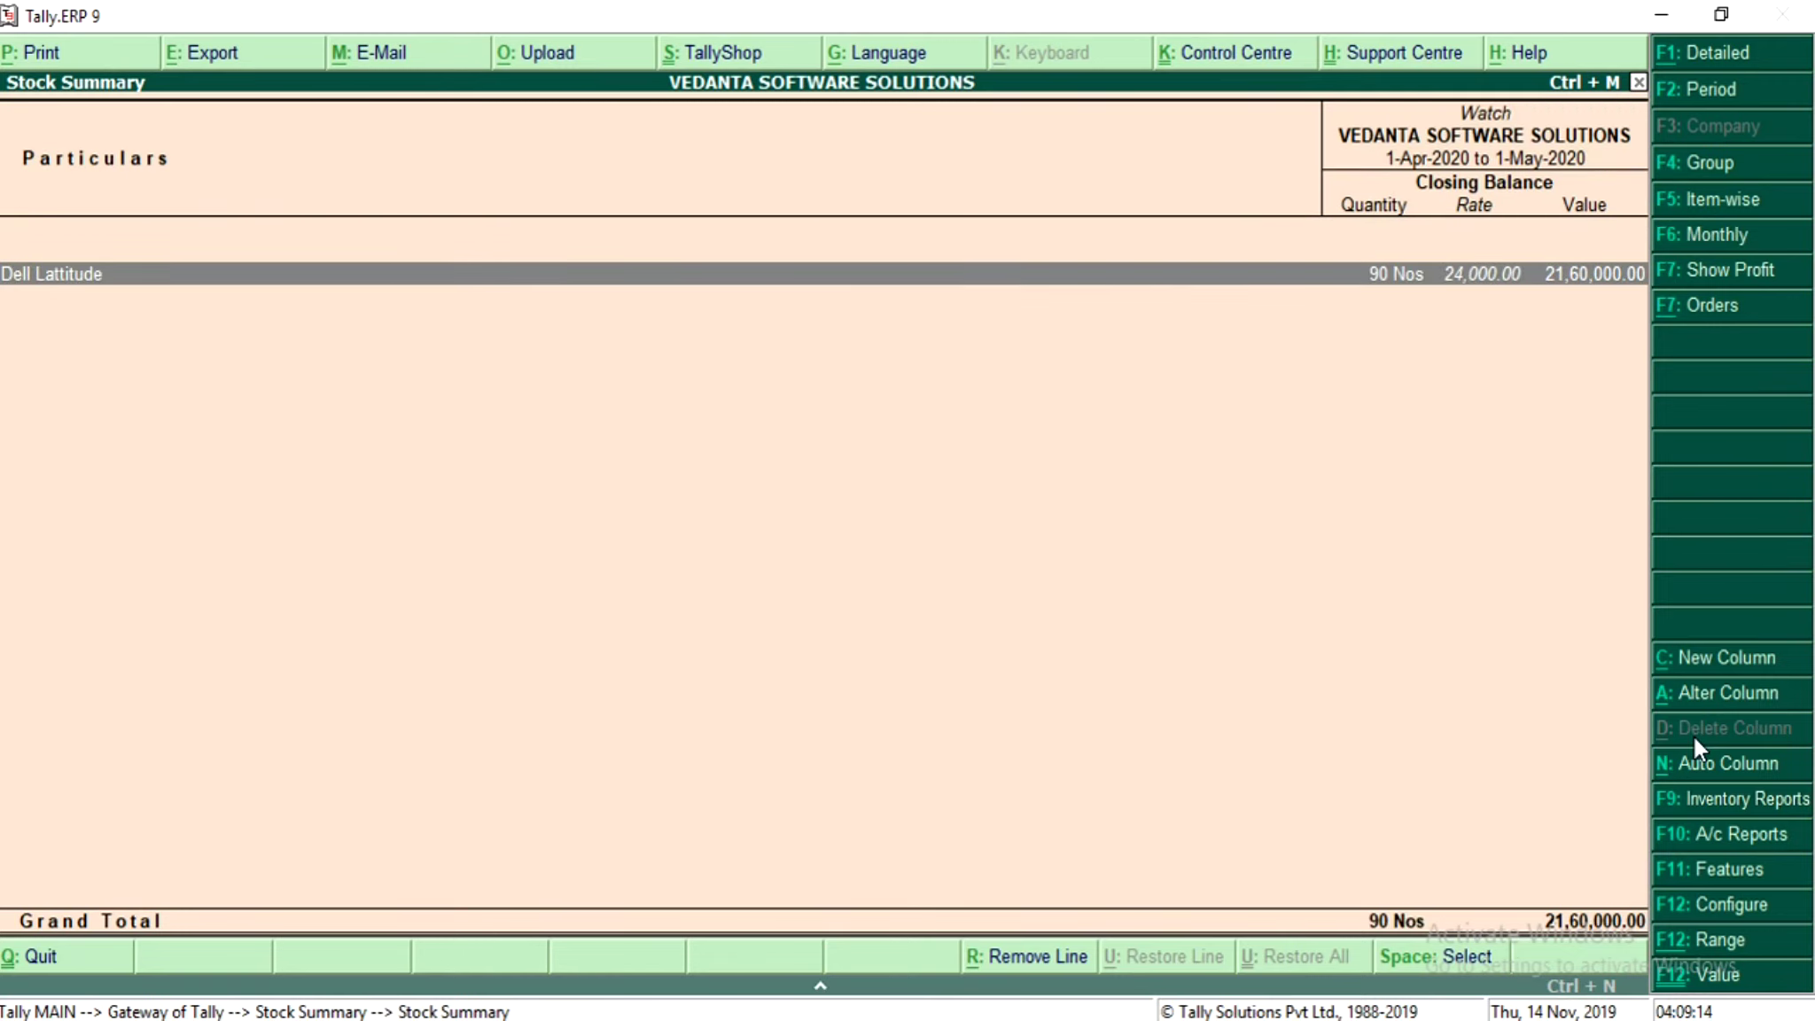